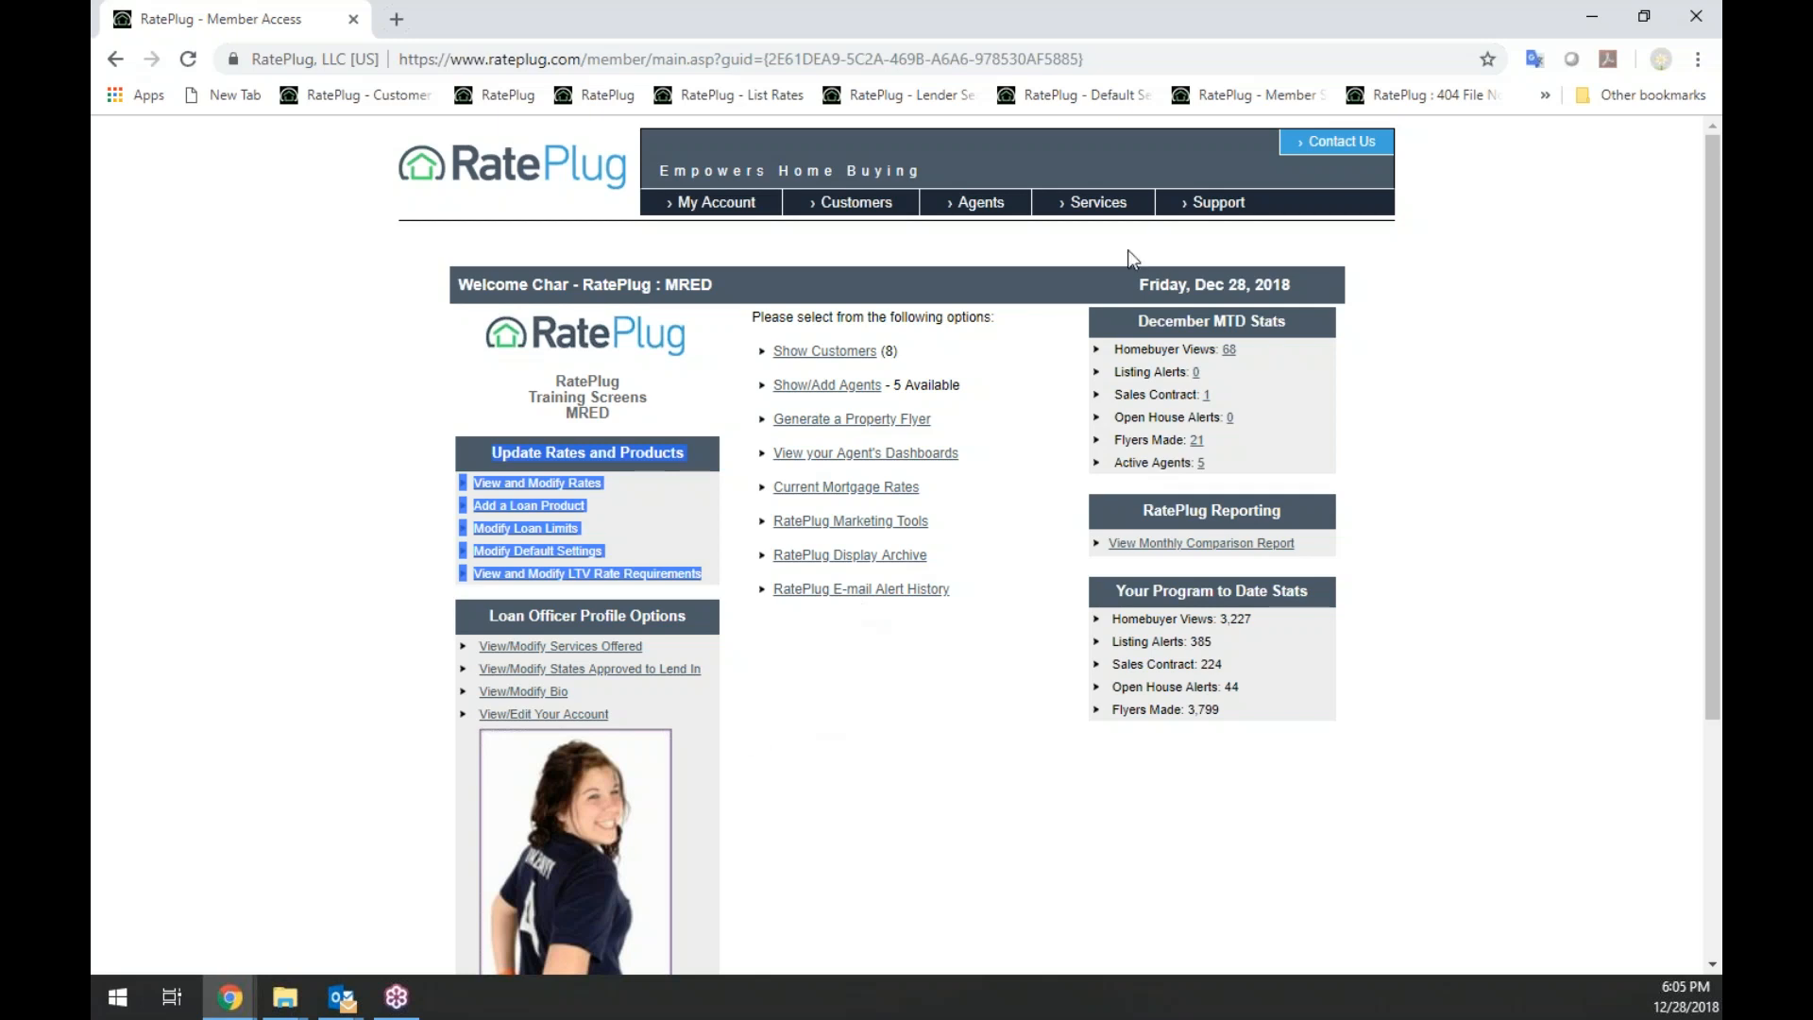
View the RatePlug contact form, return to the member main page and examine the December homebuyer views
{"action": "left_click", "coordinate": [1213, 203]}
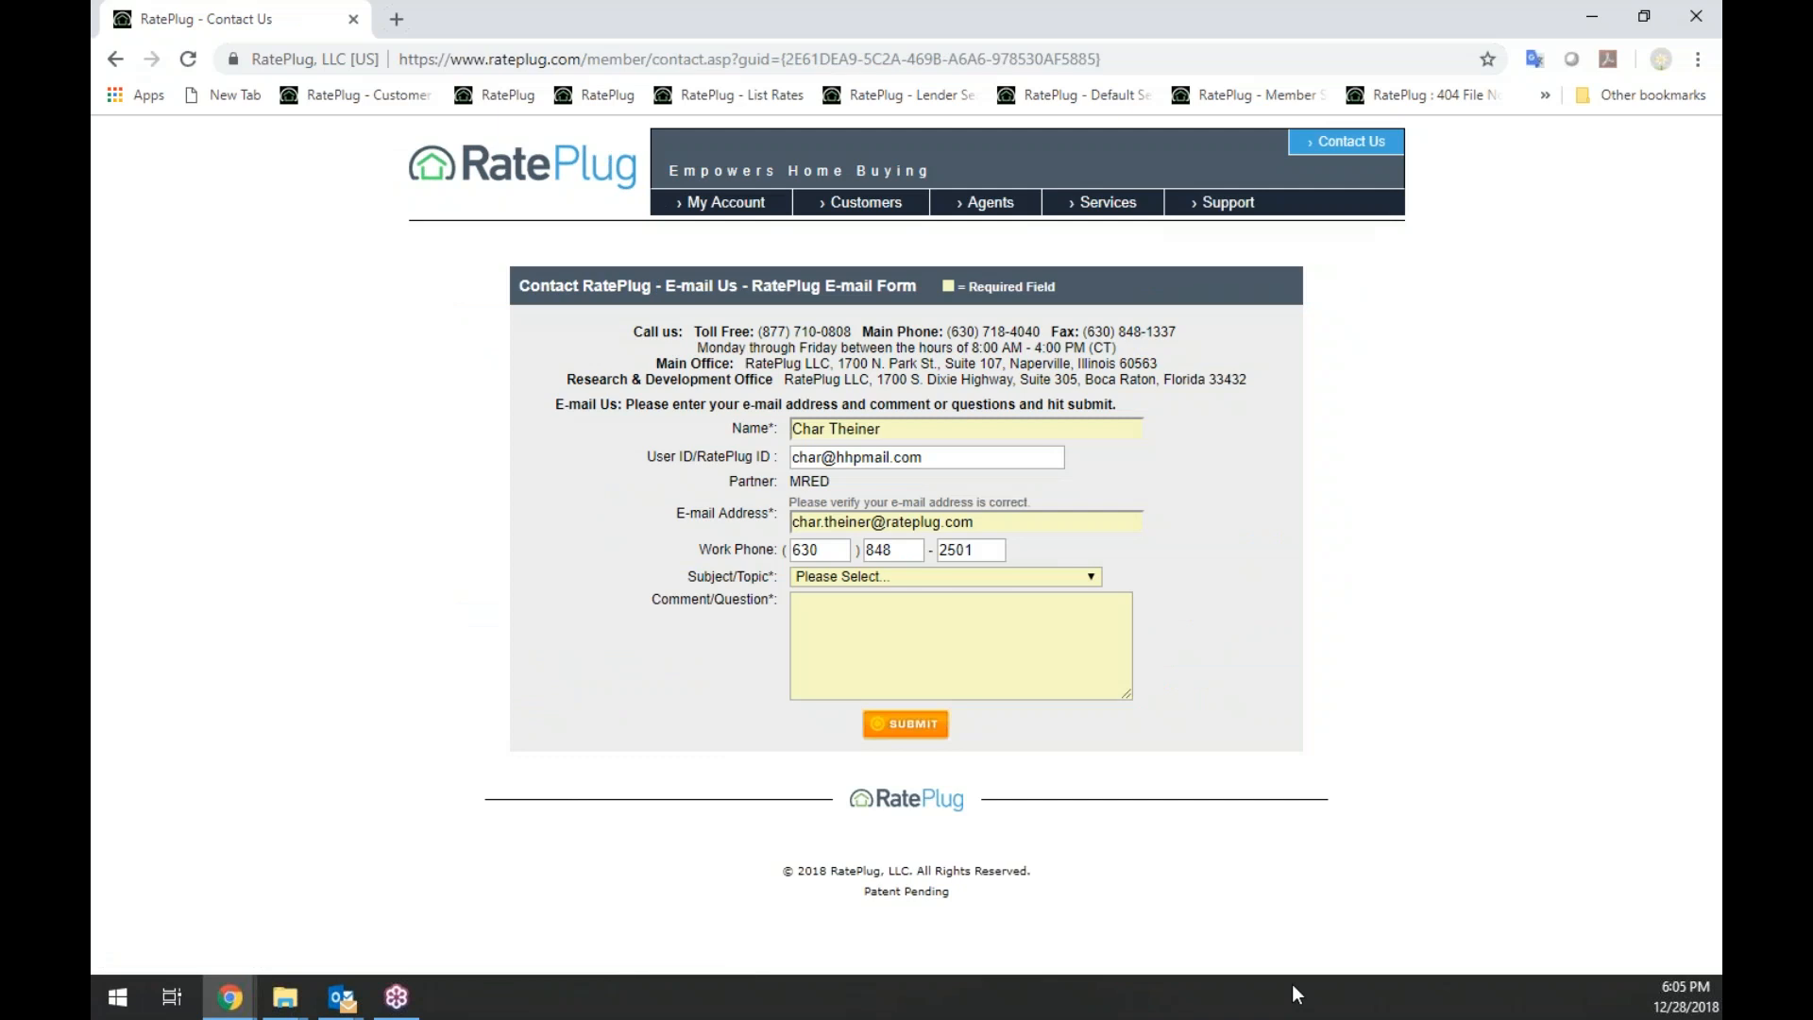
{"action": "left_click", "coordinate": [504, 161]}
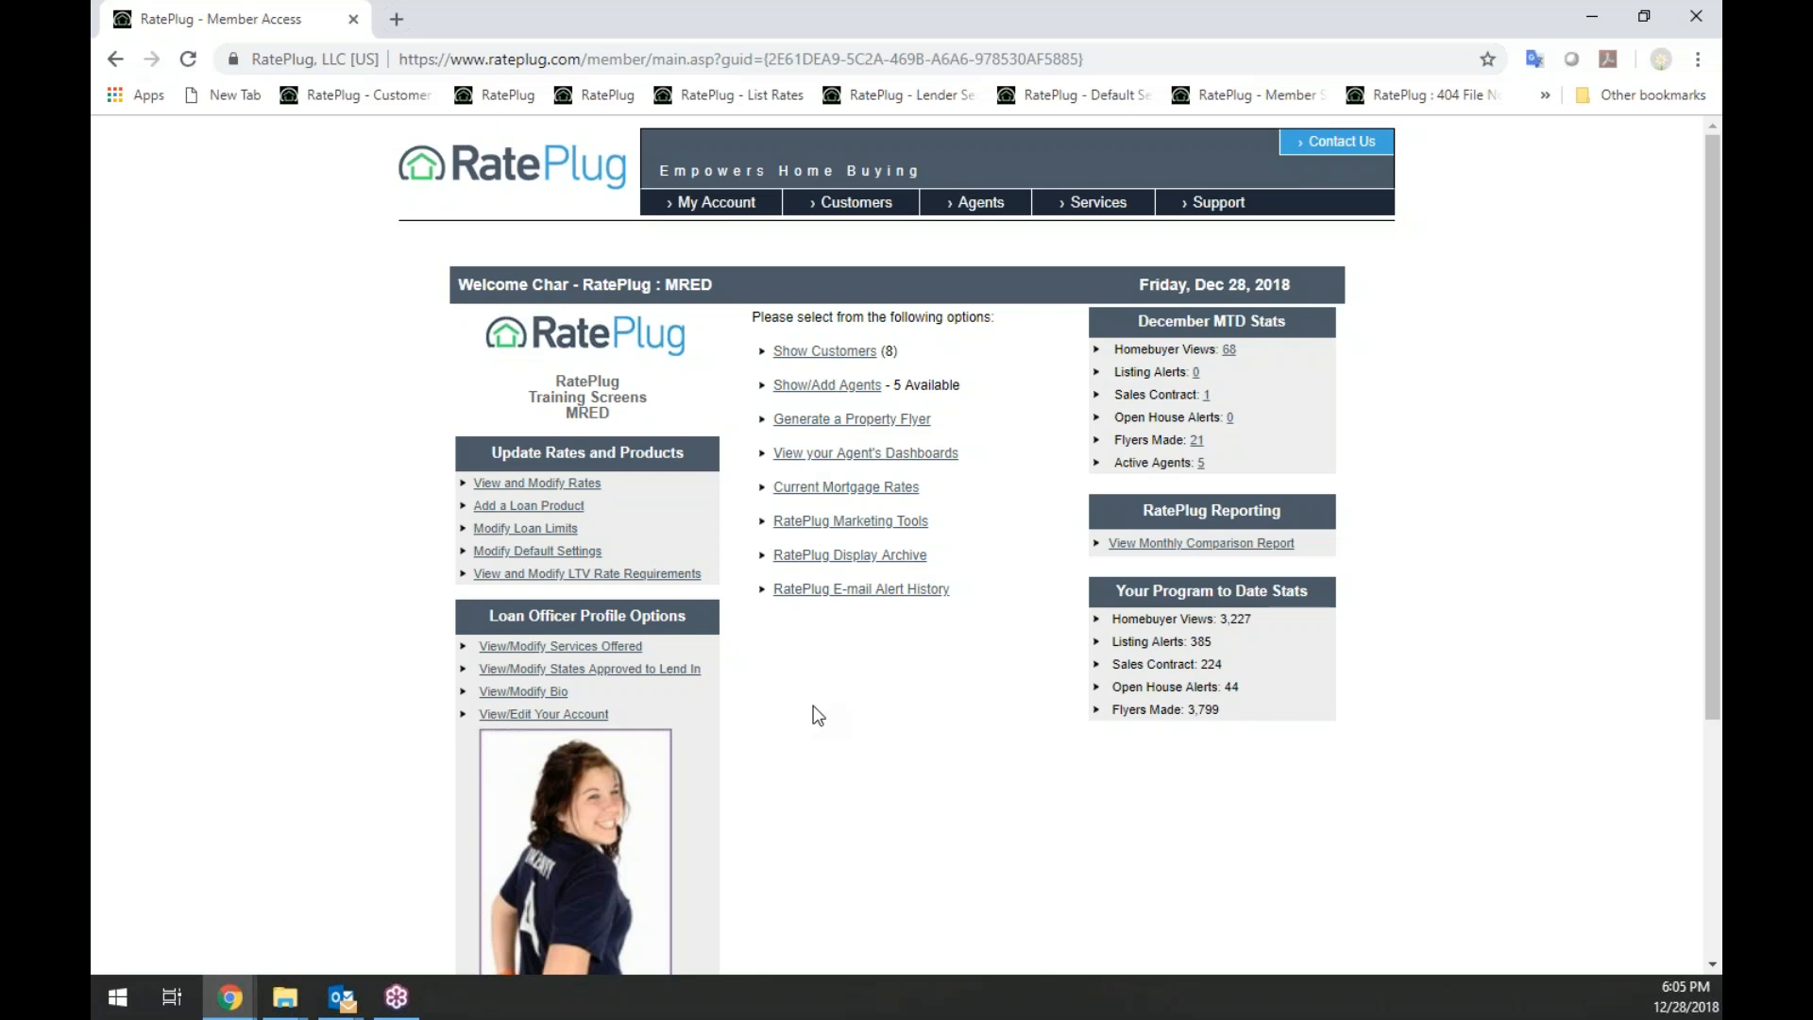
{"action": "left_click_drag", "start_coordinate": [1143, 349], "coordinate": [1254, 361]}
Try changing the 30 Year Fixed rates to 5.0 for $0 - $150,000 and 4.875 for the second and fourth loan amount ranges
{"action": "left_click", "coordinate": [526, 483]}
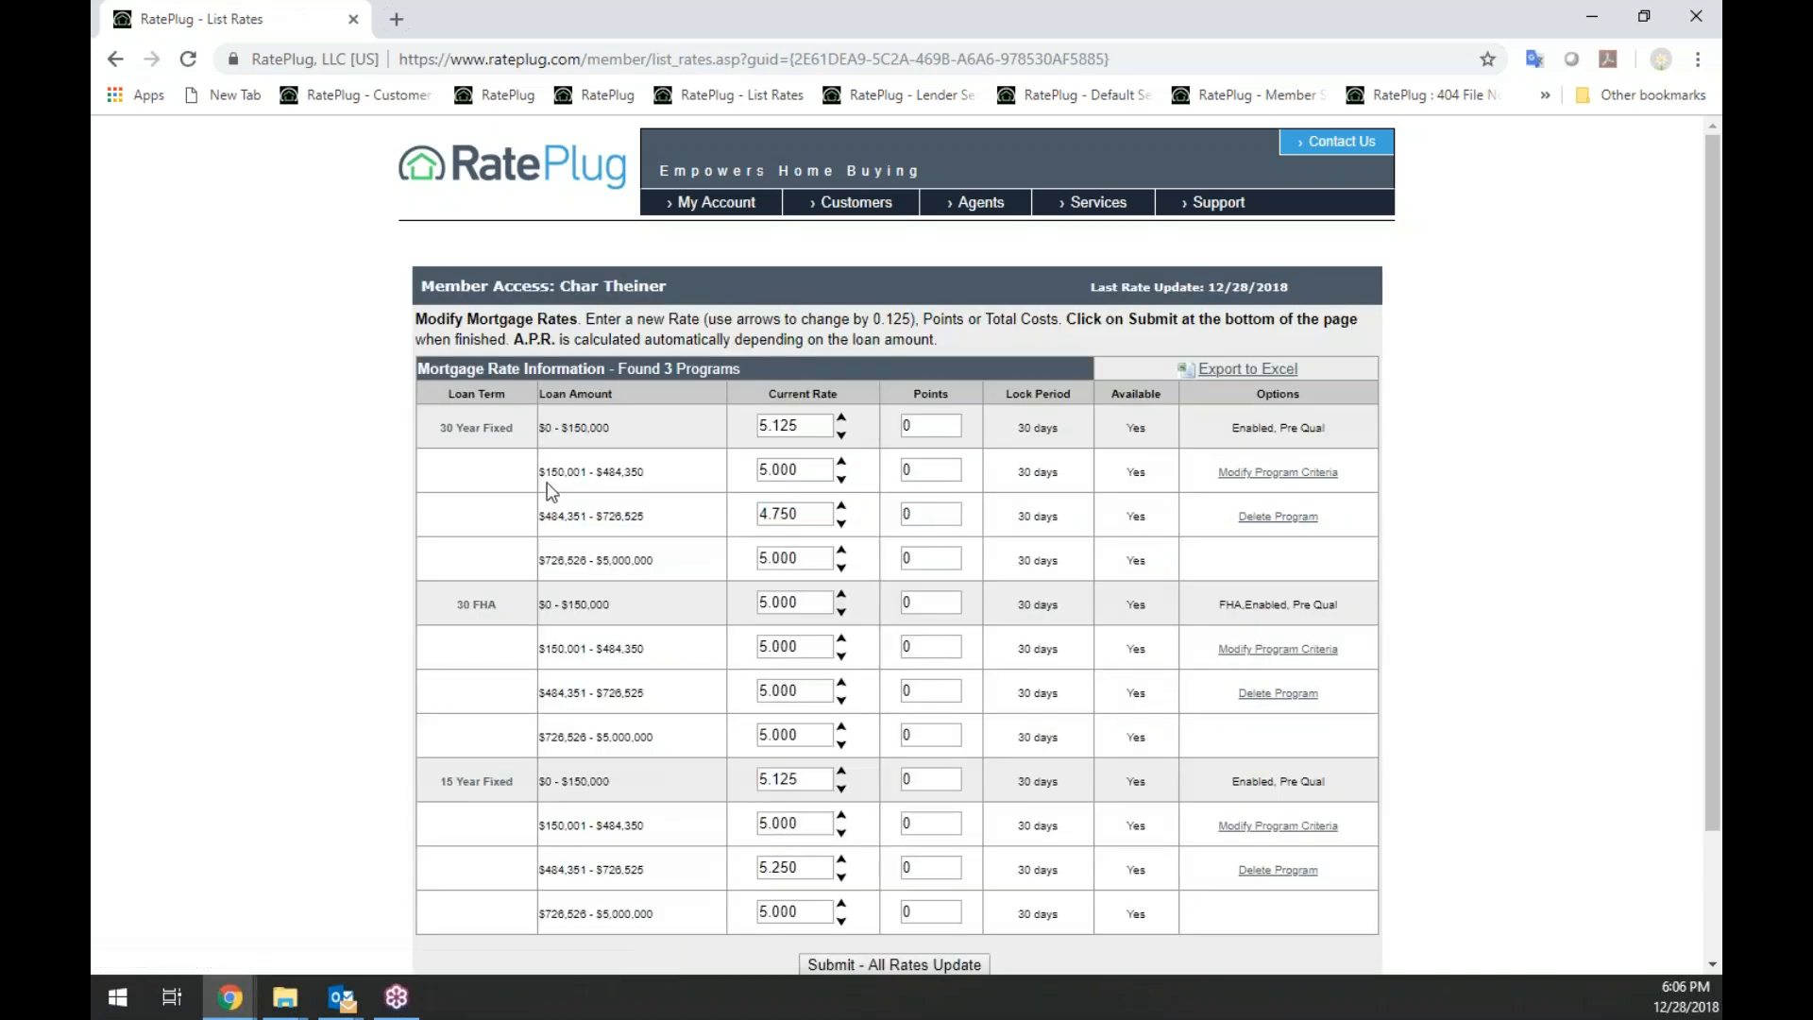
{"action": "left_click_drag", "start_coordinate": [808, 427], "coordinate": [735, 435]}
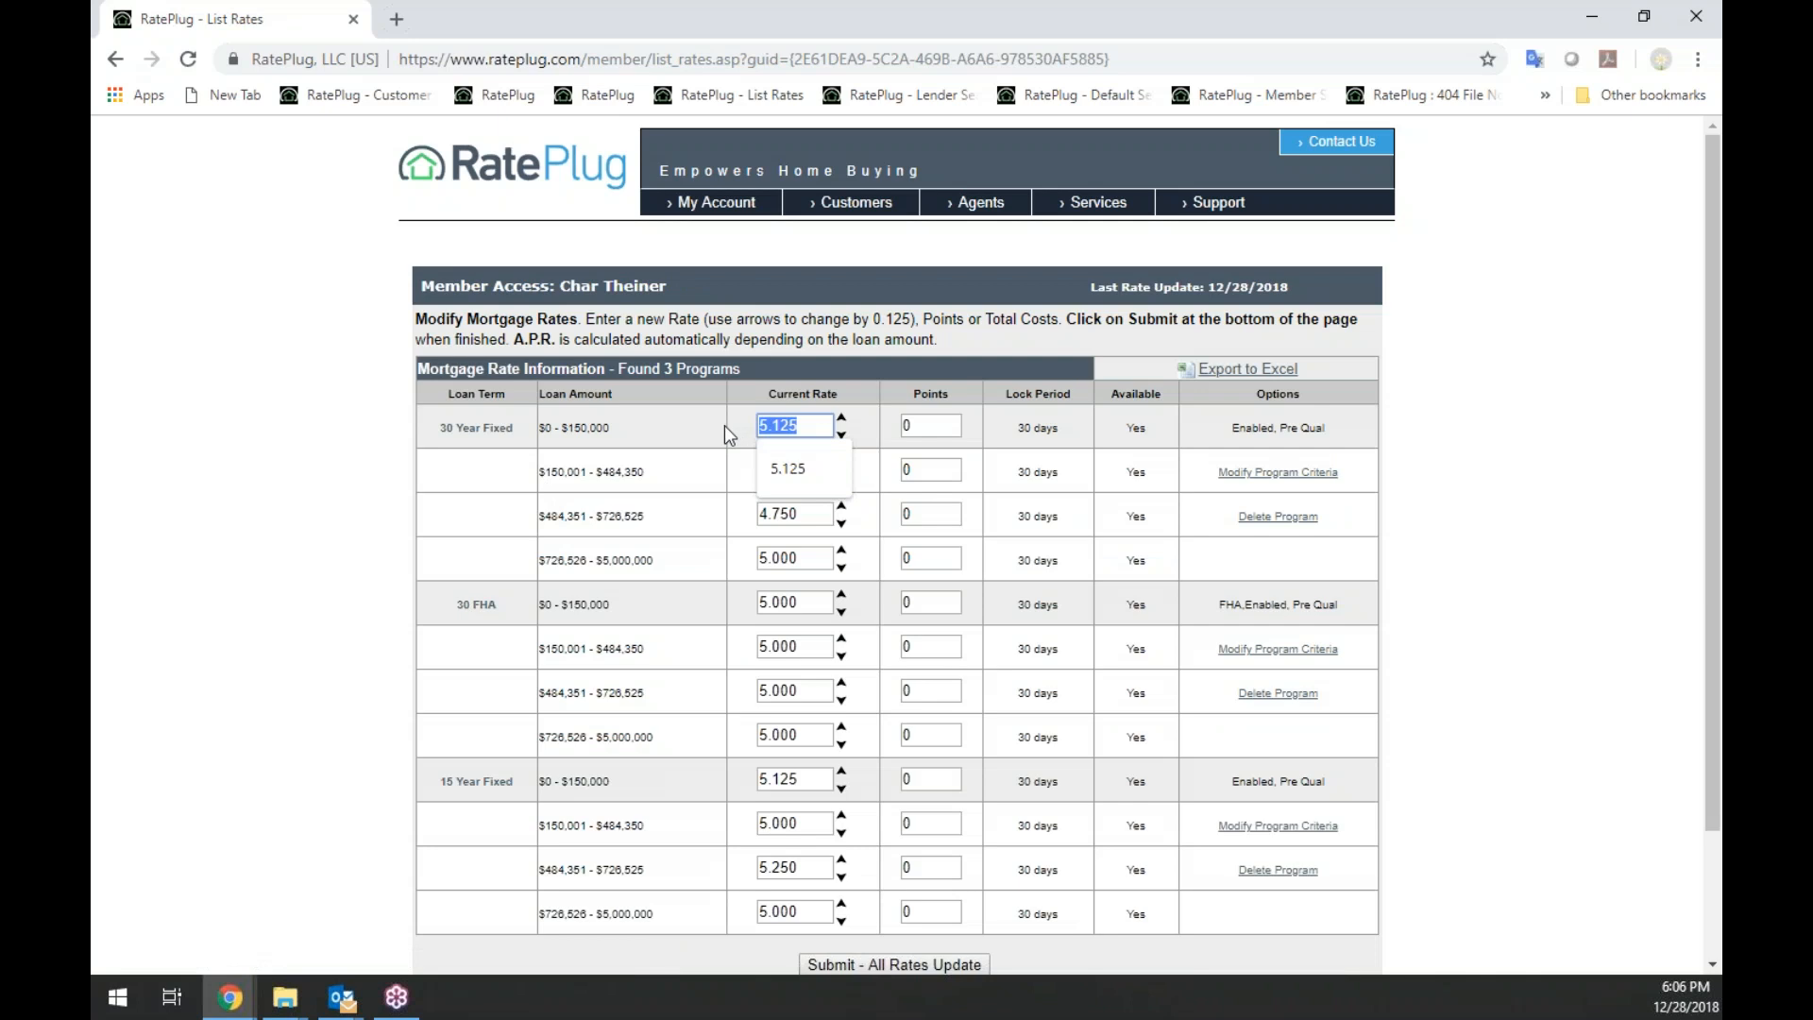
{"action": "type", "text": "5.0"}
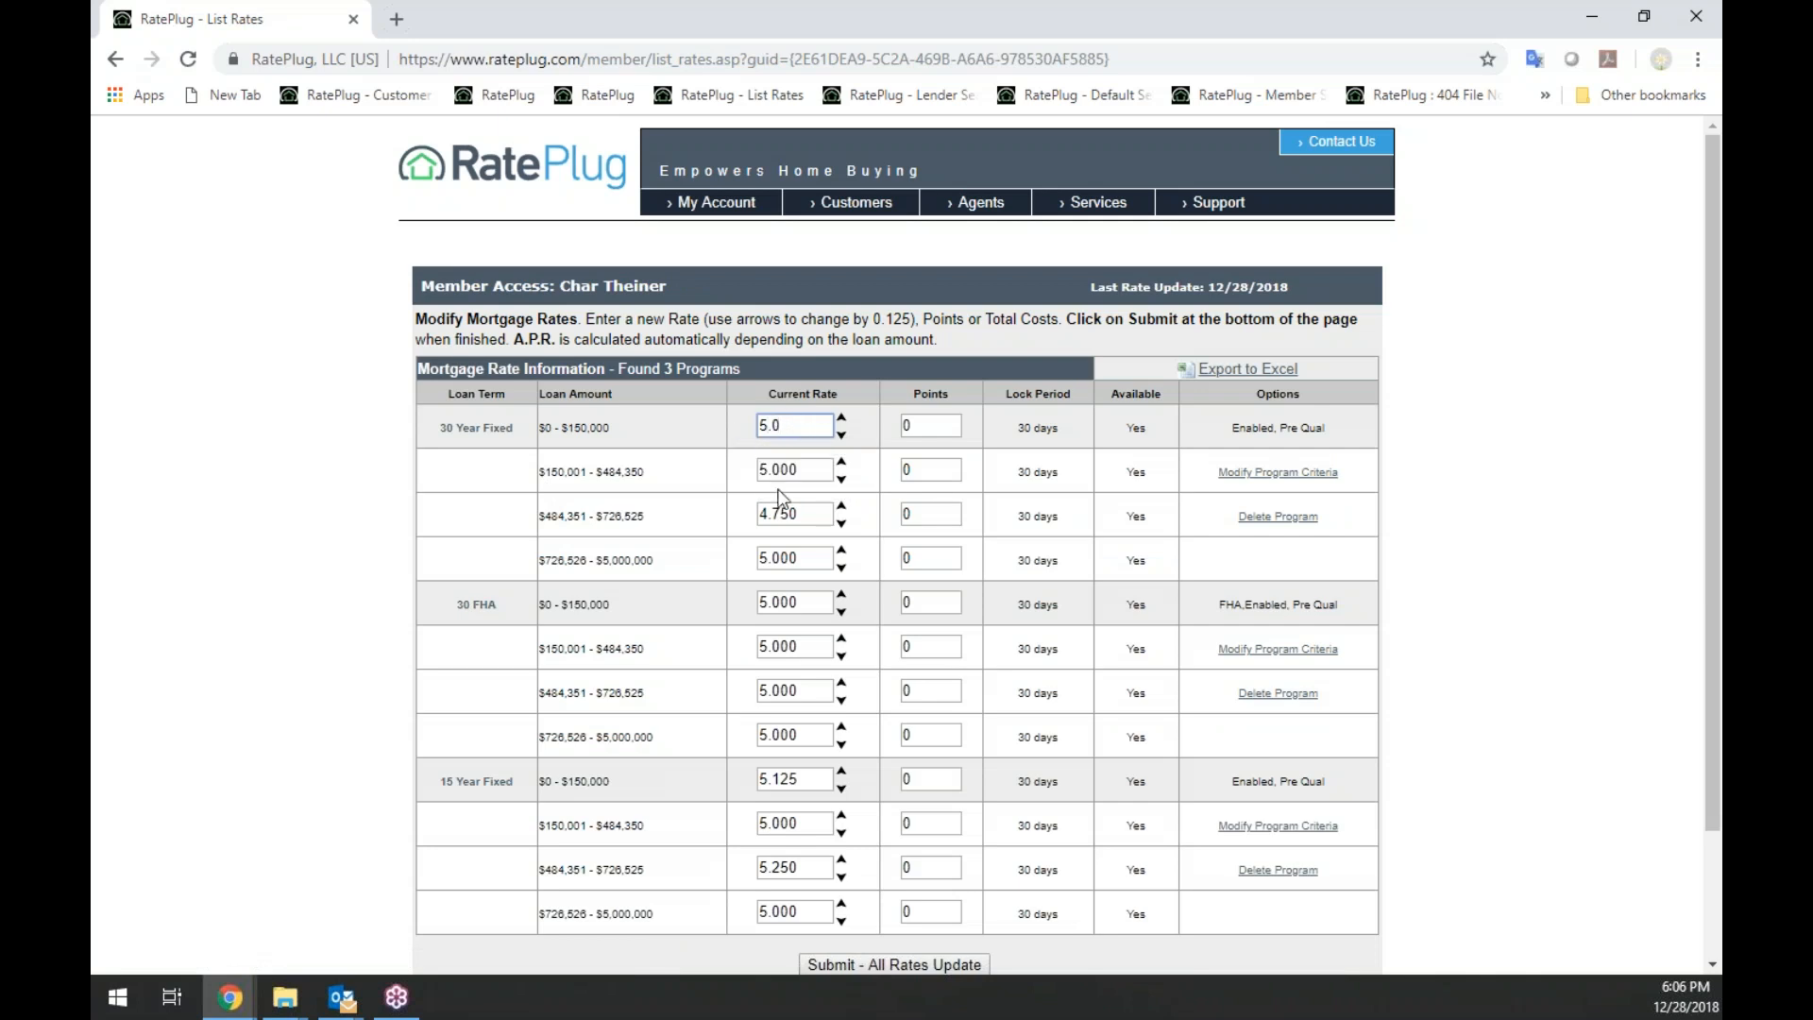
{"action": "left_click", "coordinate": [841, 481]}
{"action": "left_click", "coordinate": [841, 481]}
{"action": "left_click", "coordinate": [842, 463]}
{"action": "left_click", "coordinate": [841, 567]}
Review the 30 Year Fixed loan amount ranges and the loan limits page for all programs, ending on the main page
{"action": "left_click_drag", "start_coordinate": [547, 428], "coordinate": [666, 556]}
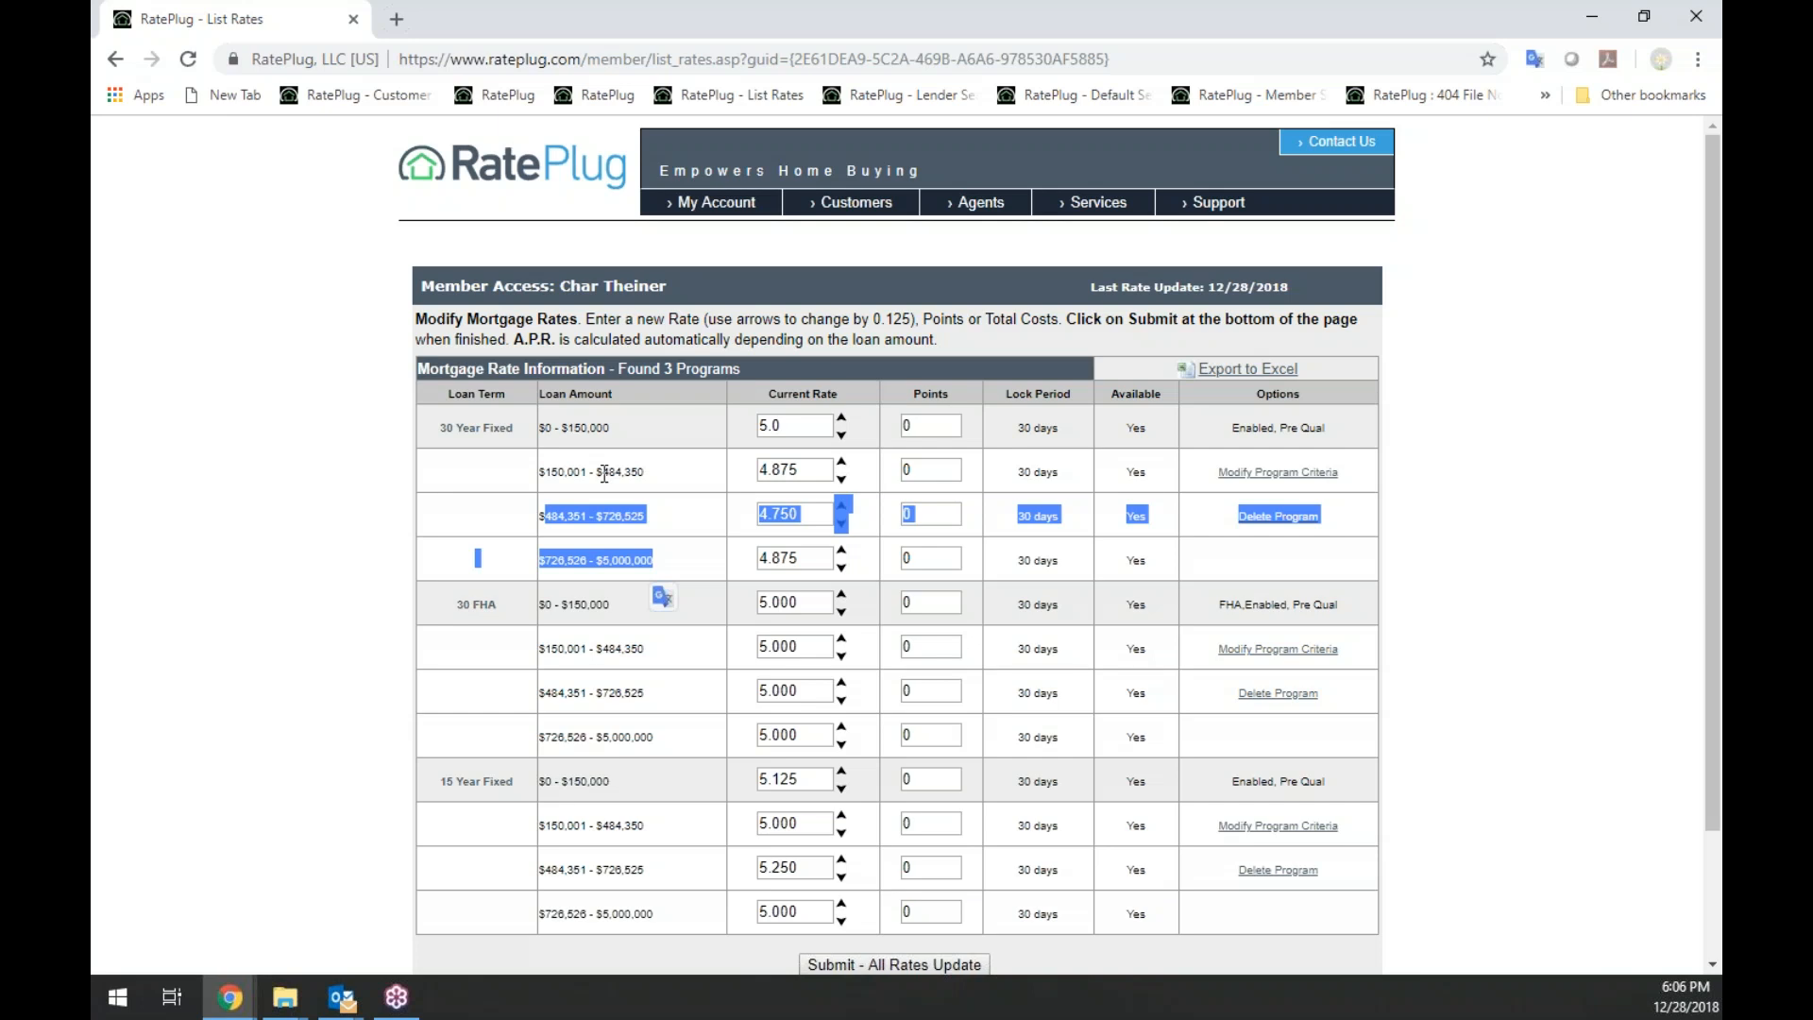
{"action": "left_click_drag", "start_coordinate": [604, 474], "coordinate": [647, 471]}
{"action": "left_click_drag", "start_coordinate": [565, 515], "coordinate": [651, 560]}
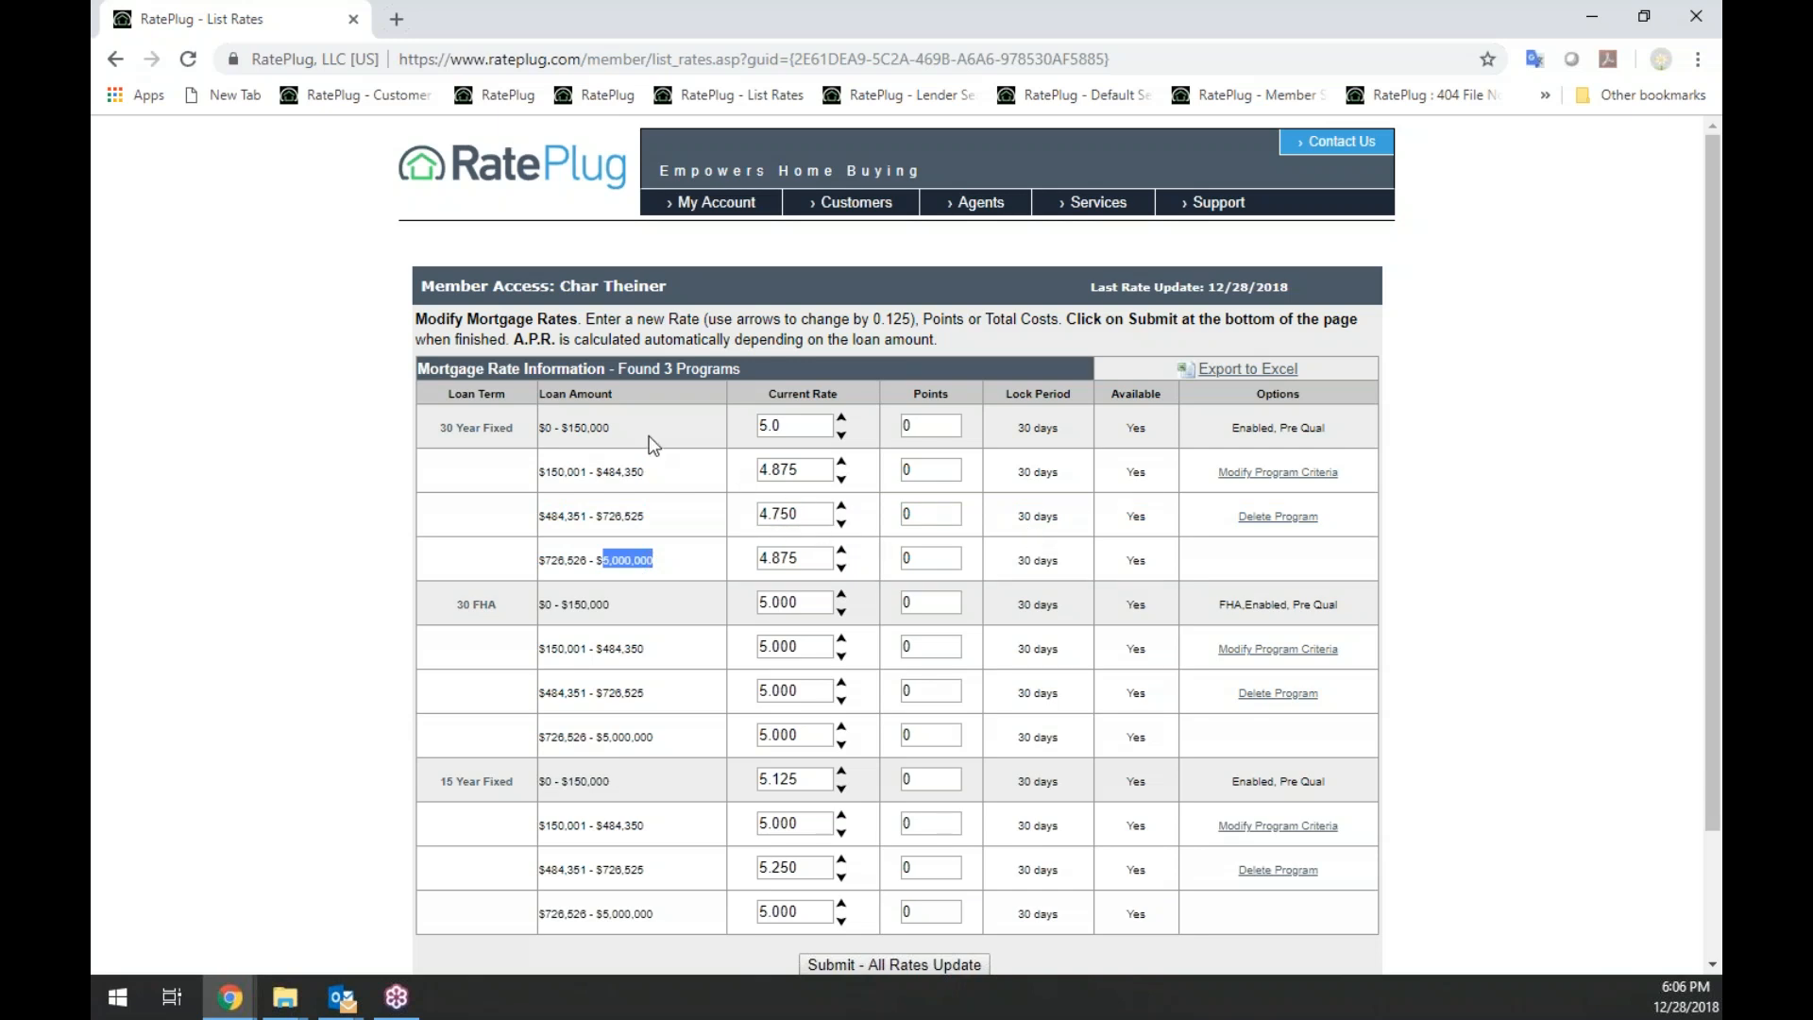
{"action": "left_click", "coordinate": [480, 168]}
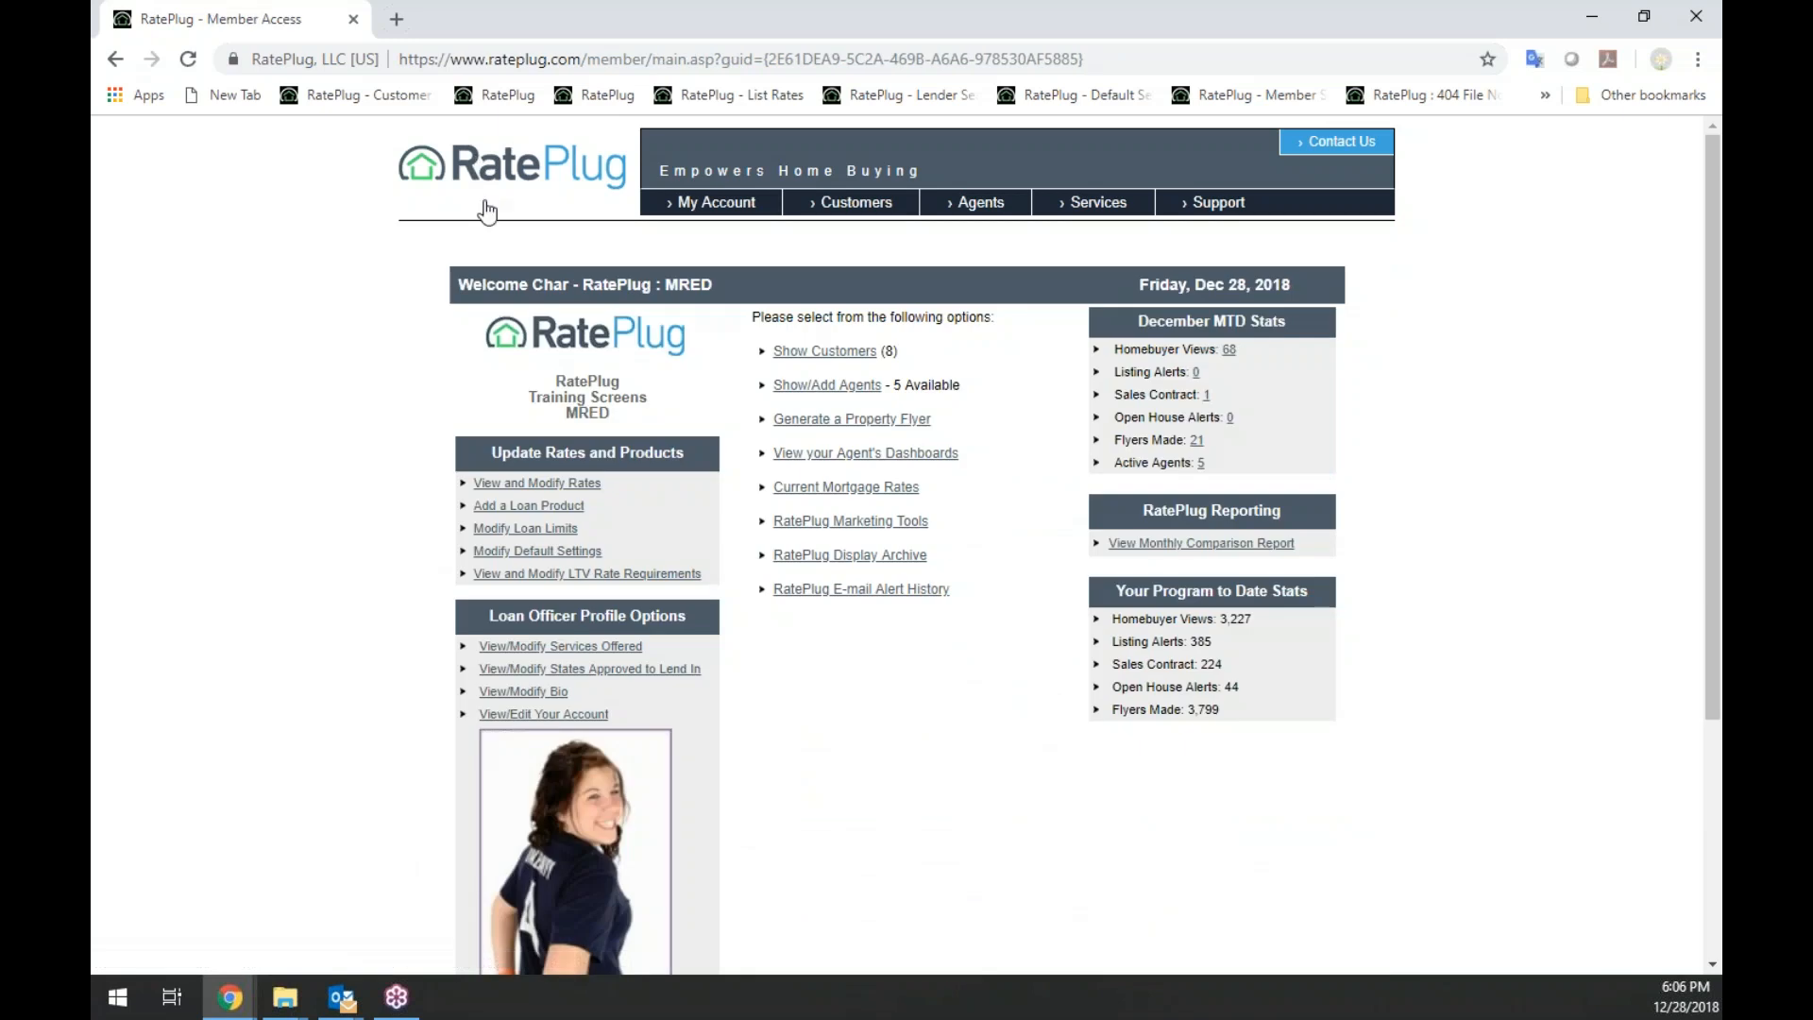
{"action": "left_click", "coordinate": [553, 530]}
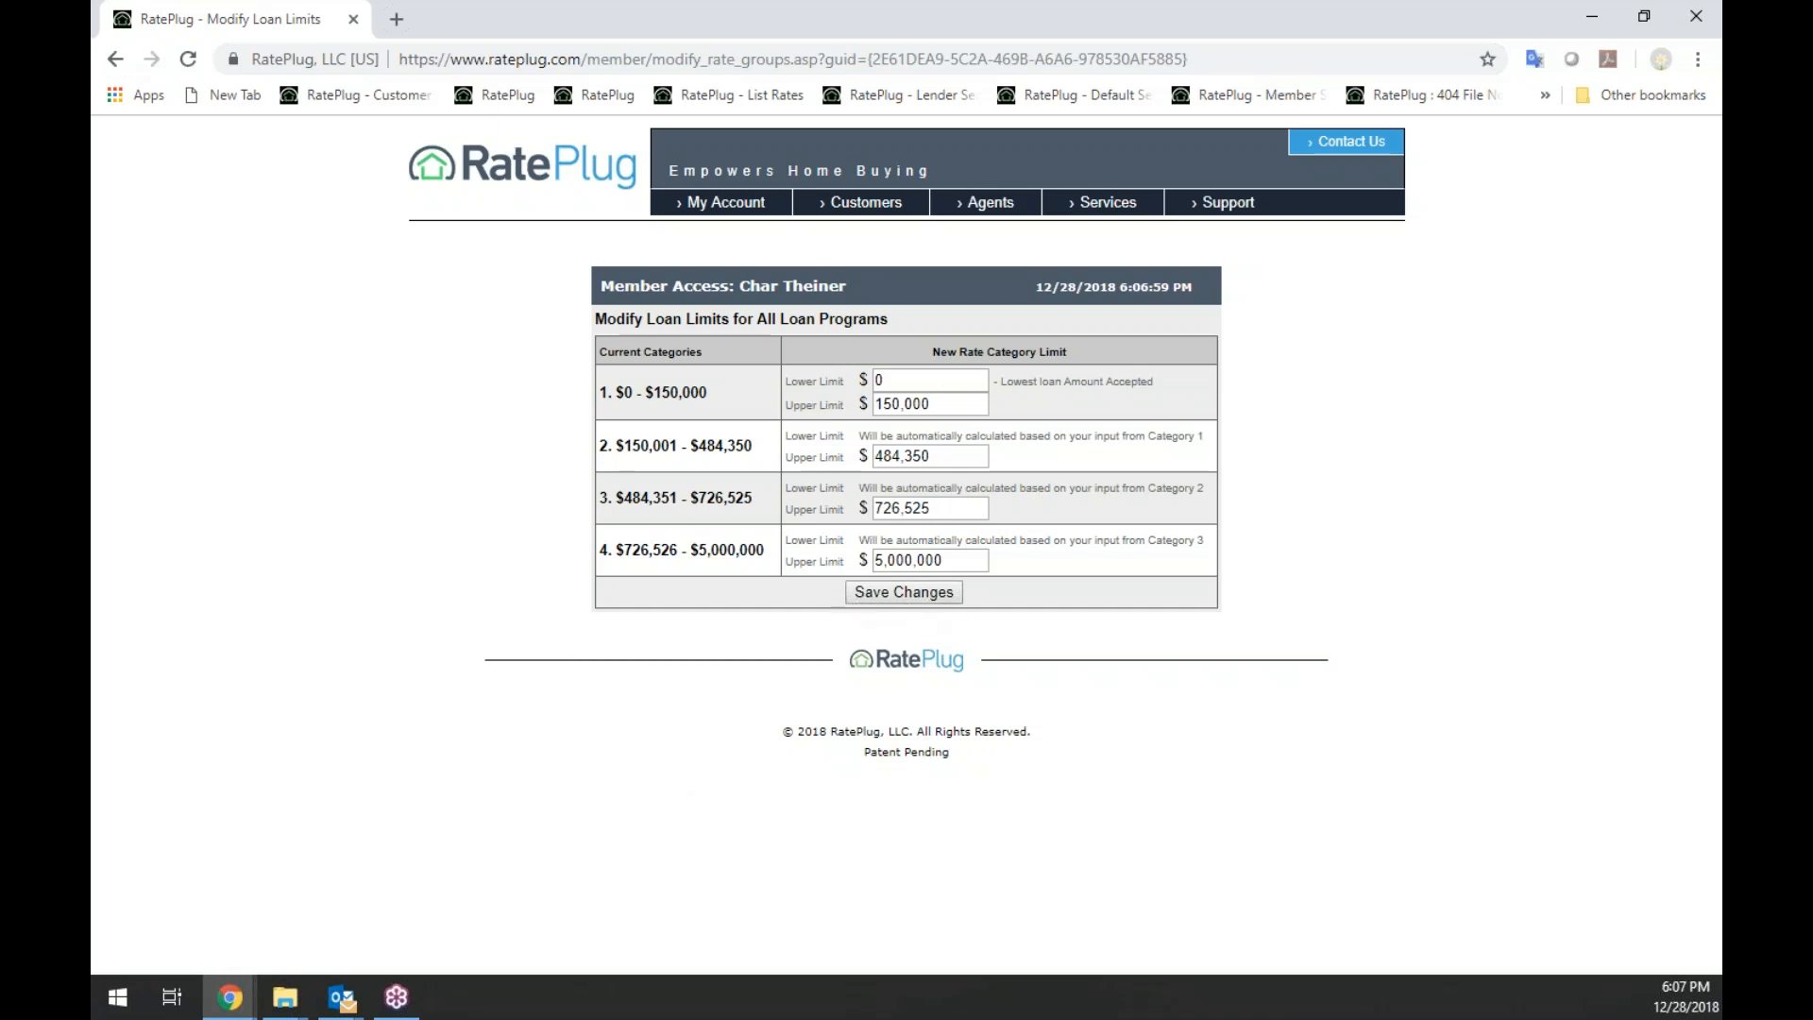
{"action": "left_click", "coordinate": [539, 182]}
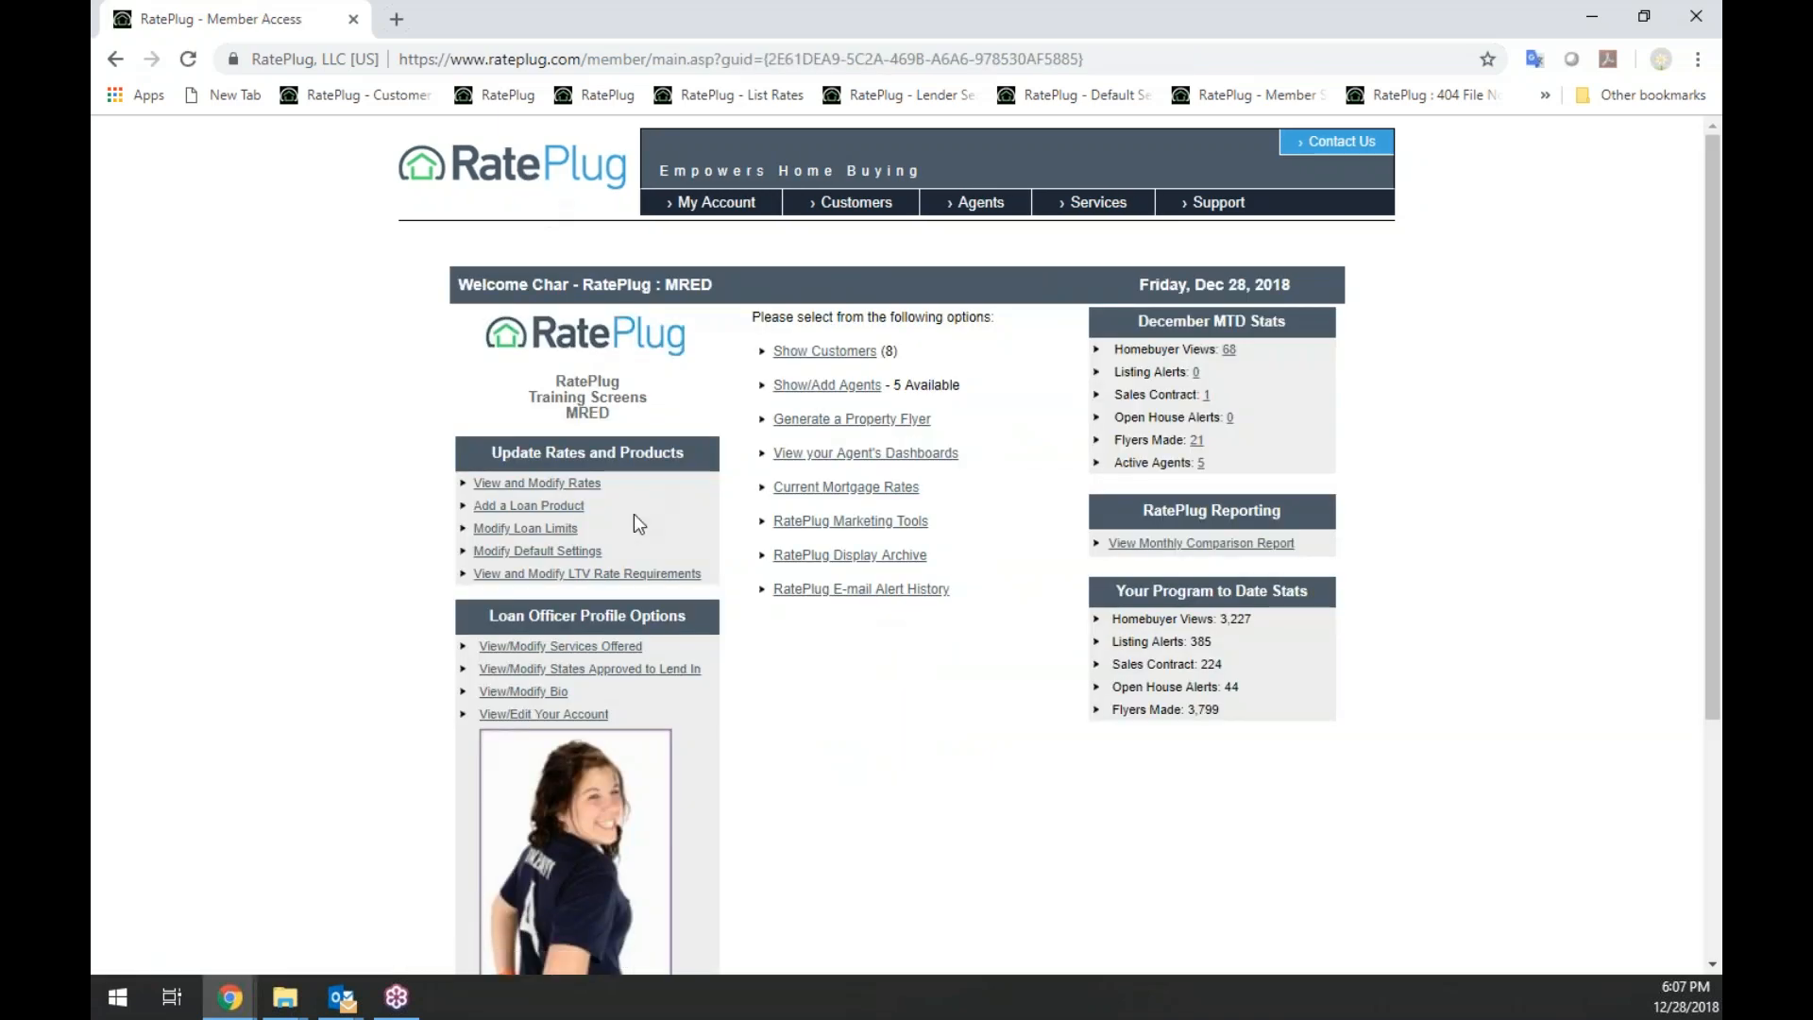
In the 30 Year Fixed program criteria, set the maximum LTV of Rate Categories 1 and 2 to 97
{"action": "left_click", "coordinate": [547, 484]}
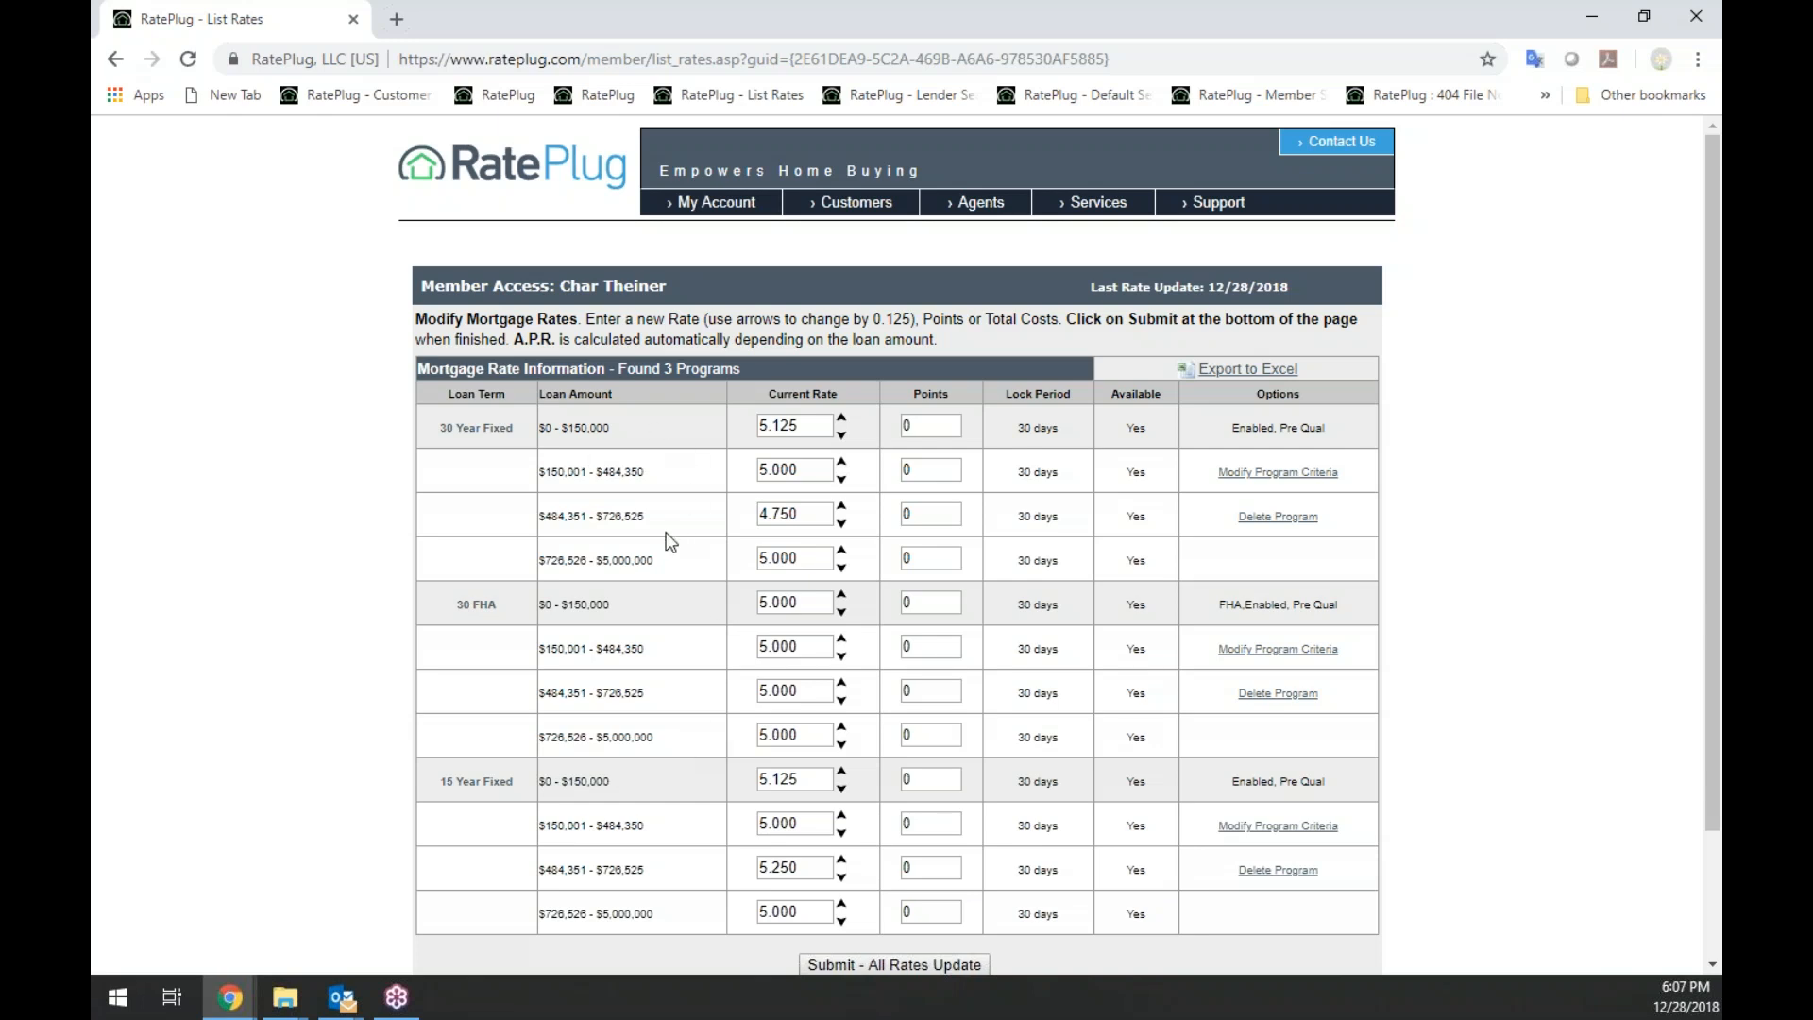
{"action": "left_click", "coordinate": [1282, 474]}
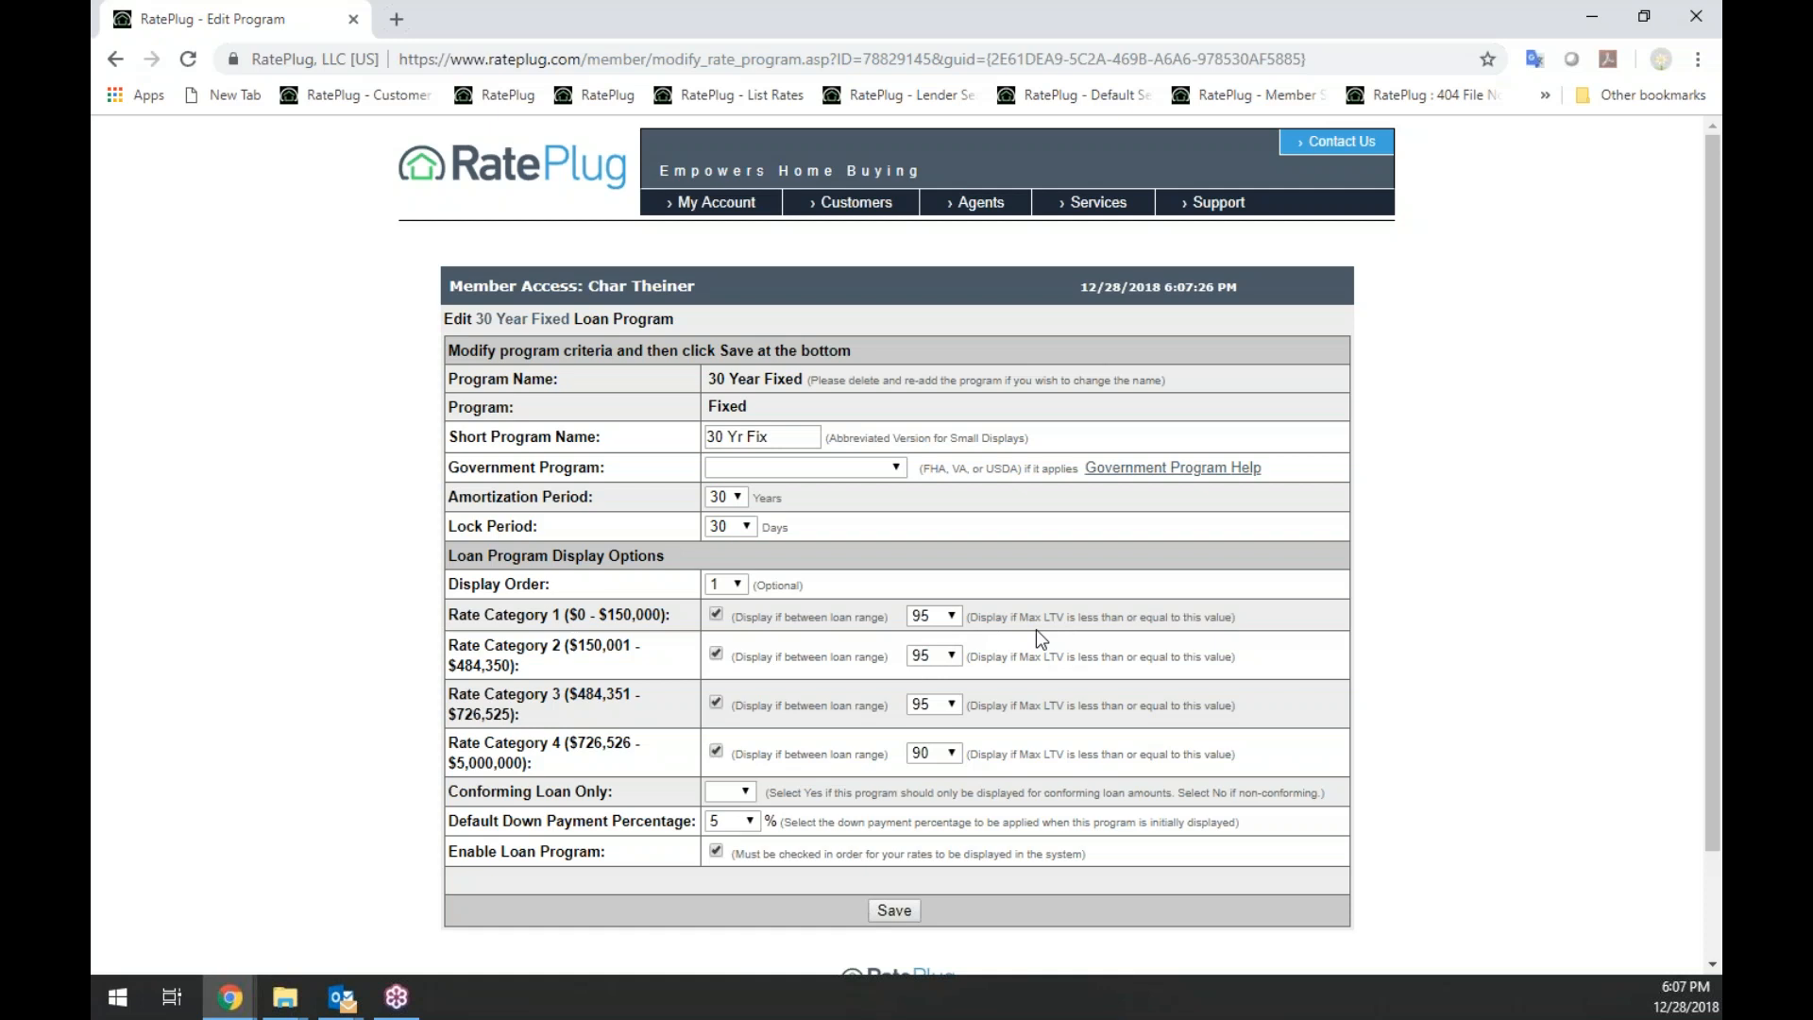
{"action": "left_click", "coordinate": [952, 622]}
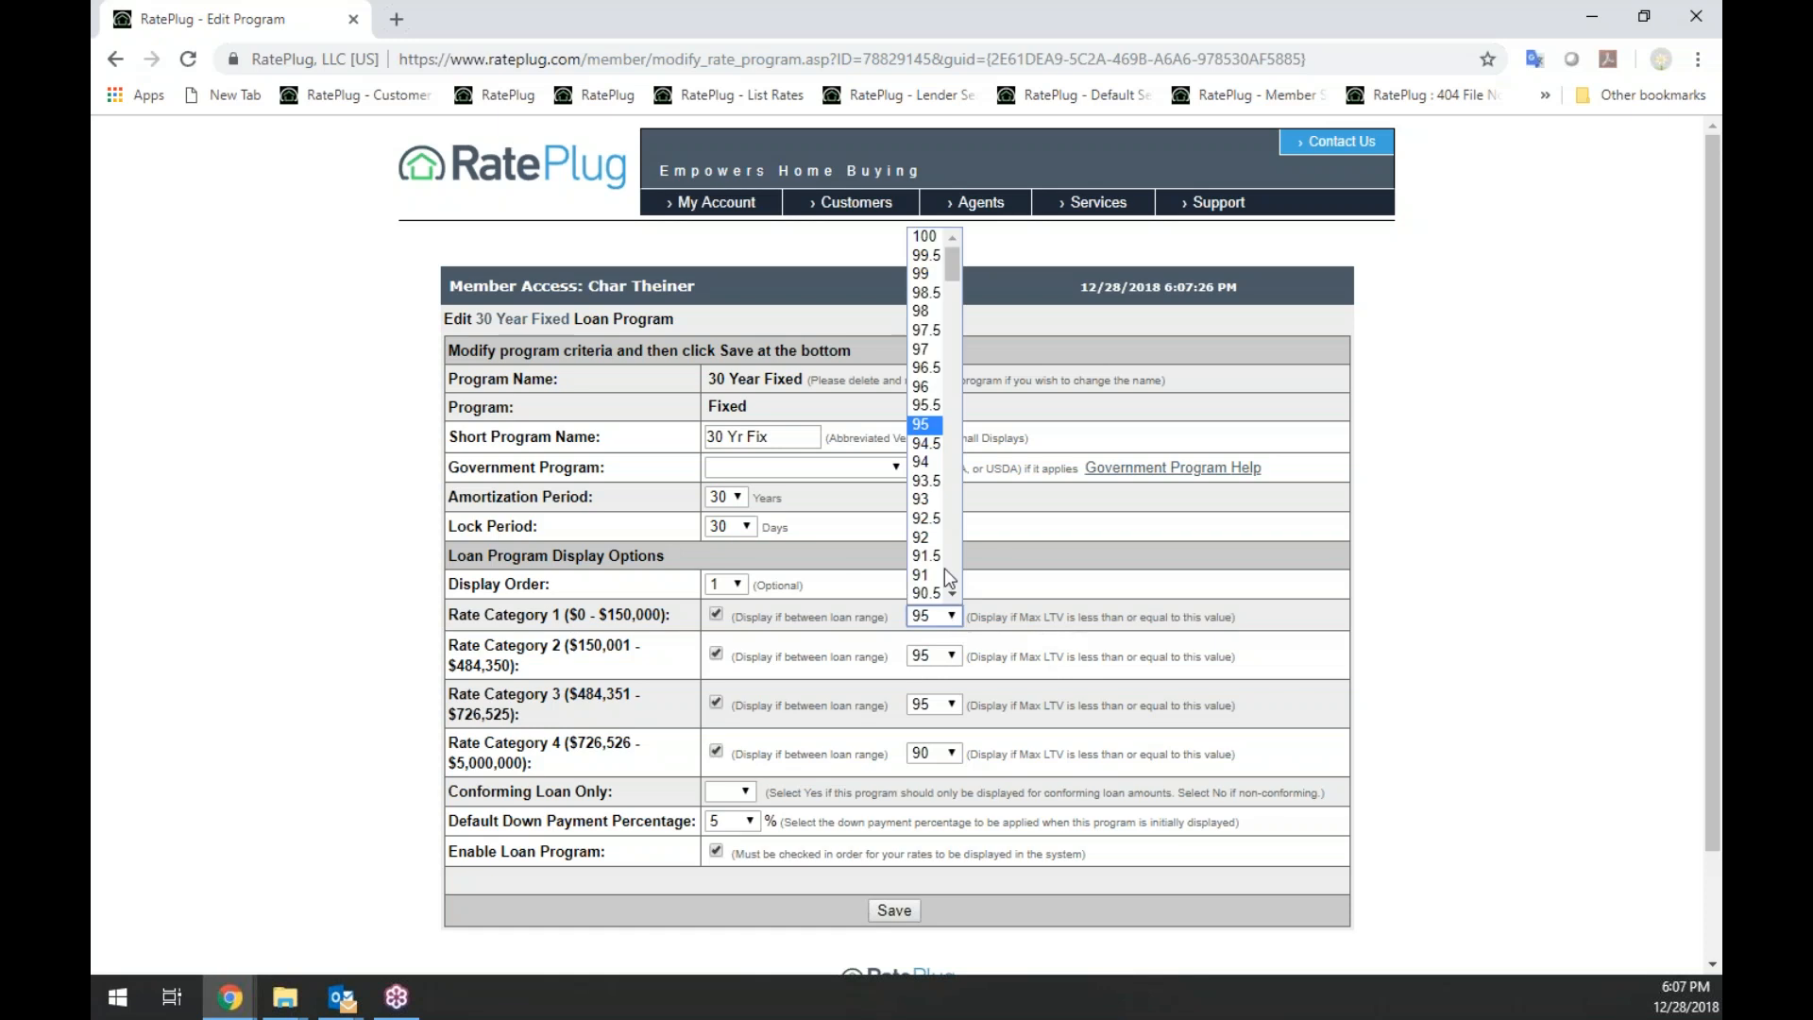
{"action": "left_click", "coordinate": [923, 349]}
{"action": "left_click", "coordinate": [952, 657]}
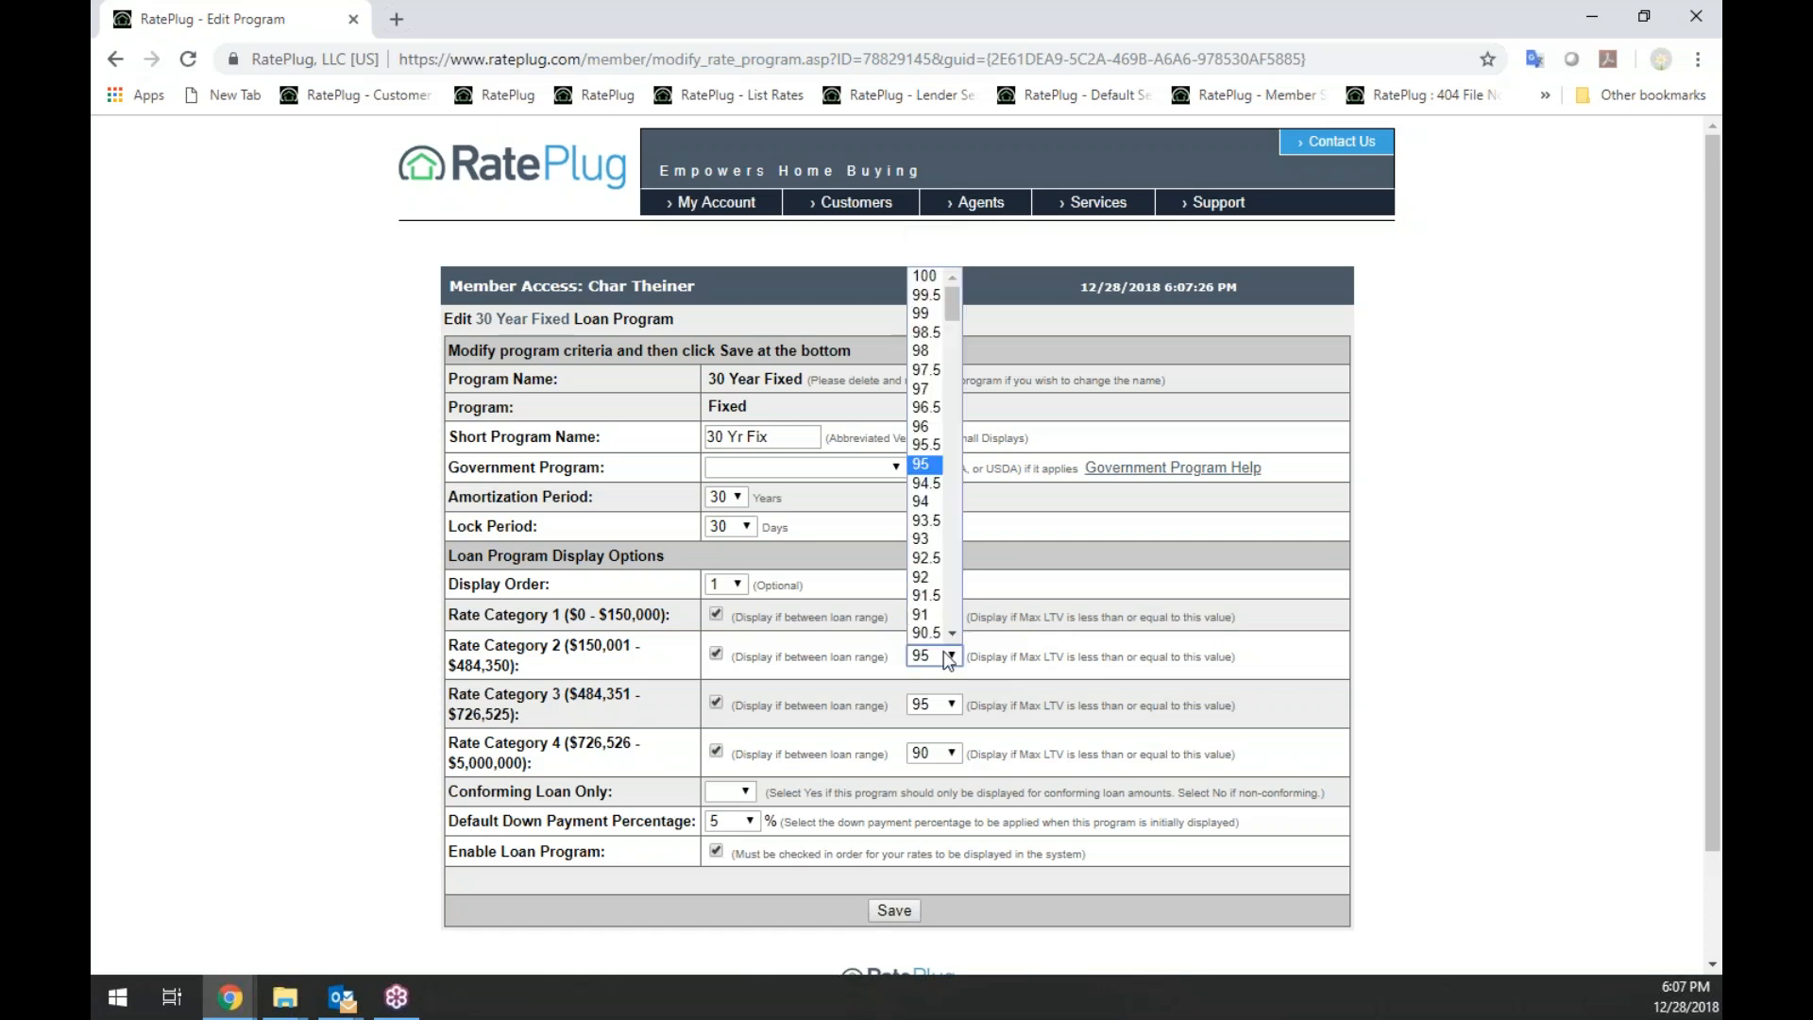
{"action": "left_click", "coordinate": [920, 397]}
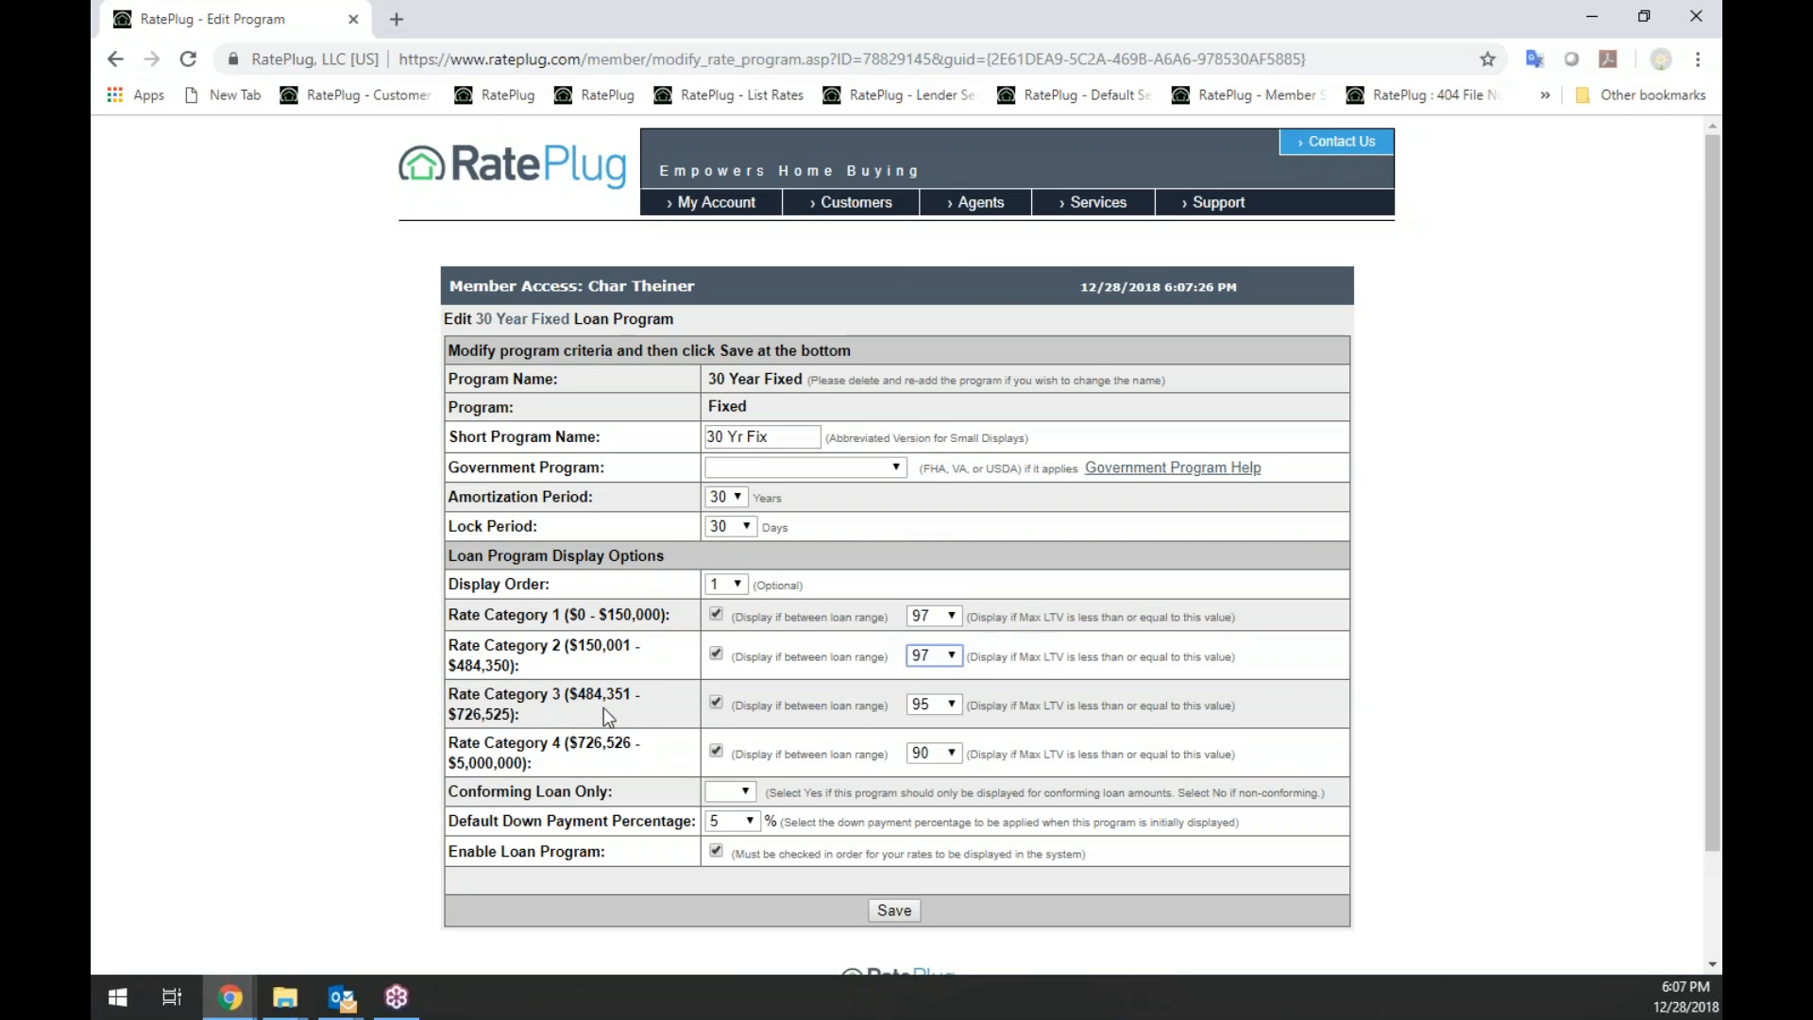
Set the maximum LTV of Rate Category 3 to 90 and of Rate Category 4 to 80
{"action": "left_click", "coordinate": [956, 704]}
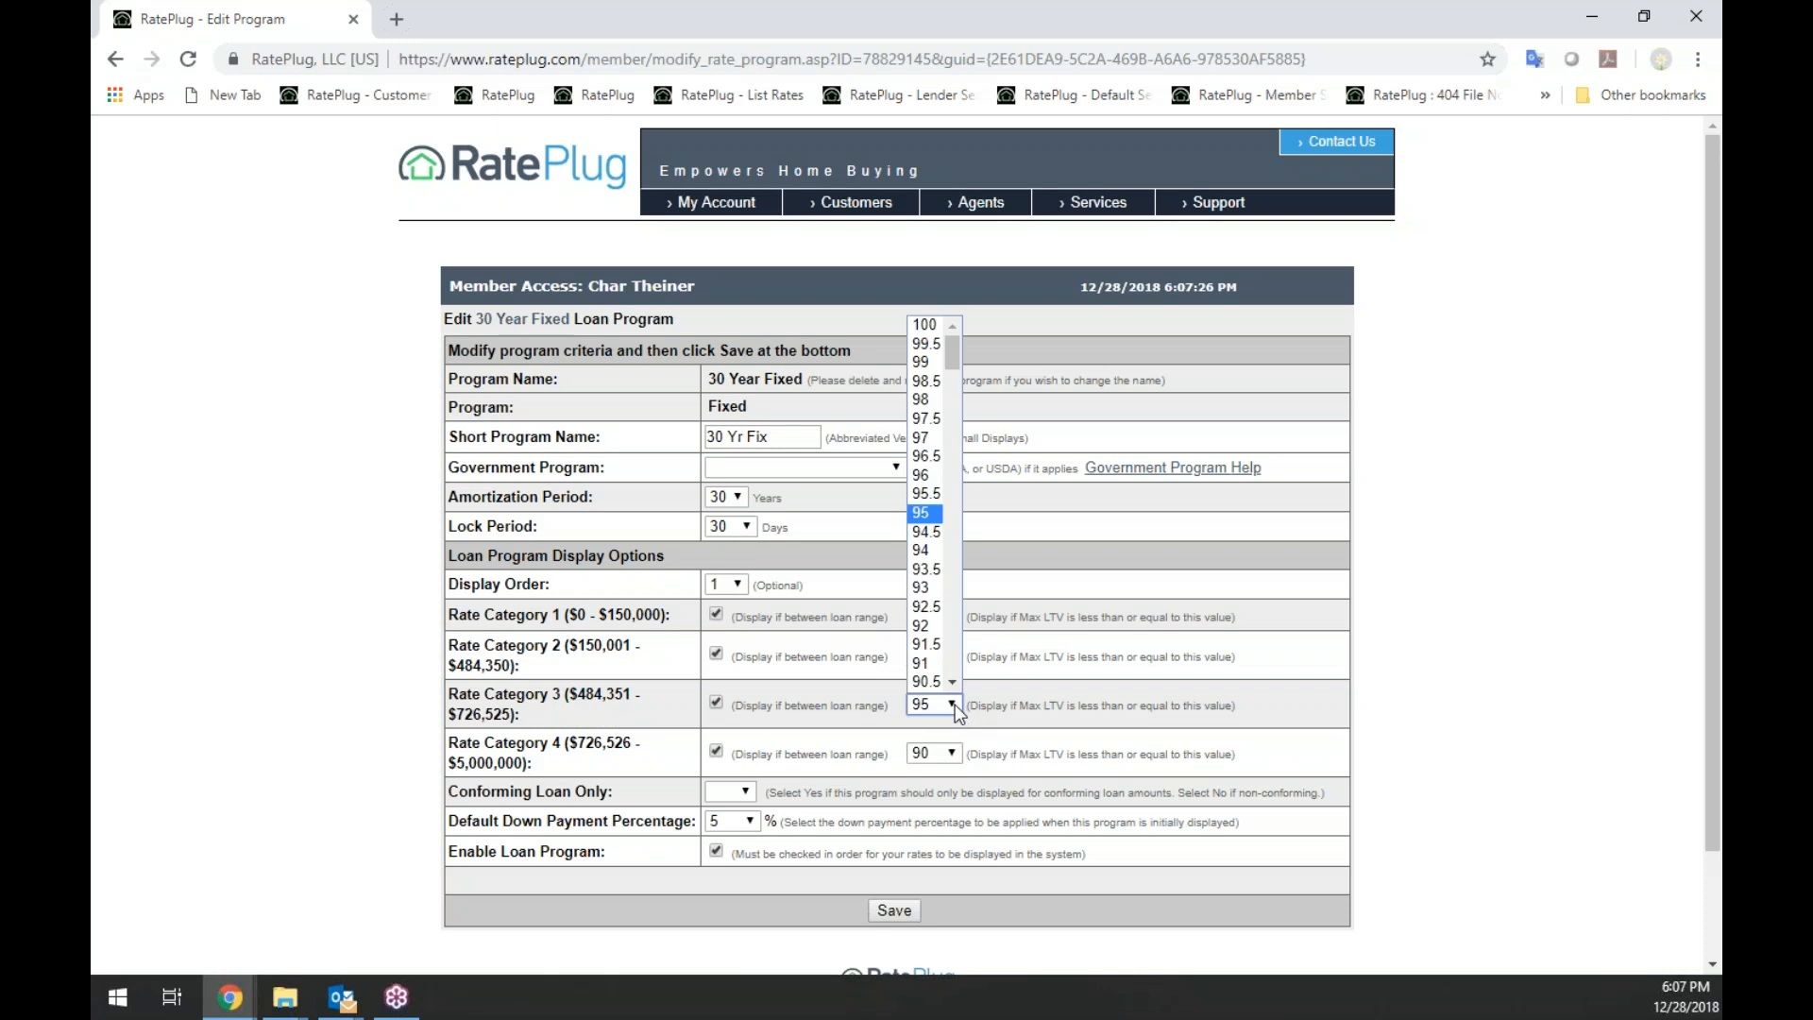
{"action": "scroll", "coordinate": [956, 684], "scroll_direction": "down", "scroll_amount": 1}
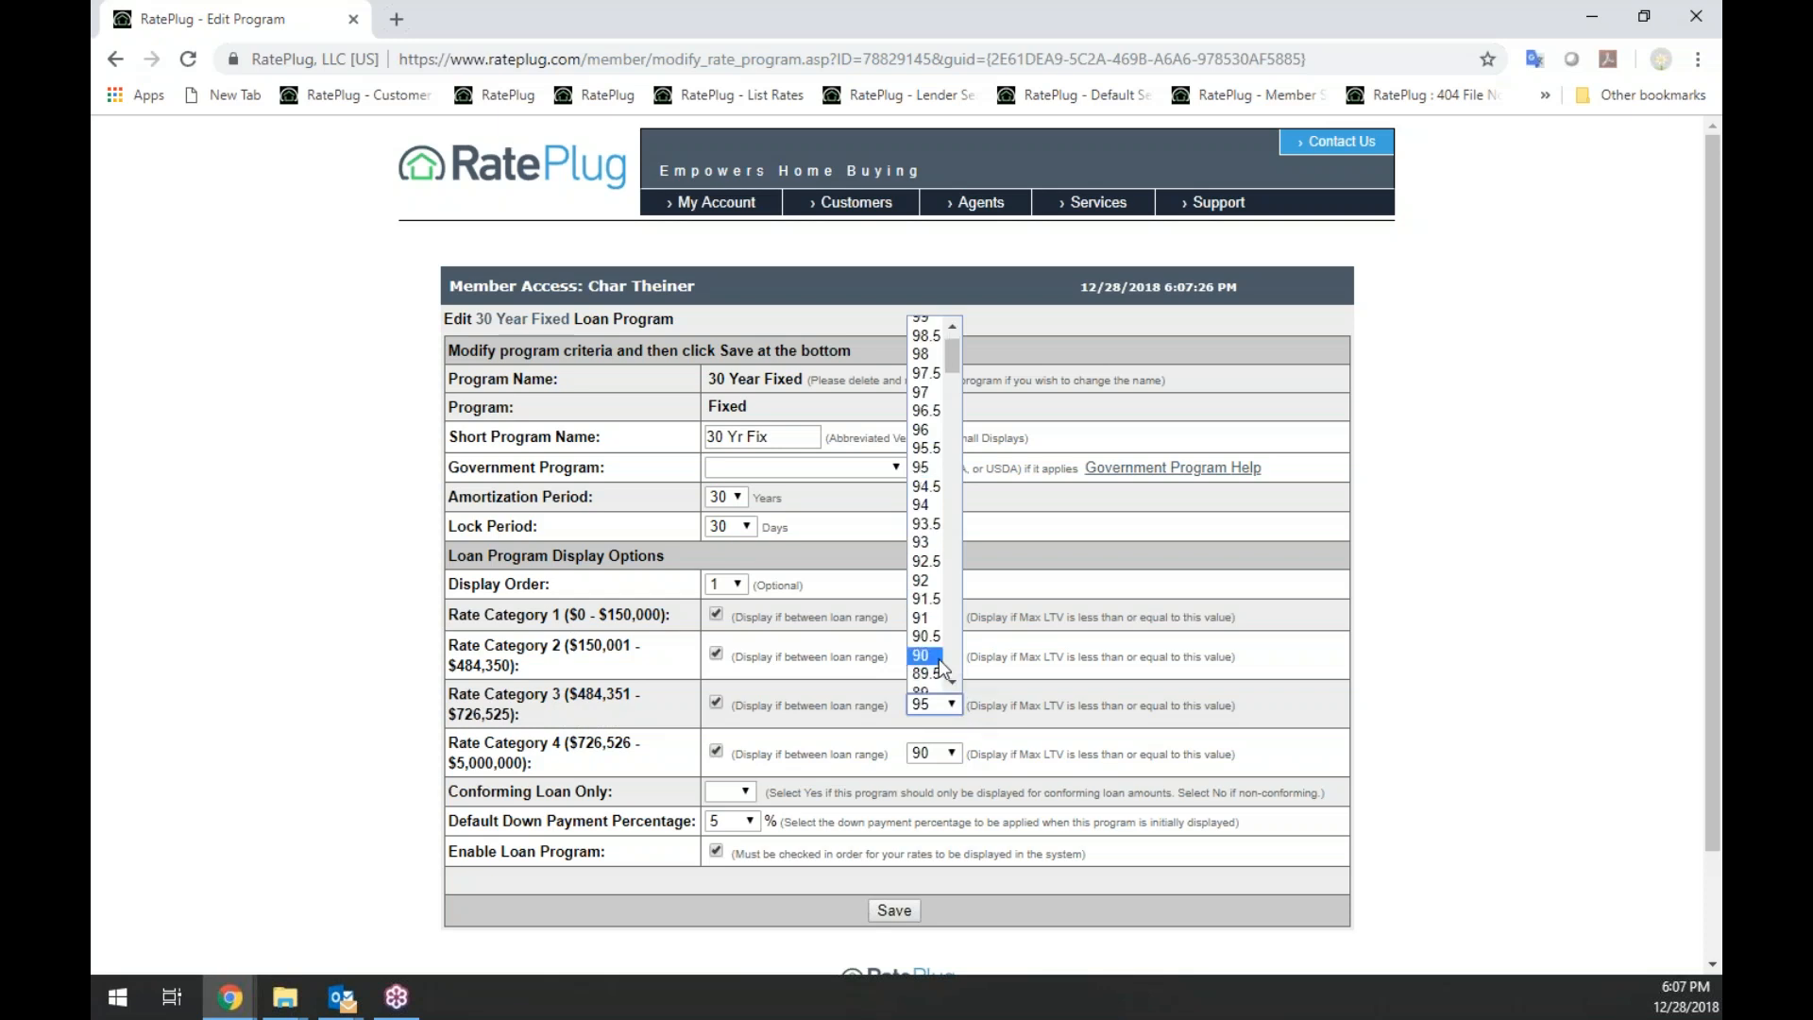
{"action": "left_click", "coordinate": [938, 659]}
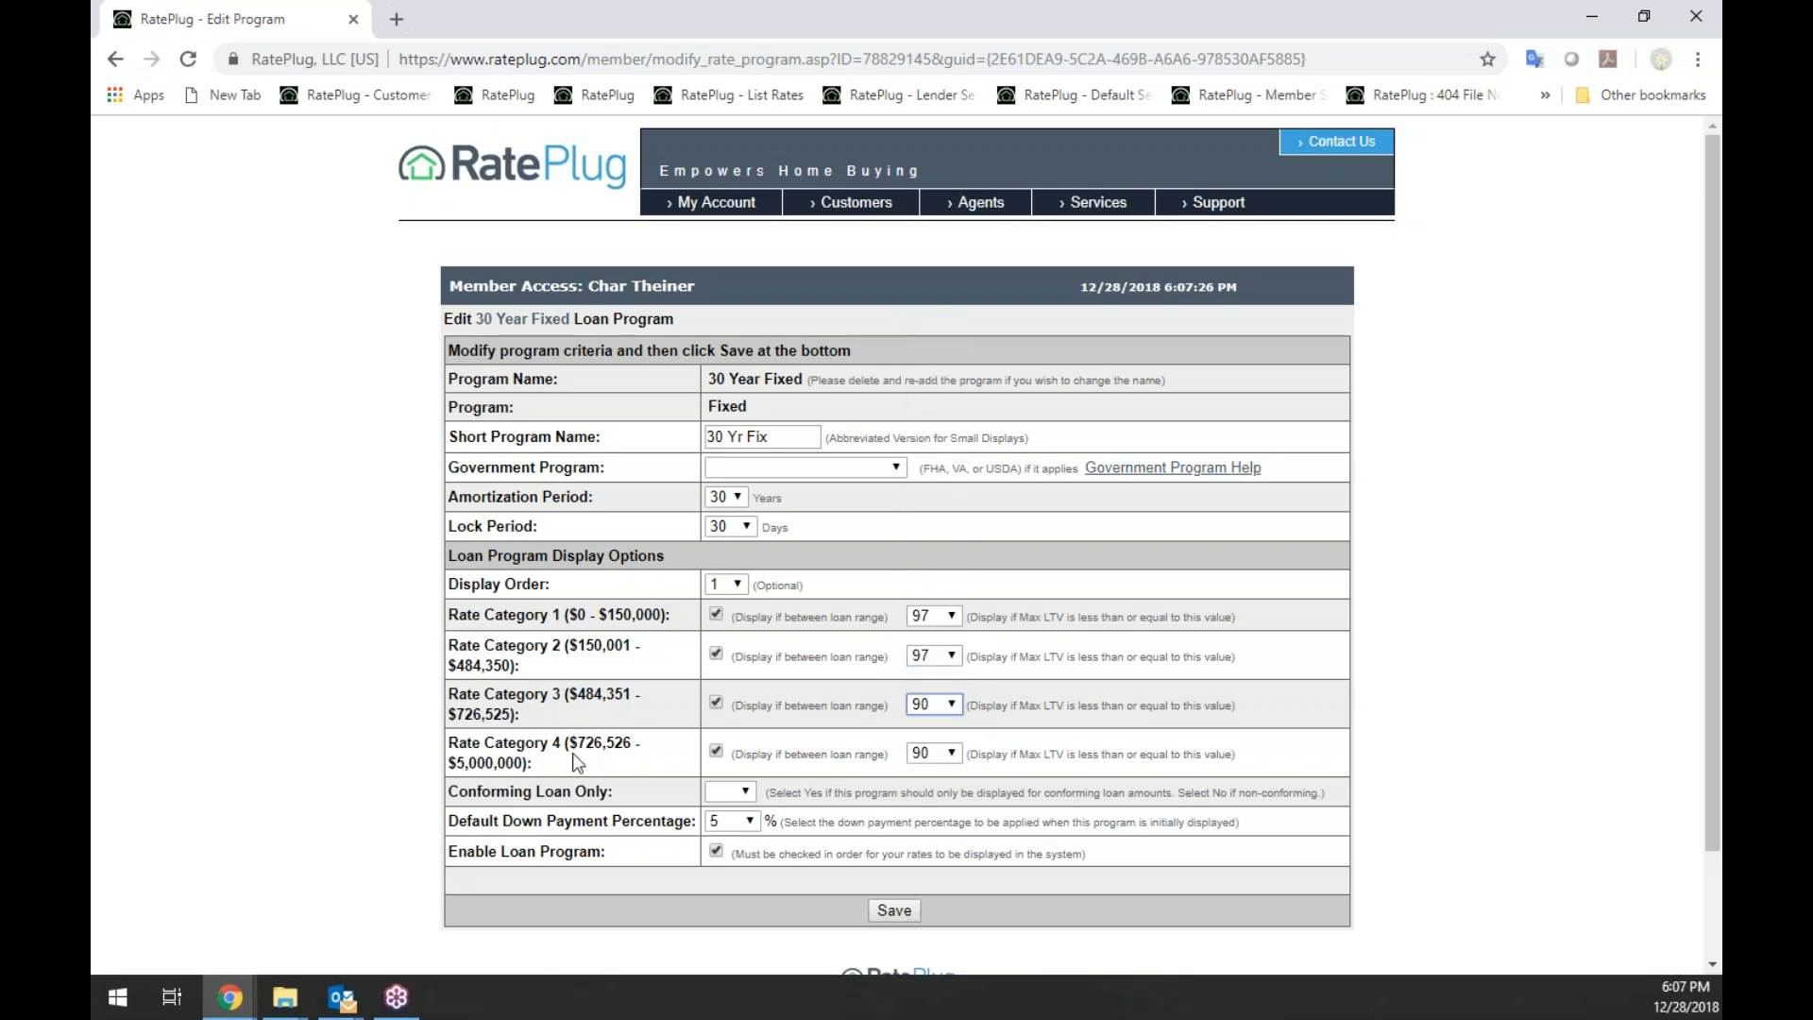
{"action": "left_click", "coordinate": [951, 753]}
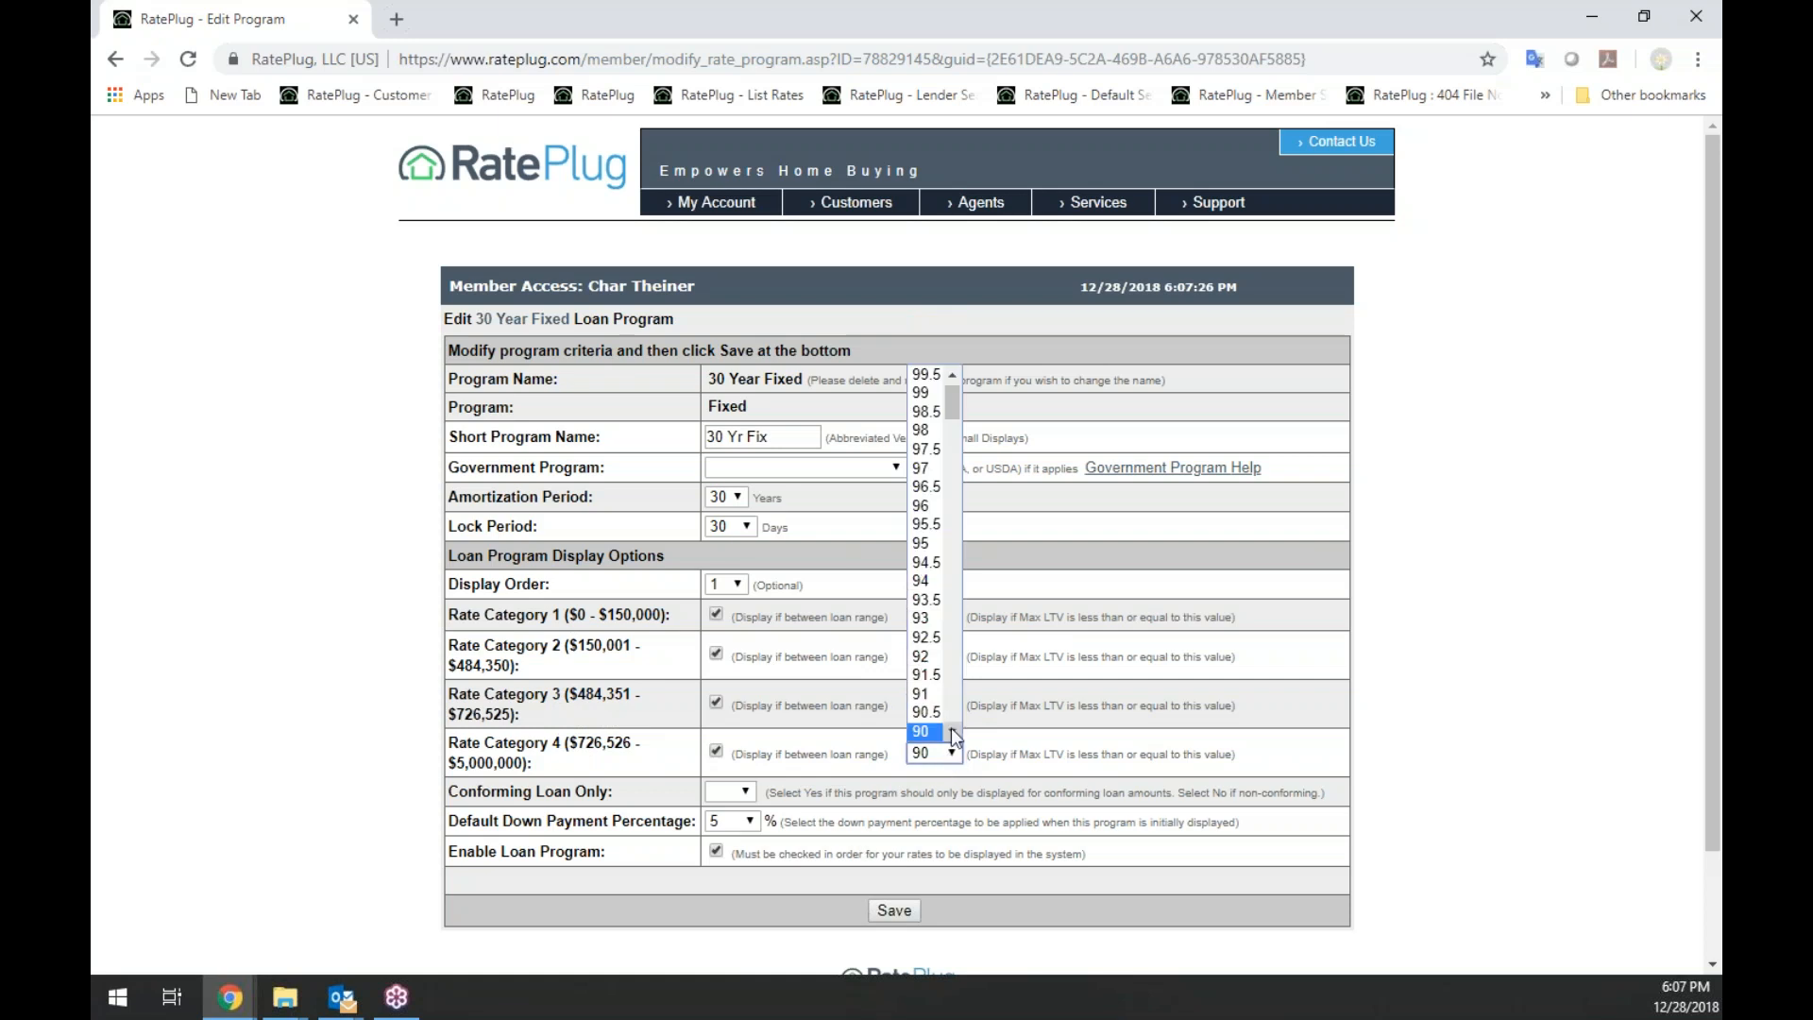
{"action": "left_click", "coordinate": [954, 732]}
{"action": "left_click_drag", "start_coordinate": [955, 736], "coordinate": [952, 733]}
{"action": "left_click", "coordinate": [921, 699]}
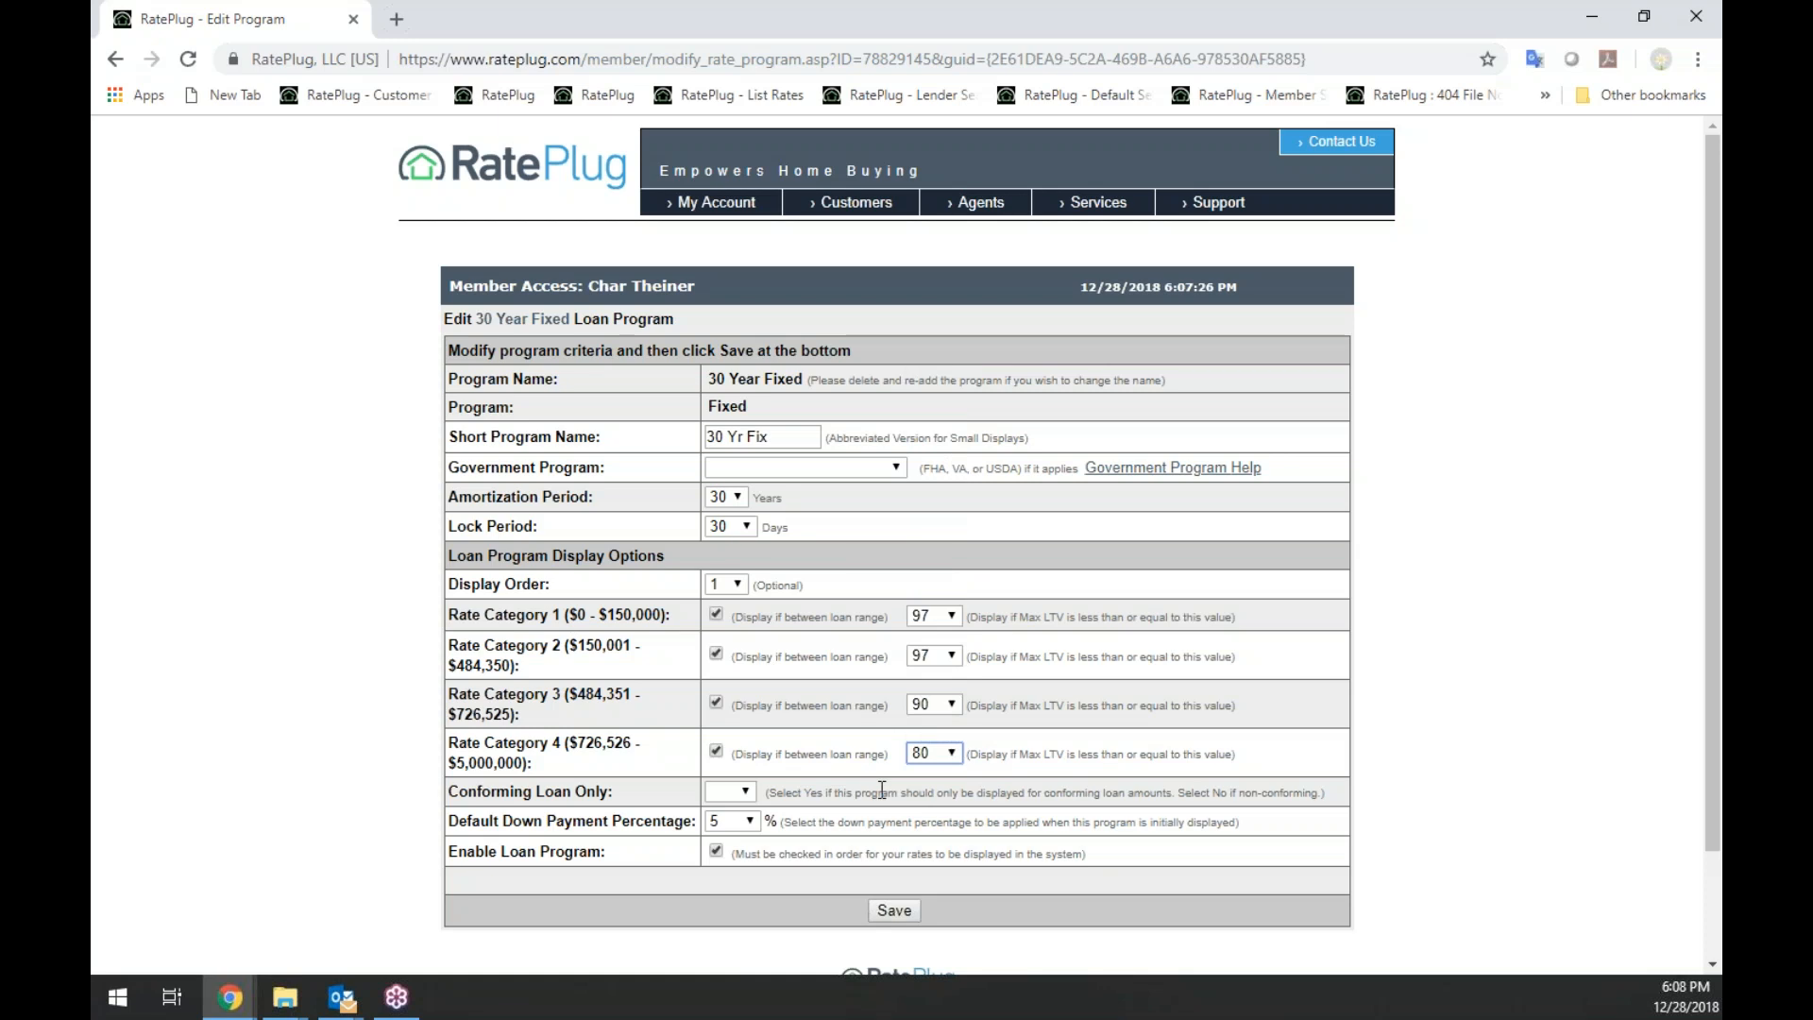
Turn off the display of Rate Categories 3 and 4 for the 30 Year Fixed program and save it
{"action": "left_click", "coordinate": [716, 752]}
{"action": "left_click", "coordinate": [716, 703]}
{"action": "left_click", "coordinate": [895, 914]}
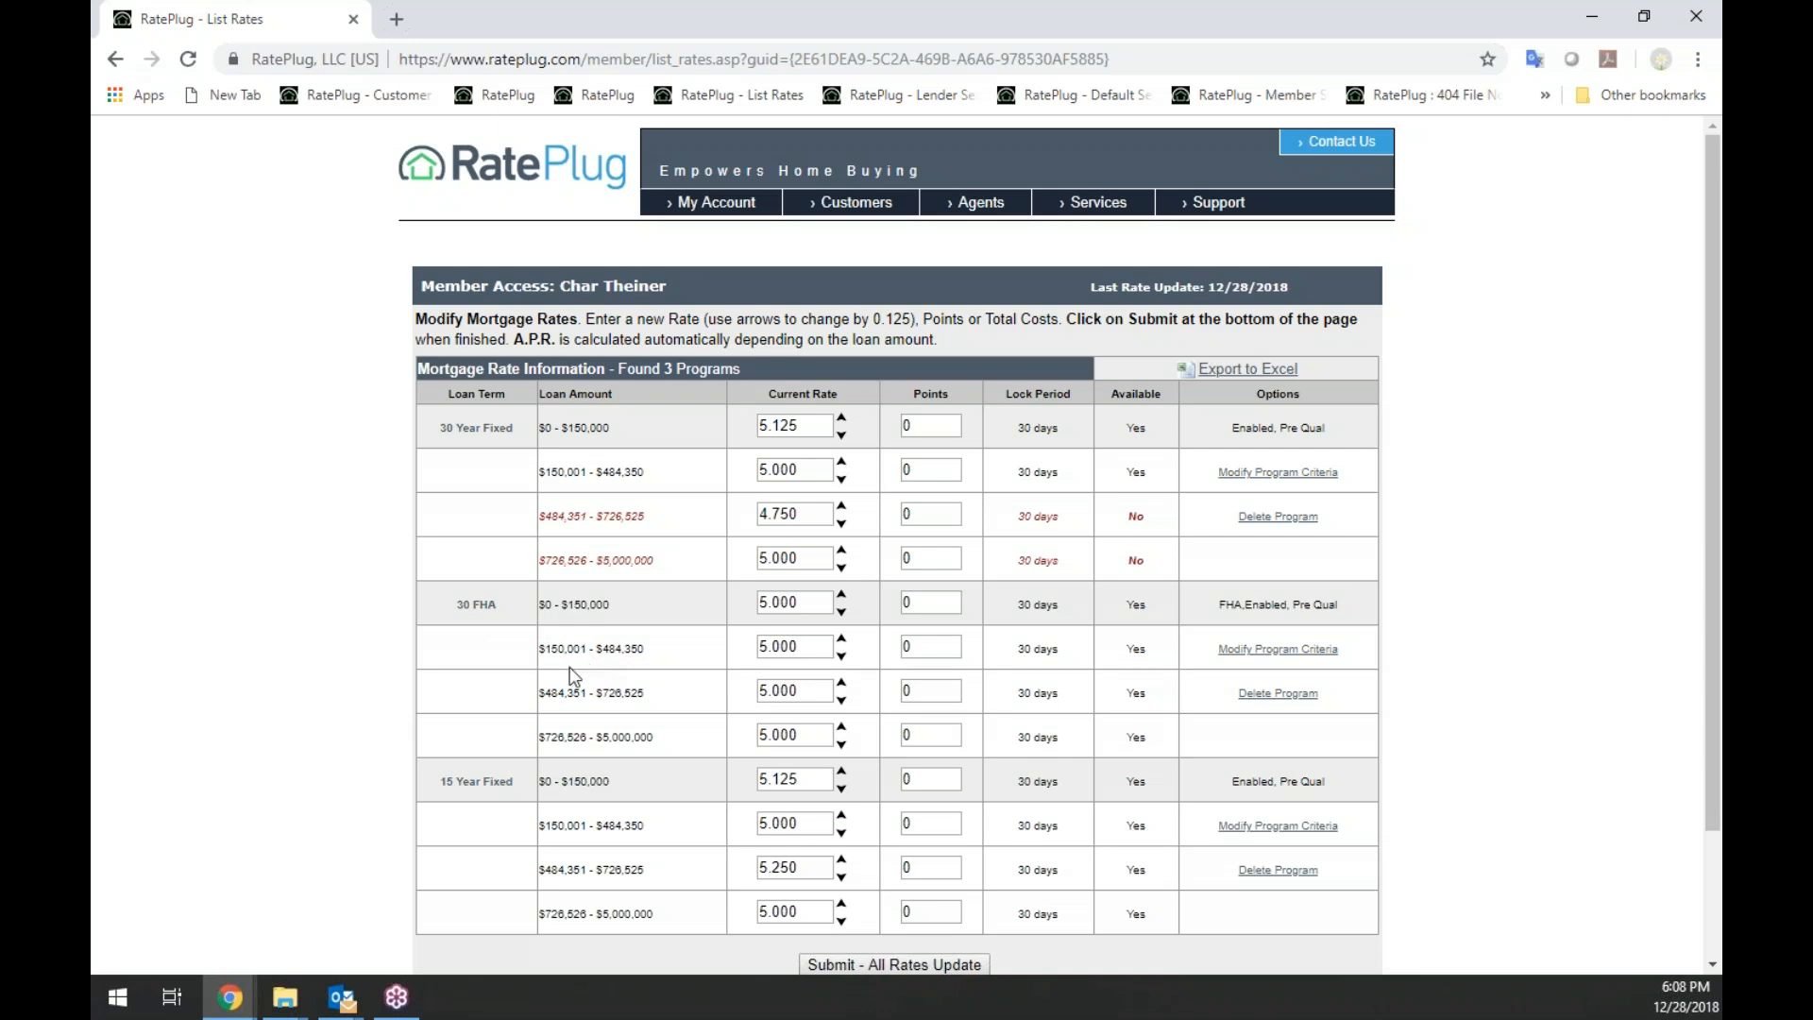
Submit the update of all mortgage rates, check the last rate update date and view the updated rates
{"action": "left_click_drag", "start_coordinate": [574, 650], "coordinate": [660, 657]}
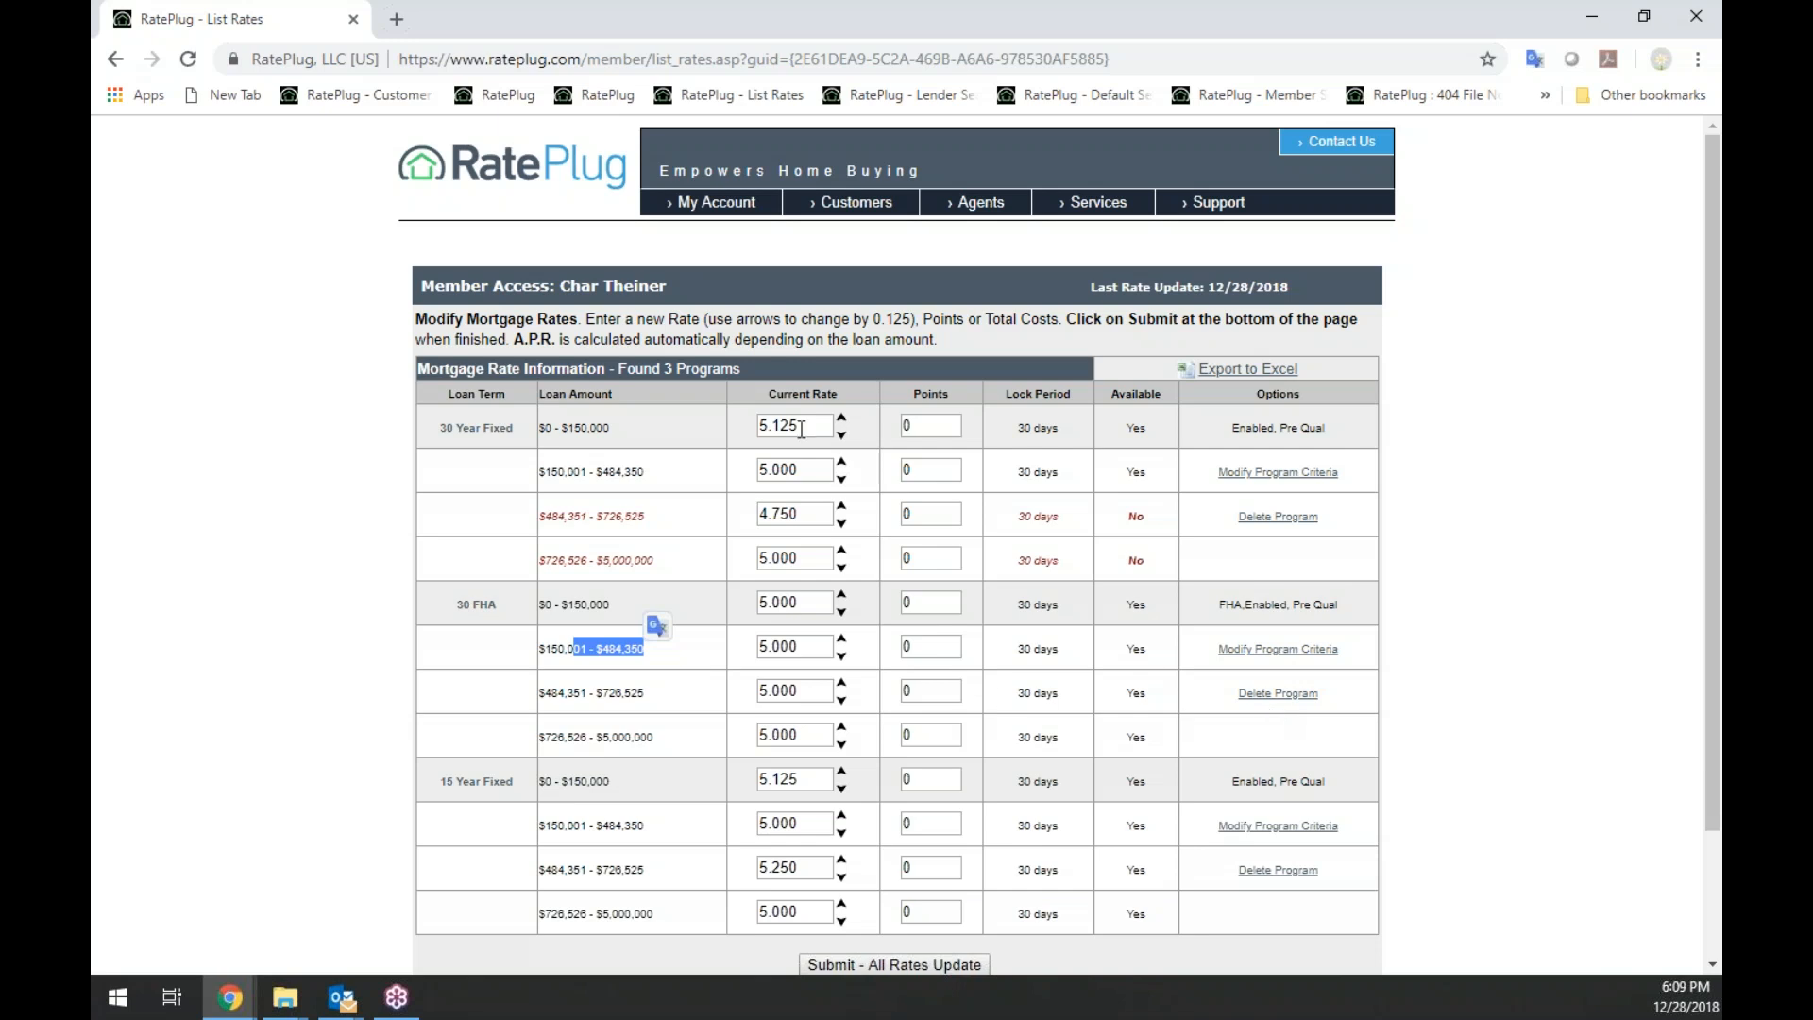
{"action": "left_click", "coordinate": [833, 966]}
{"action": "left_click", "coordinate": [833, 966]}
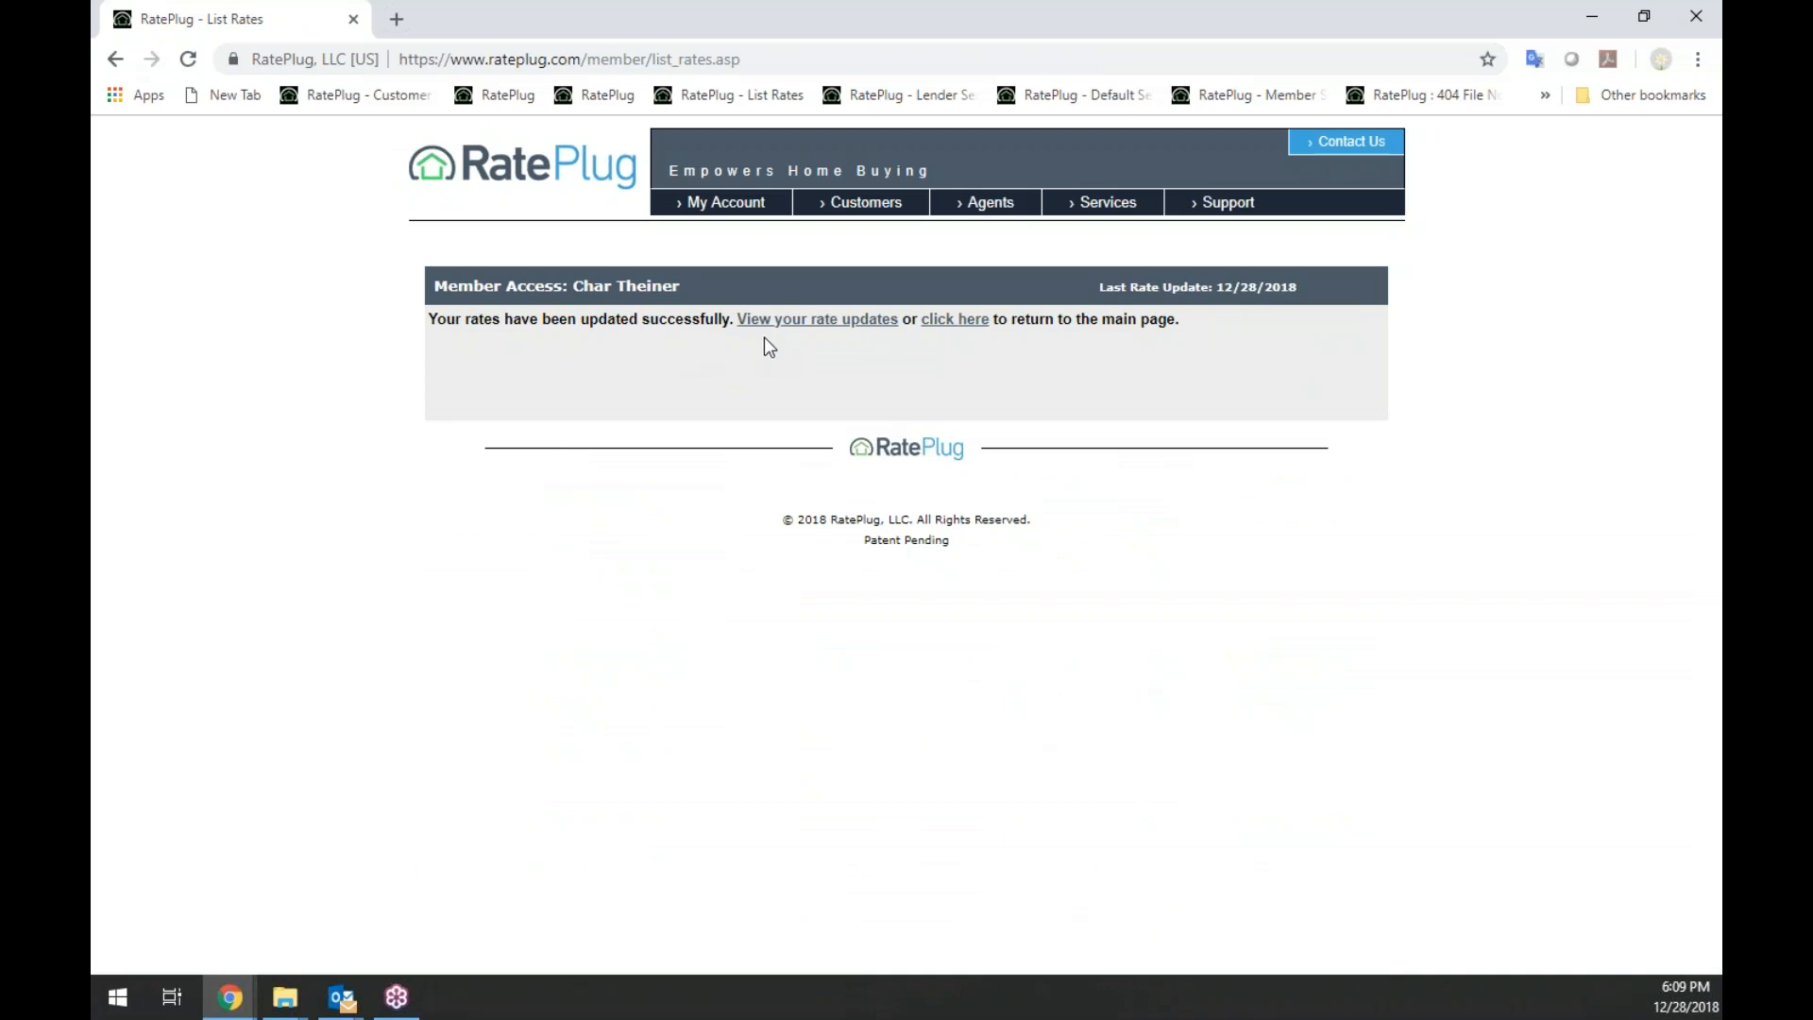
{"action": "left_click_drag", "start_coordinate": [1301, 291], "coordinate": [1189, 286]}
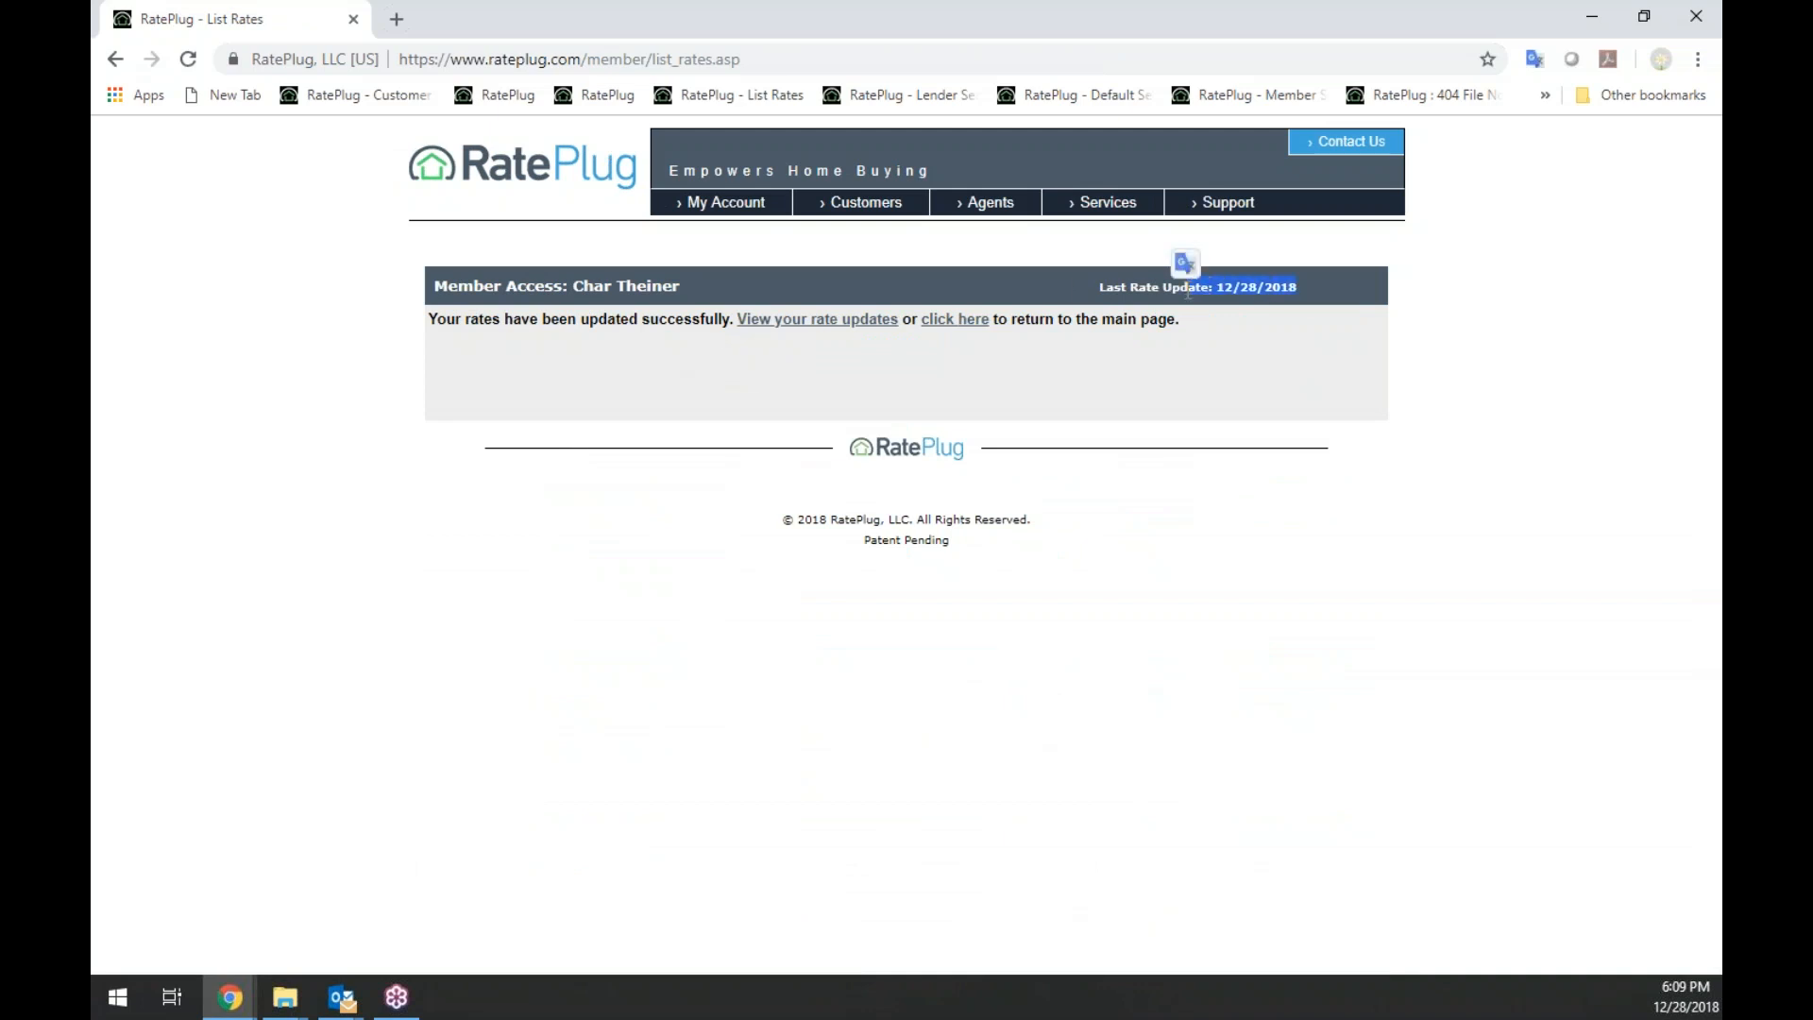
{"action": "left_click", "coordinate": [818, 321]}
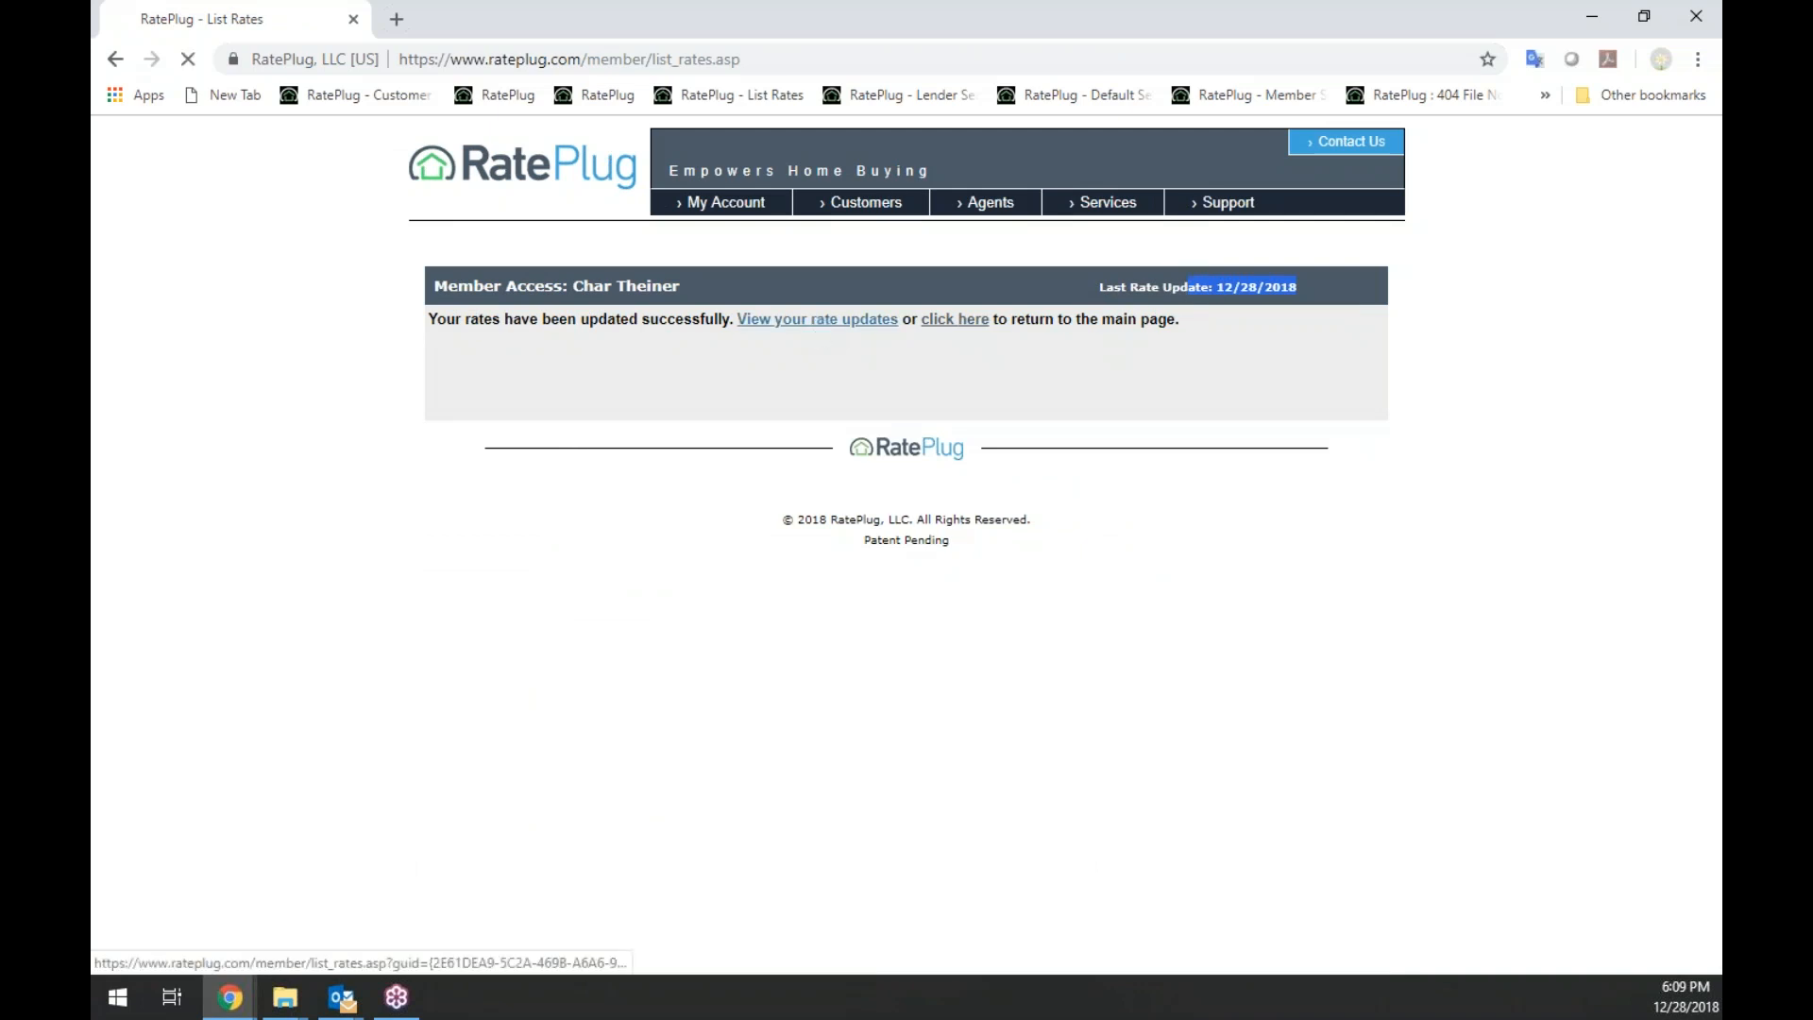
Start adding a new loan product from the main page with program Fixed and government program VA
{"action": "left_click", "coordinate": [539, 187]}
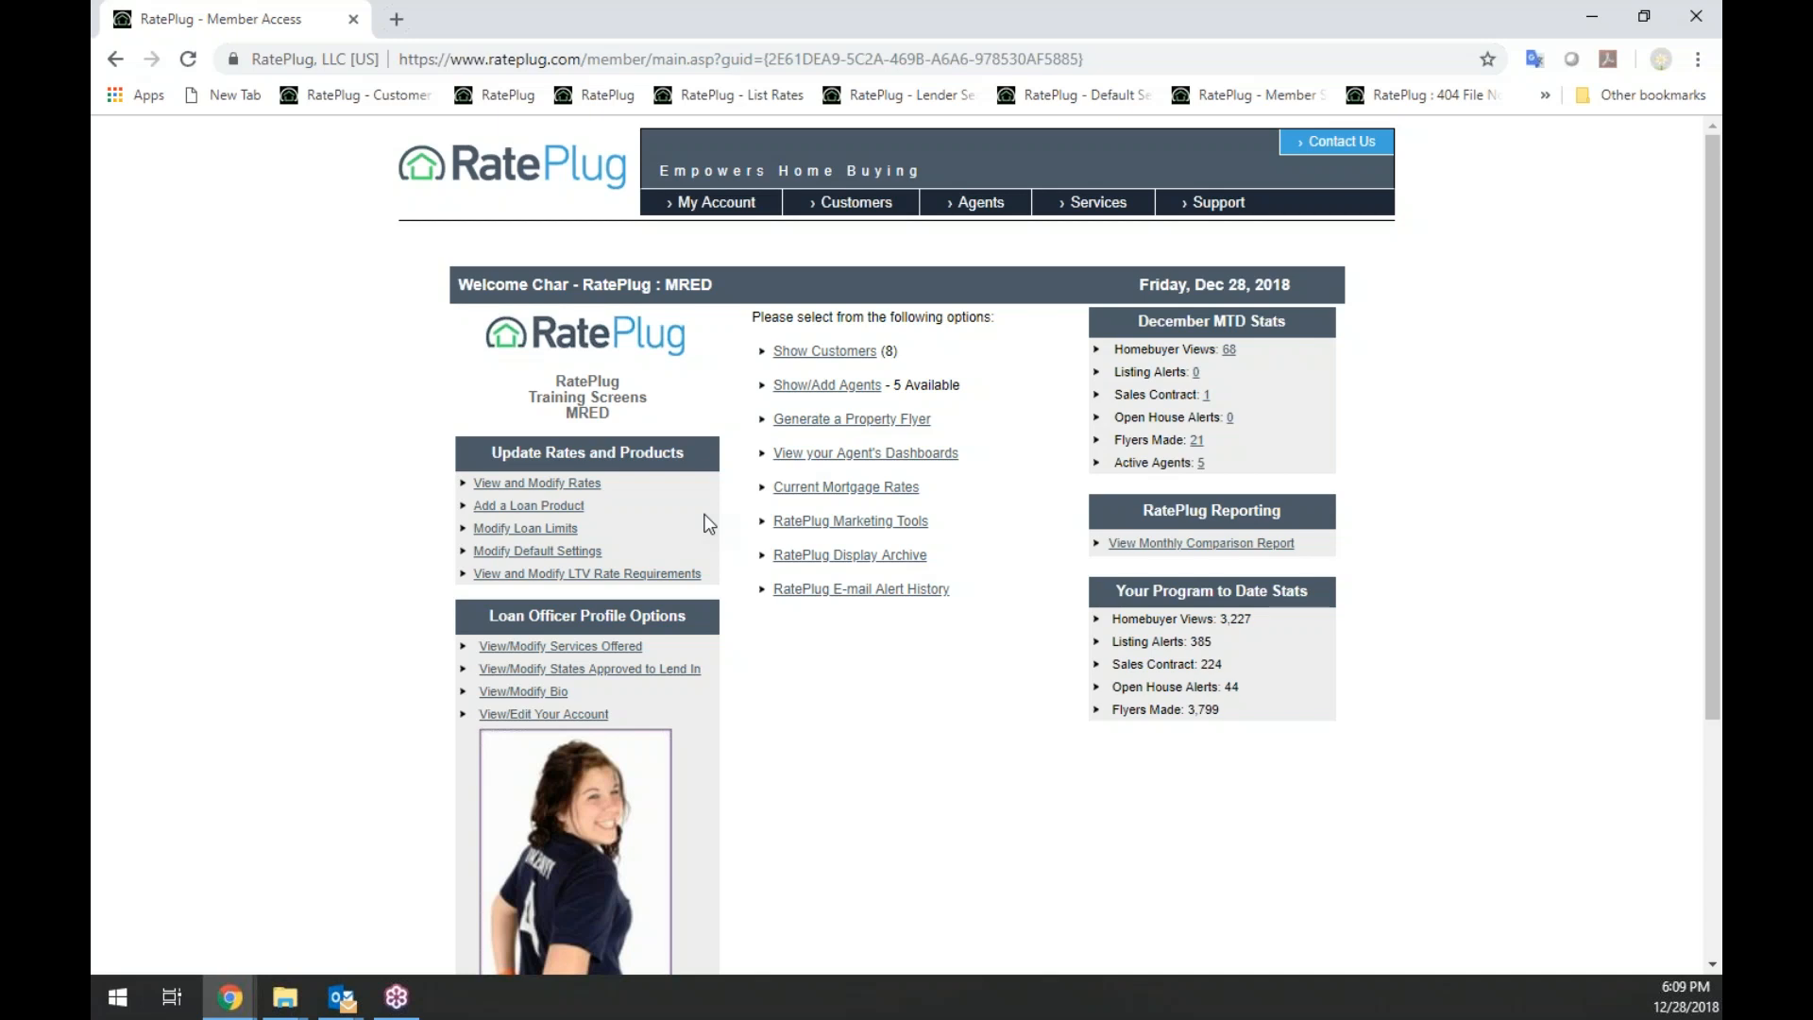
{"action": "left_click", "coordinate": [514, 509]}
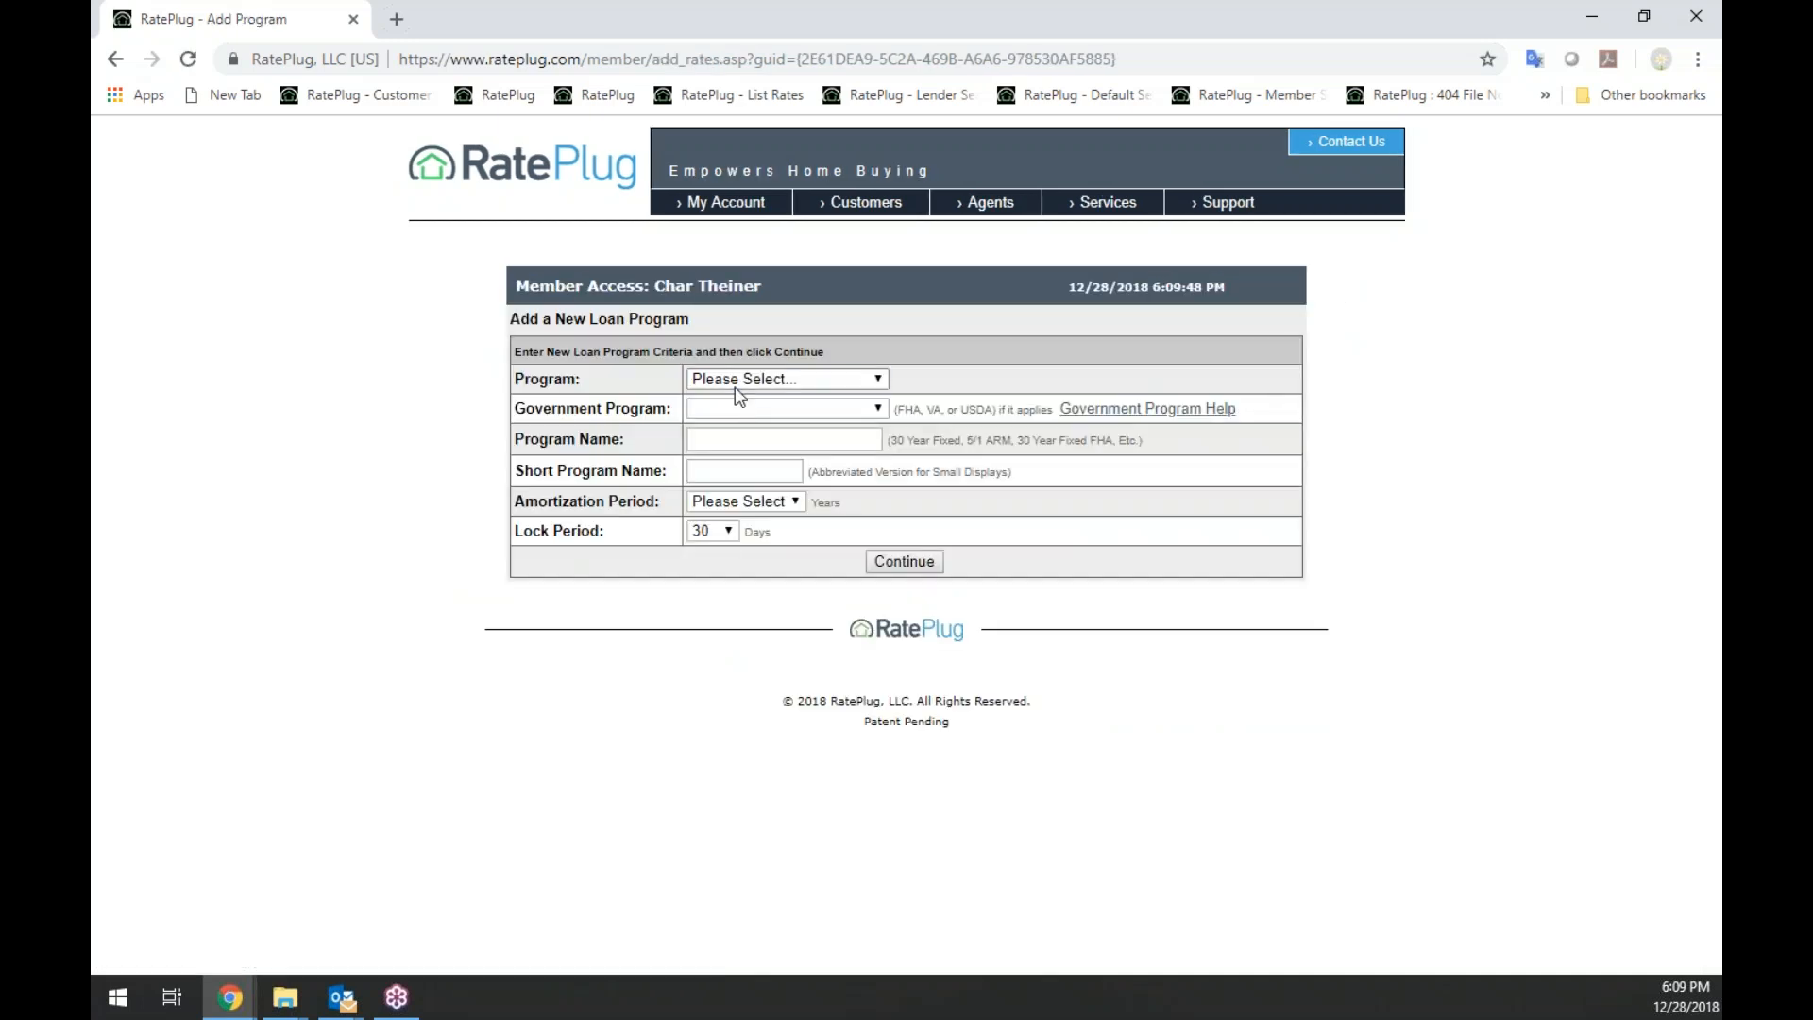
{"action": "left_click", "coordinate": [739, 380]}
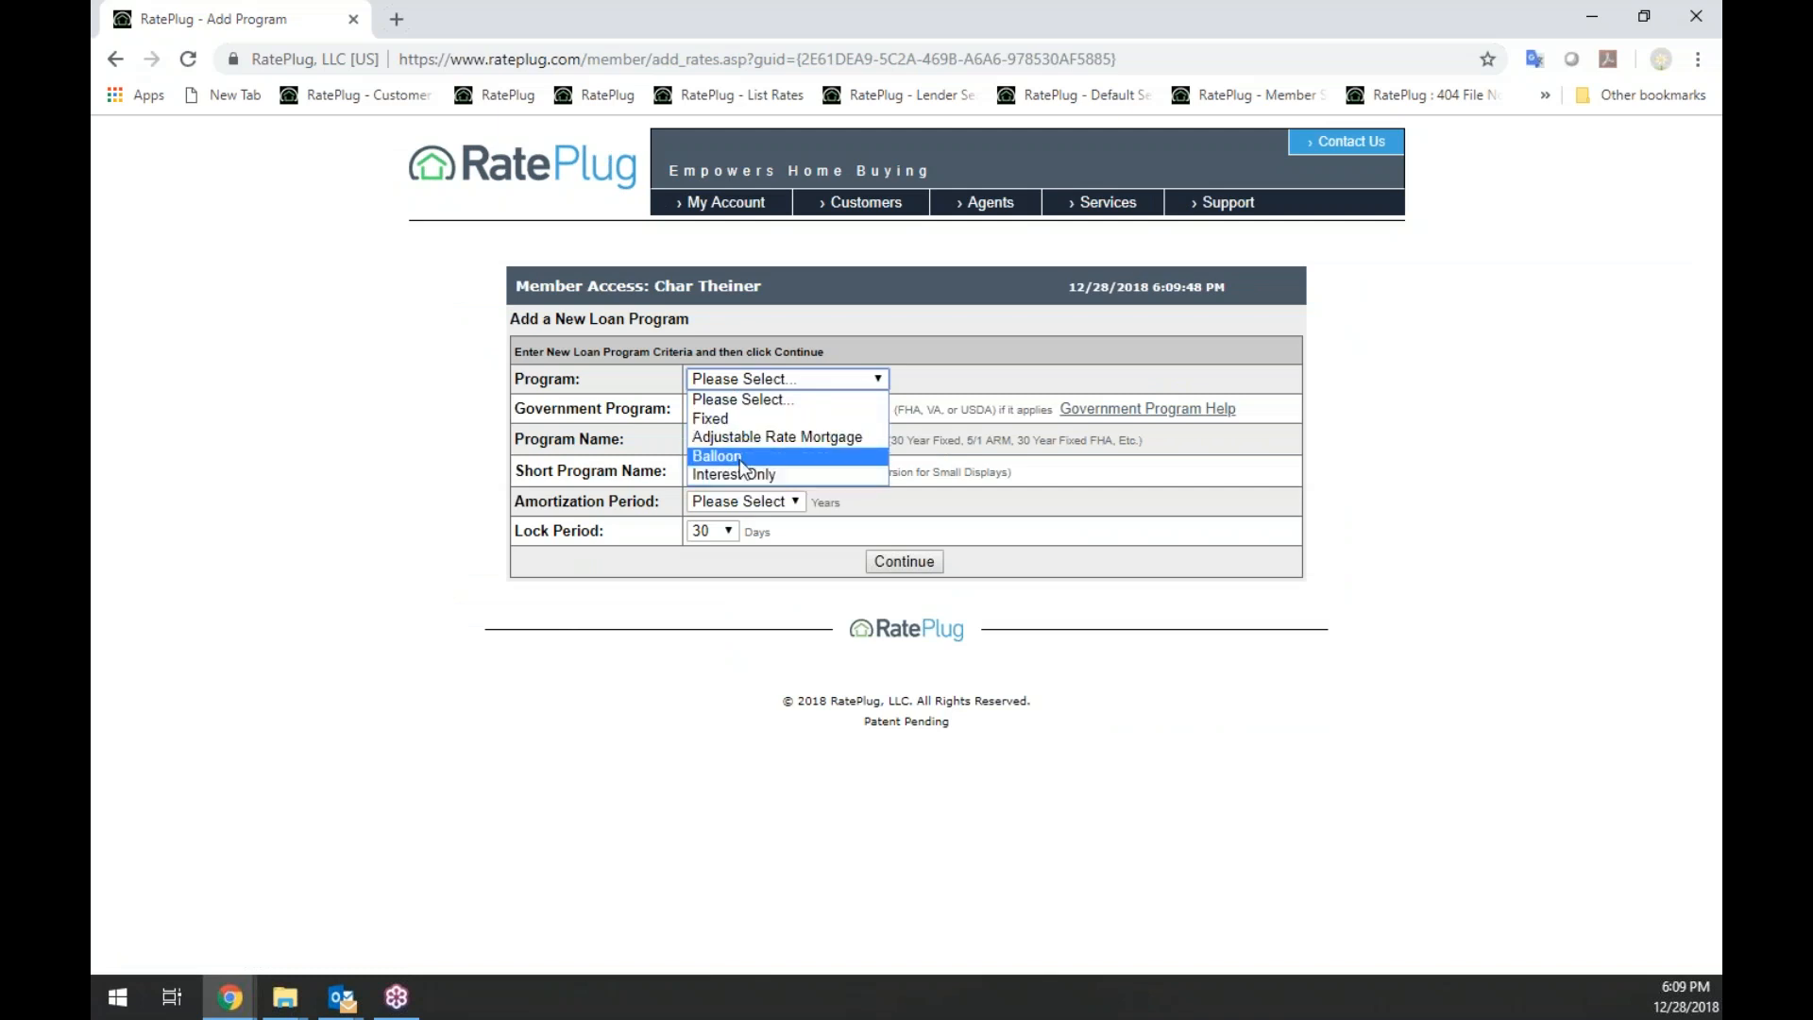
{"action": "left_click", "coordinate": [714, 417]}
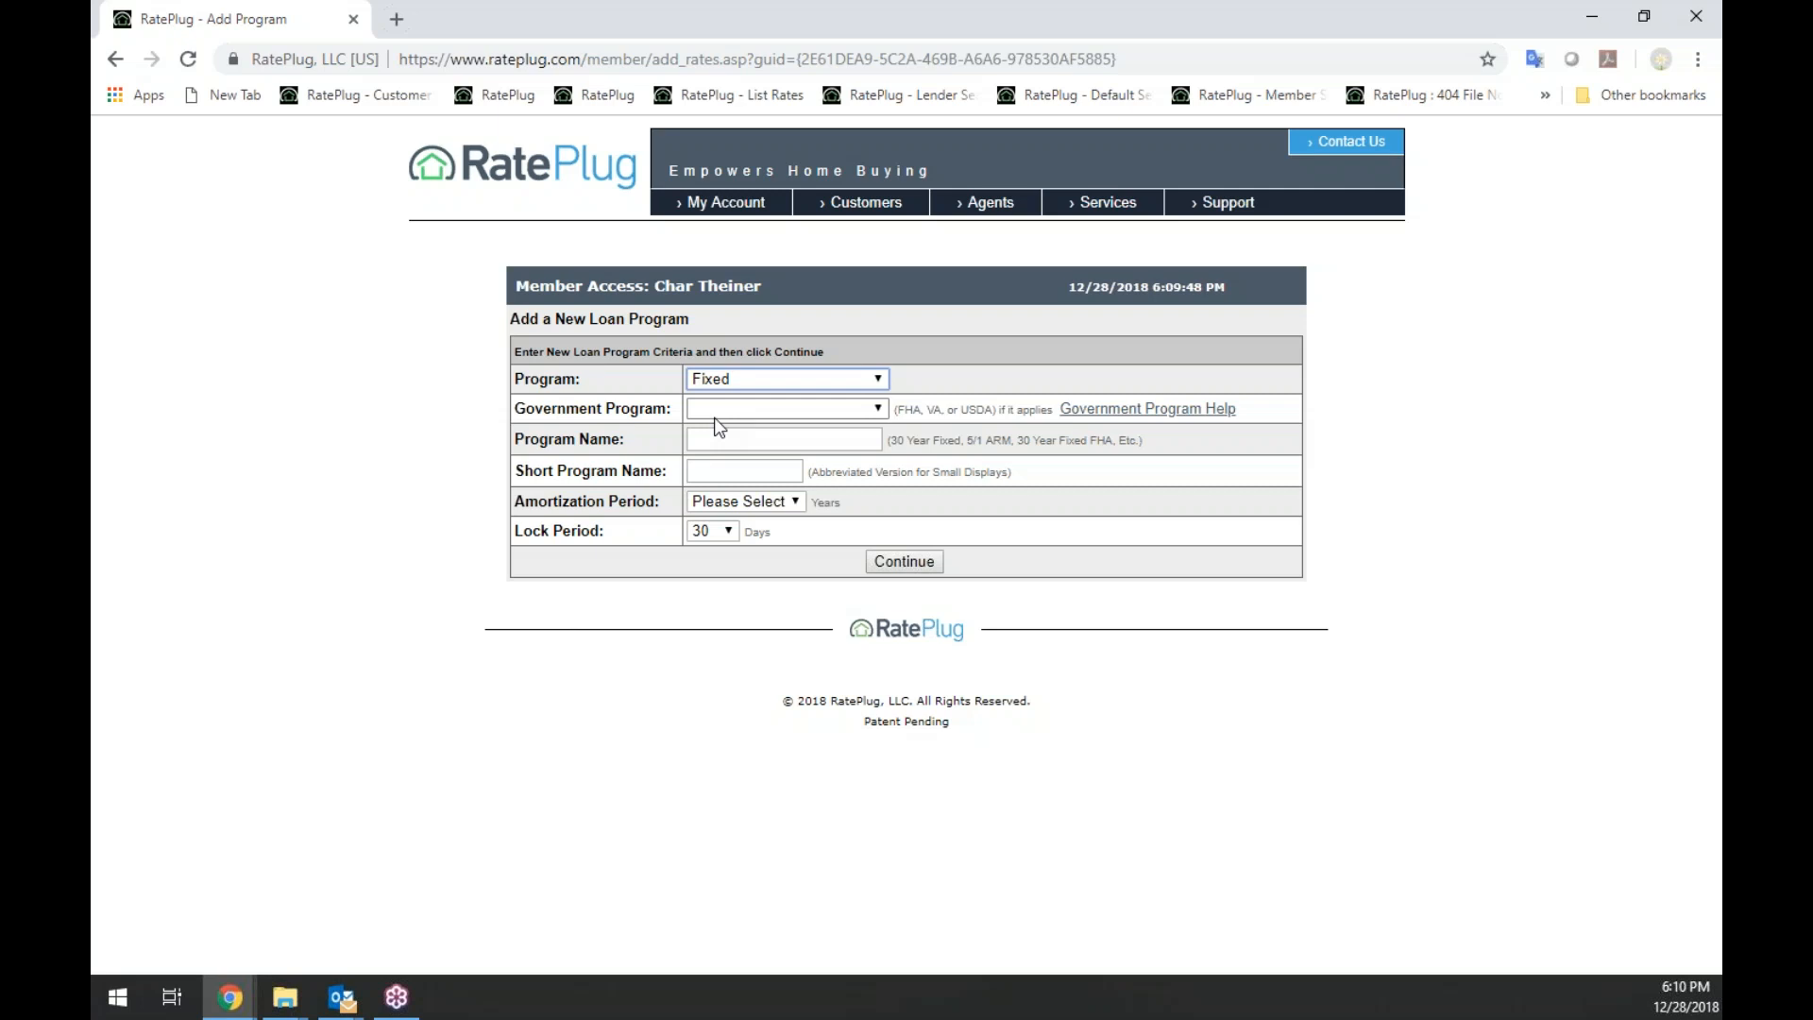
{"action": "left_click", "coordinate": [721, 409]}
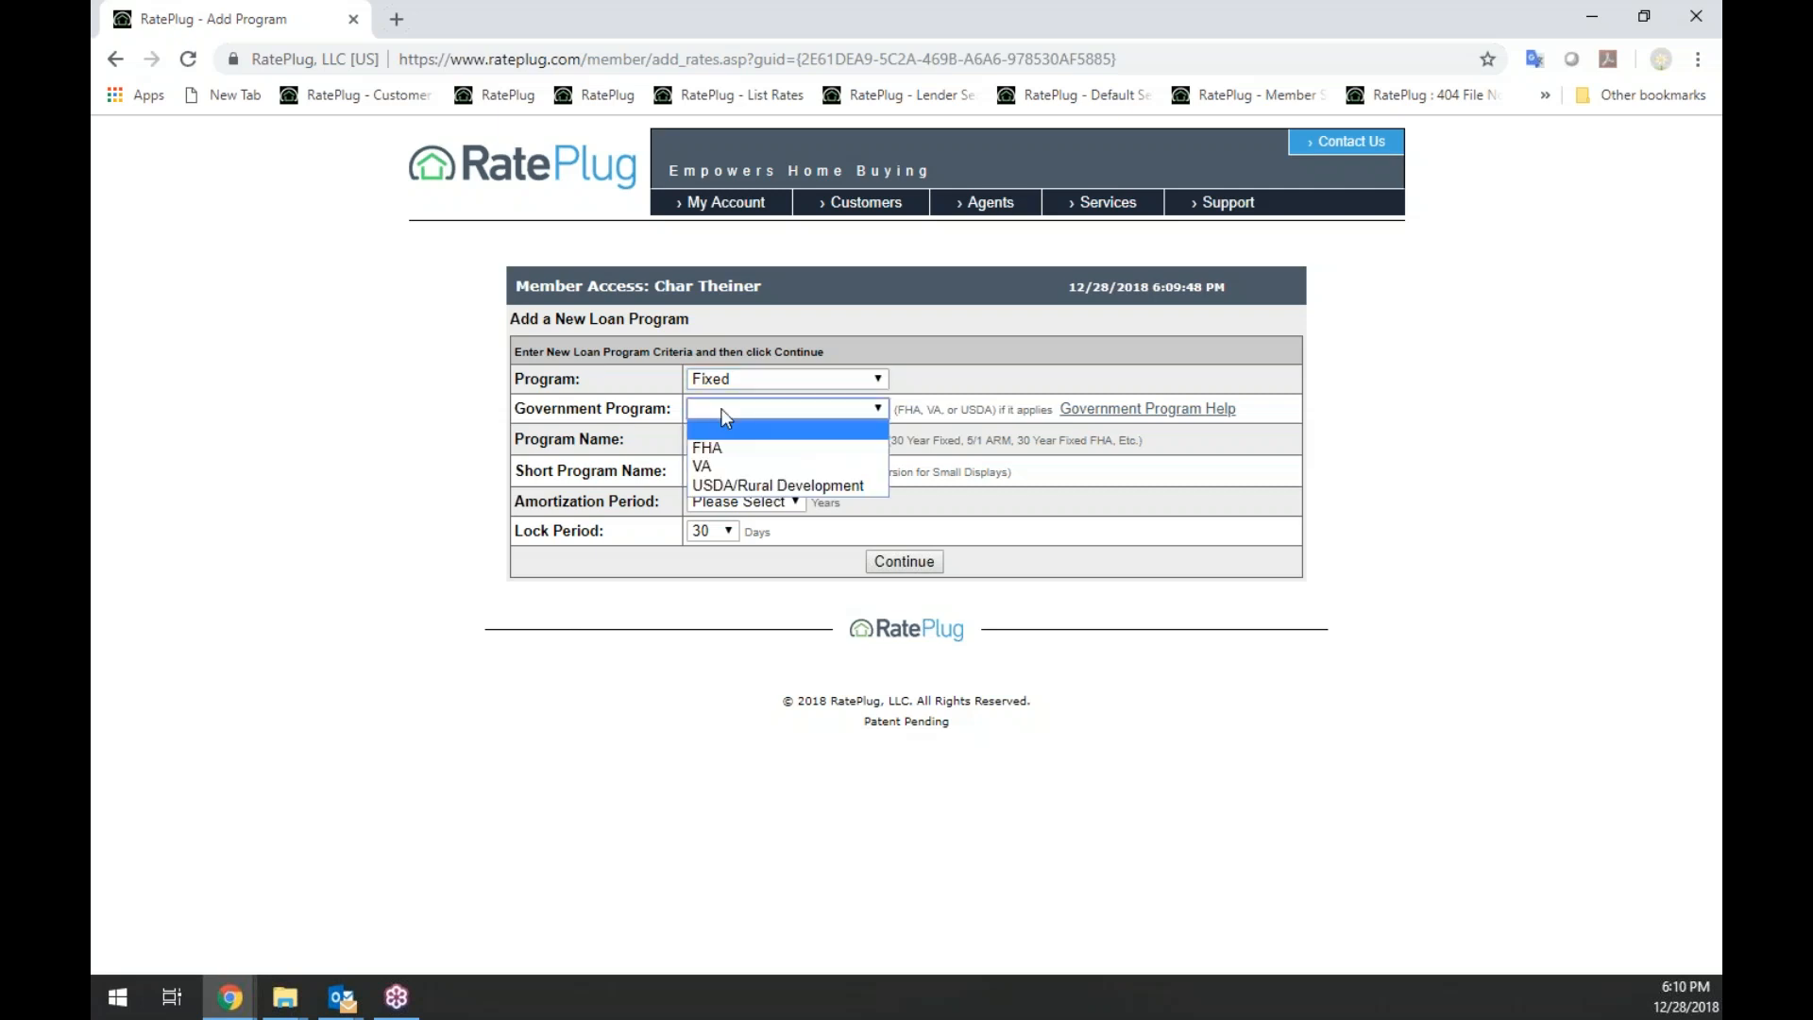
{"action": "left_click", "coordinate": [741, 467]}
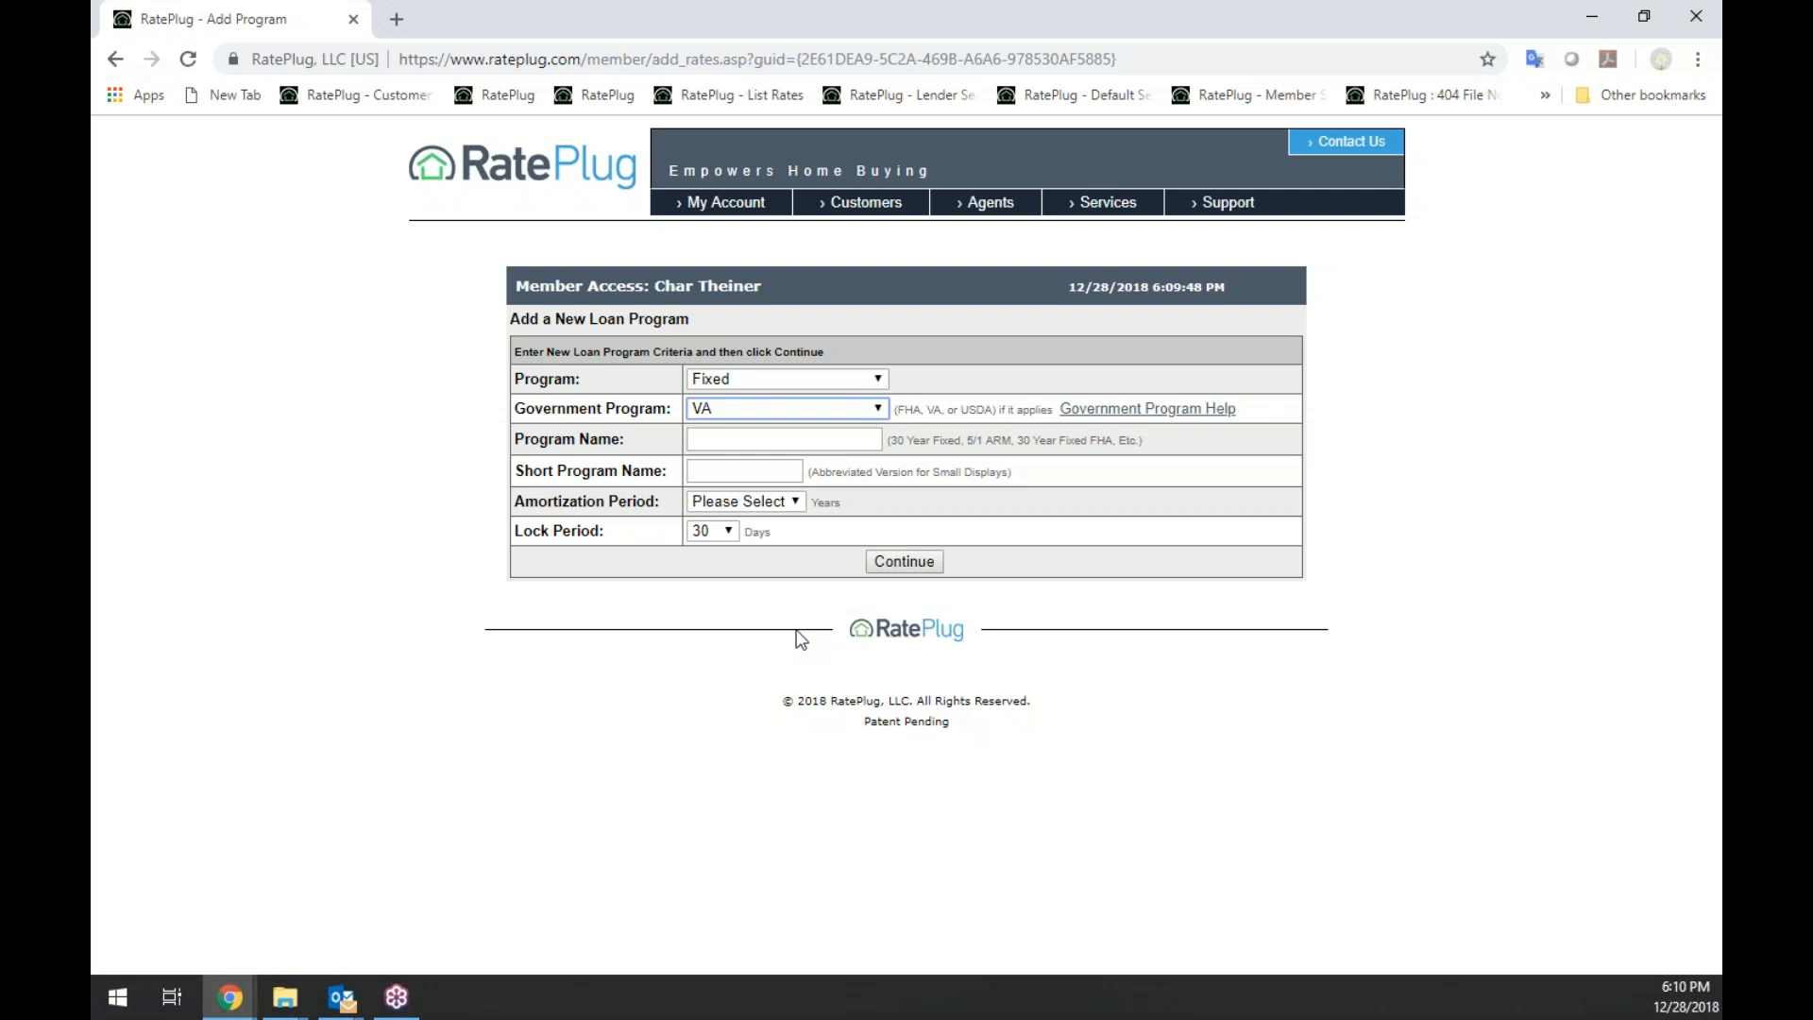
Name the new program "VA 30 yr fixed" with short name "VA 30" and set its amortization period to 30 years
{"action": "left_click", "coordinate": [736, 443]}
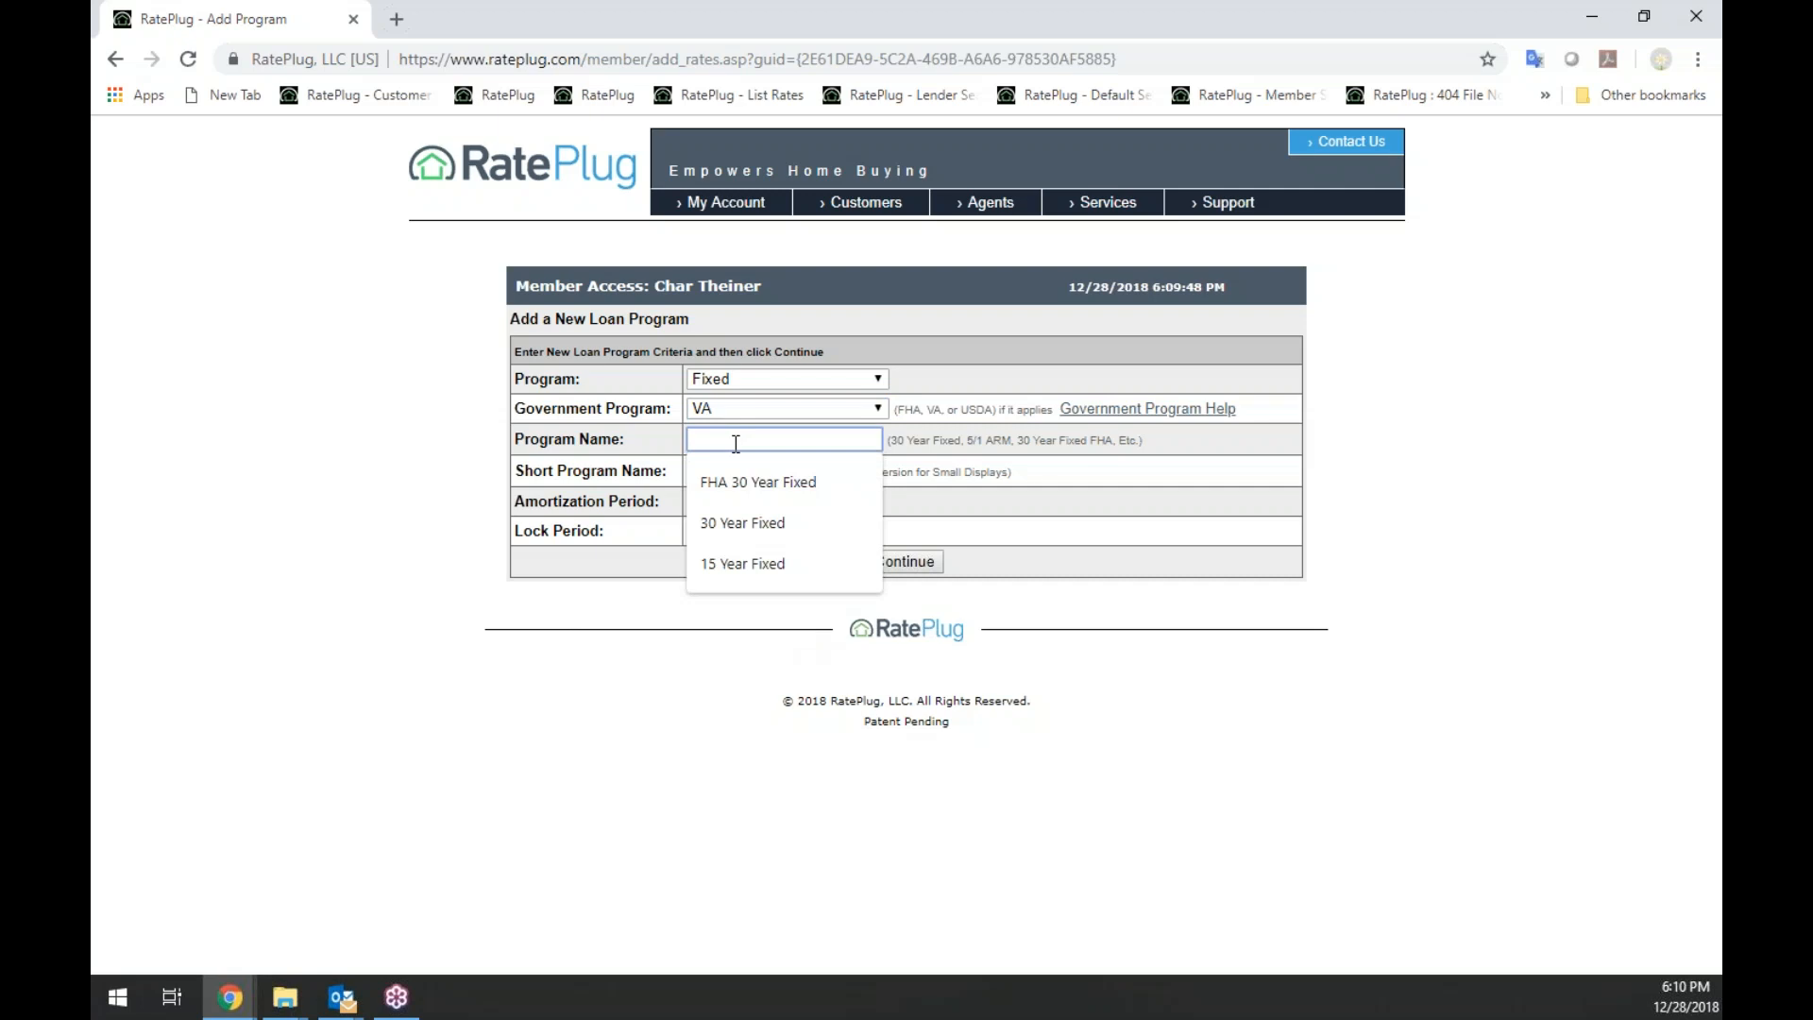
{"action": "type", "text": "VA"}
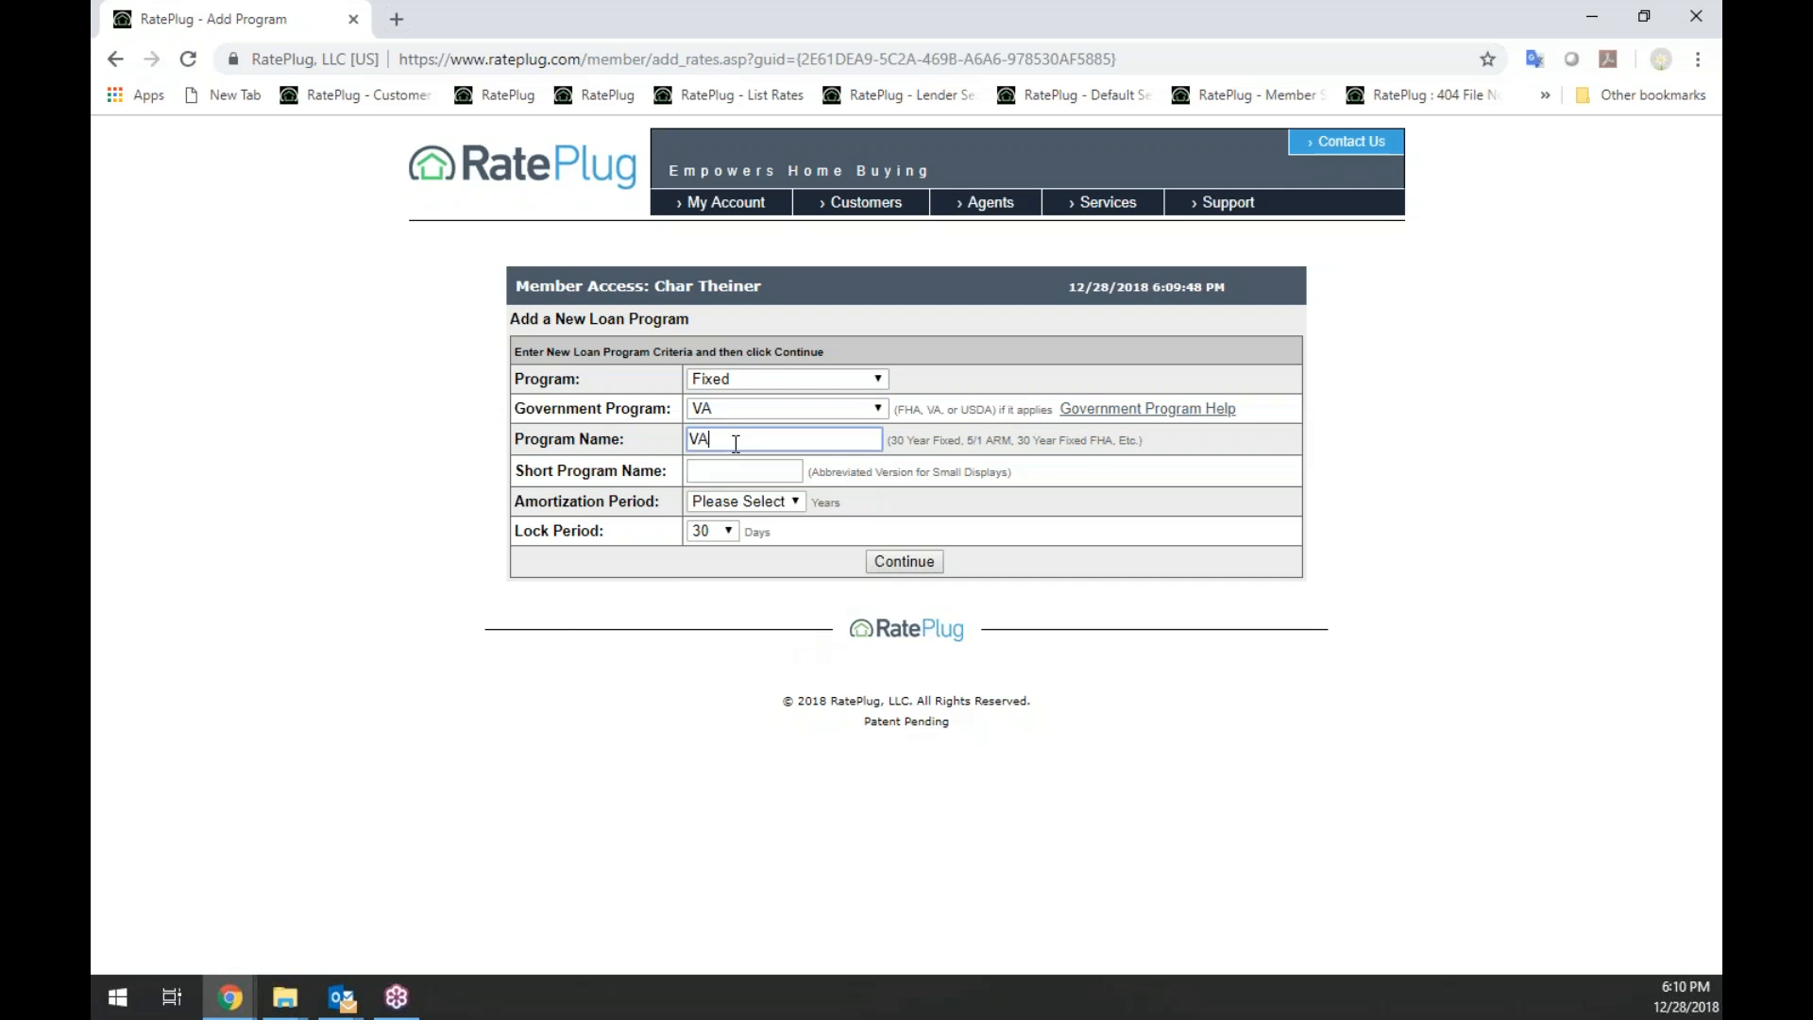
{"action": "type", "text": " 30 yr fixed"}
{"action": "key", "text": "Tab"}
{"action": "type", "text": "VA 30"}
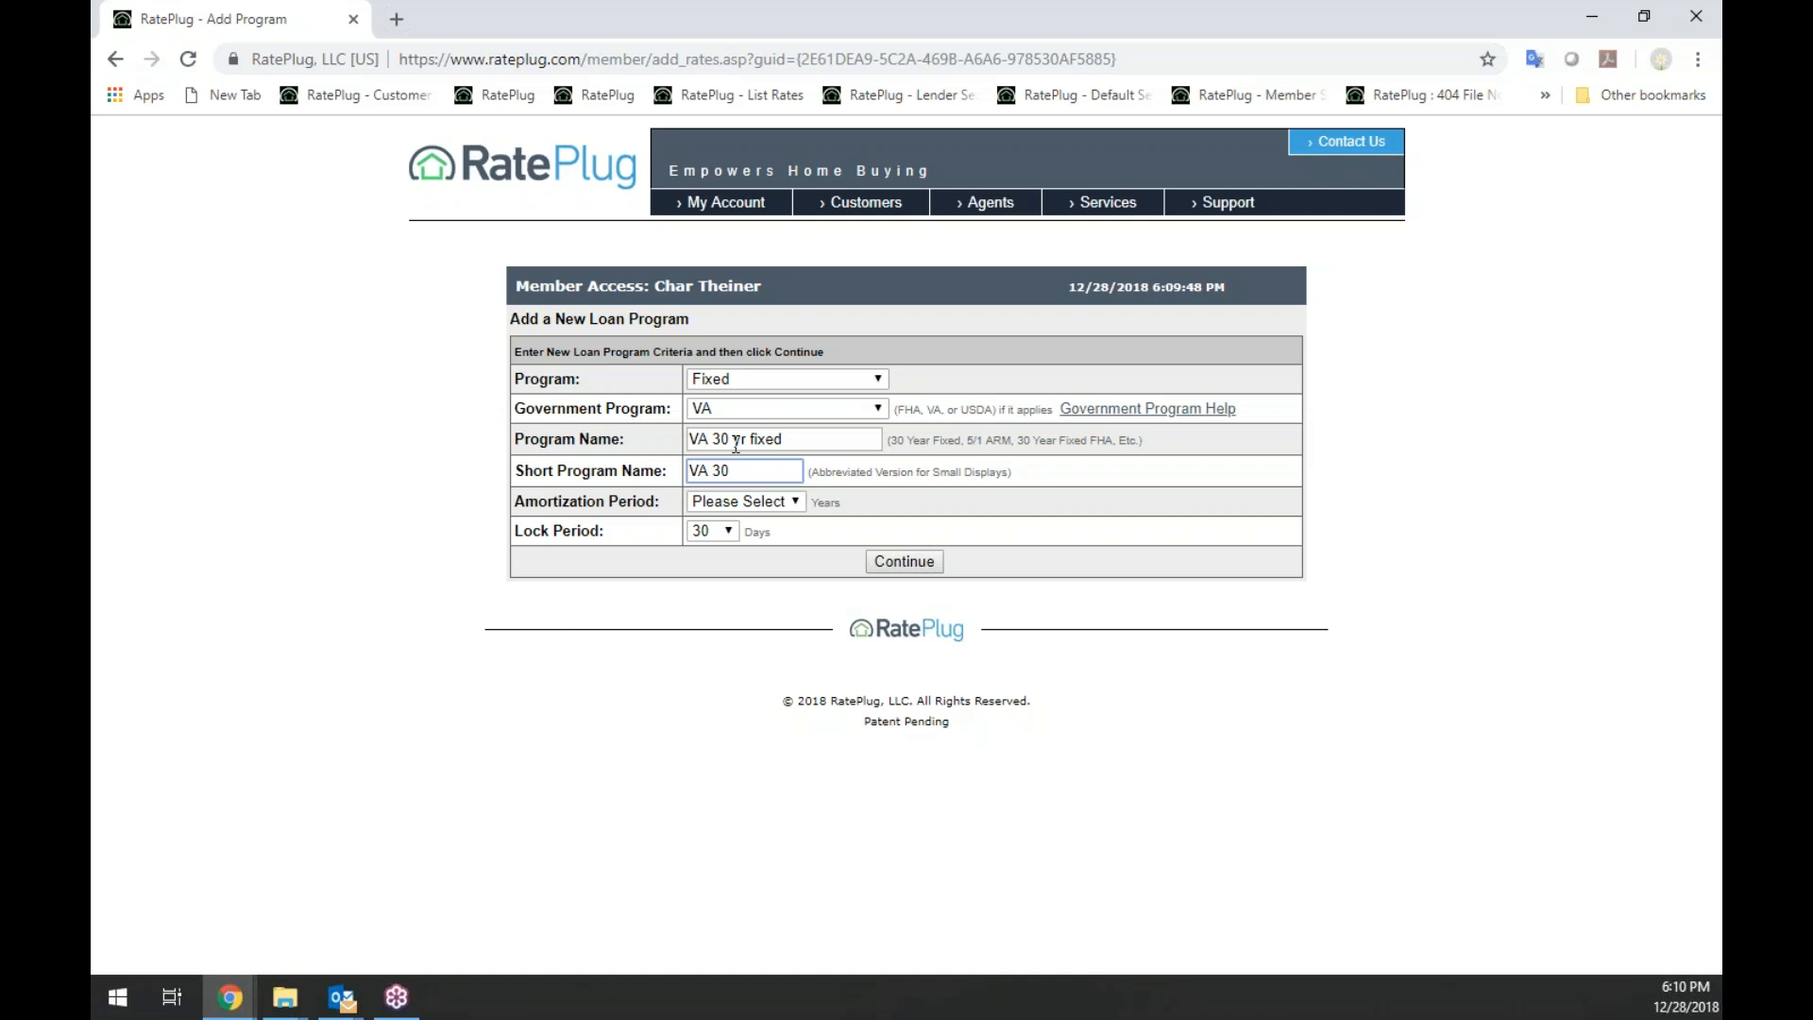
{"action": "left_click", "coordinate": [754, 504]}
{"action": "left_click", "coordinate": [758, 564]}
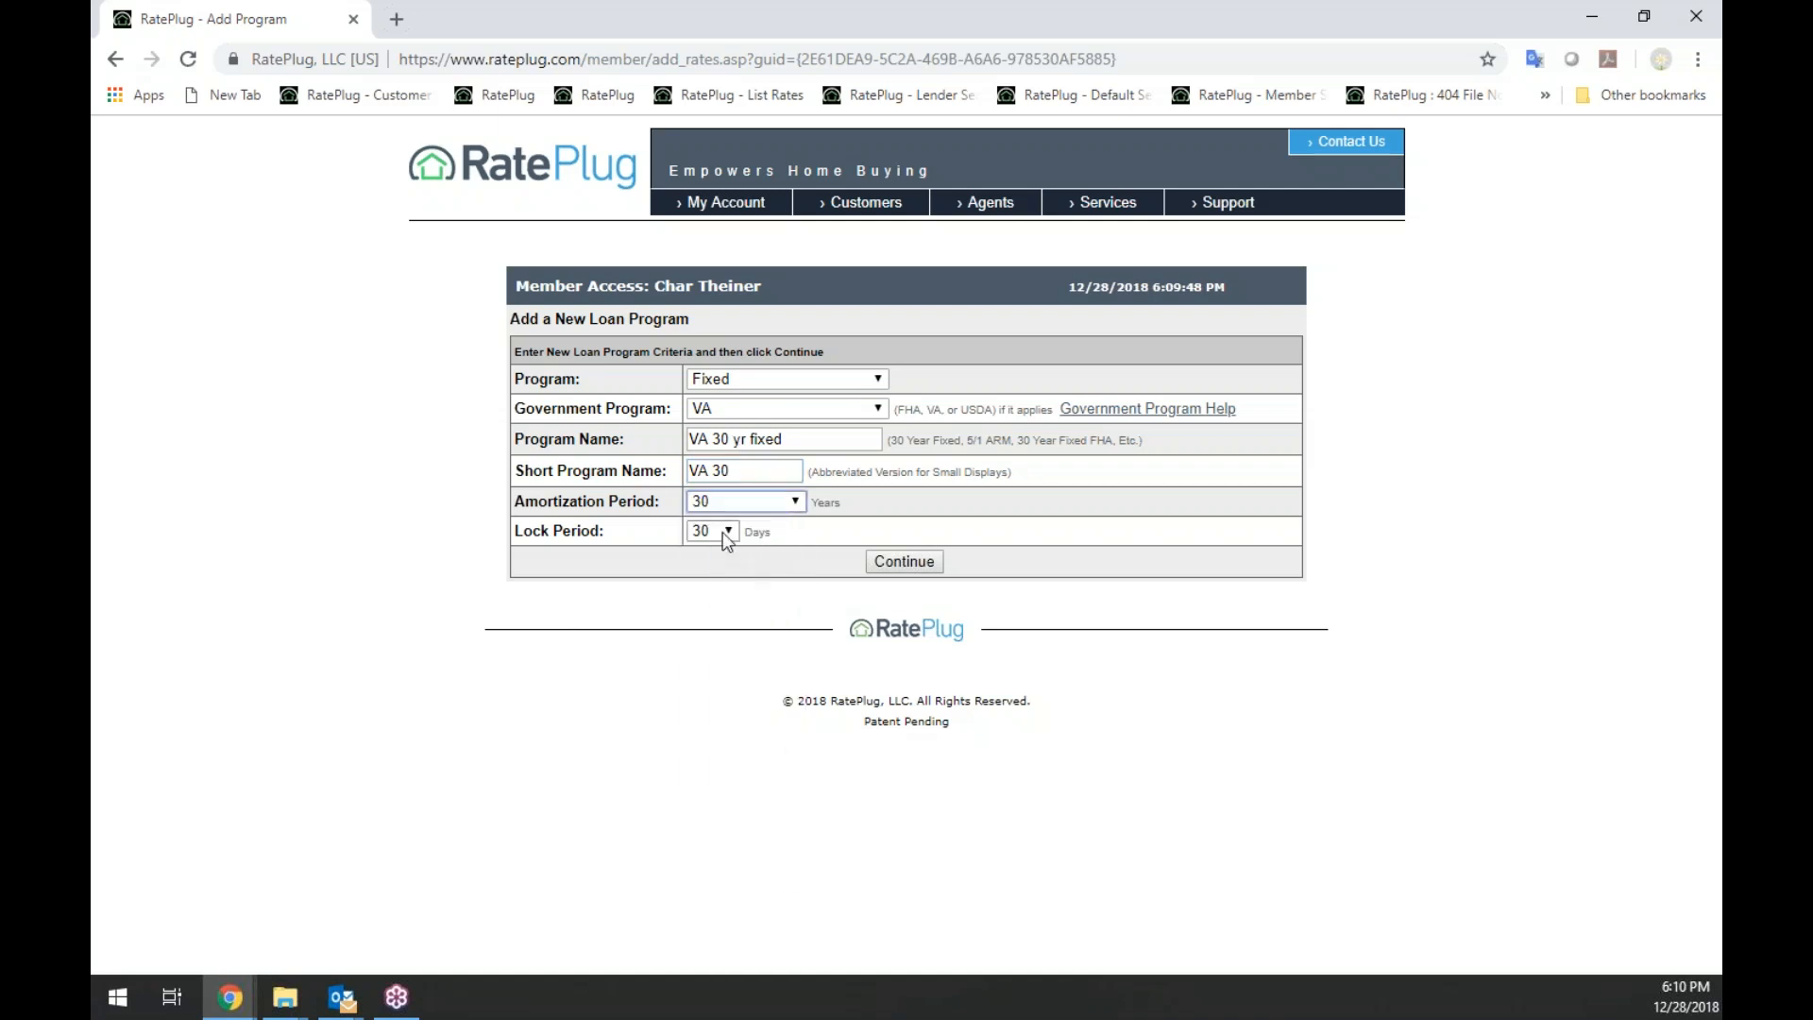
Continue to the rates of the VA 30 yr fixed program, set the current rate to 5 for all four loan amounts and save
{"action": "left_click", "coordinate": [914, 563]}
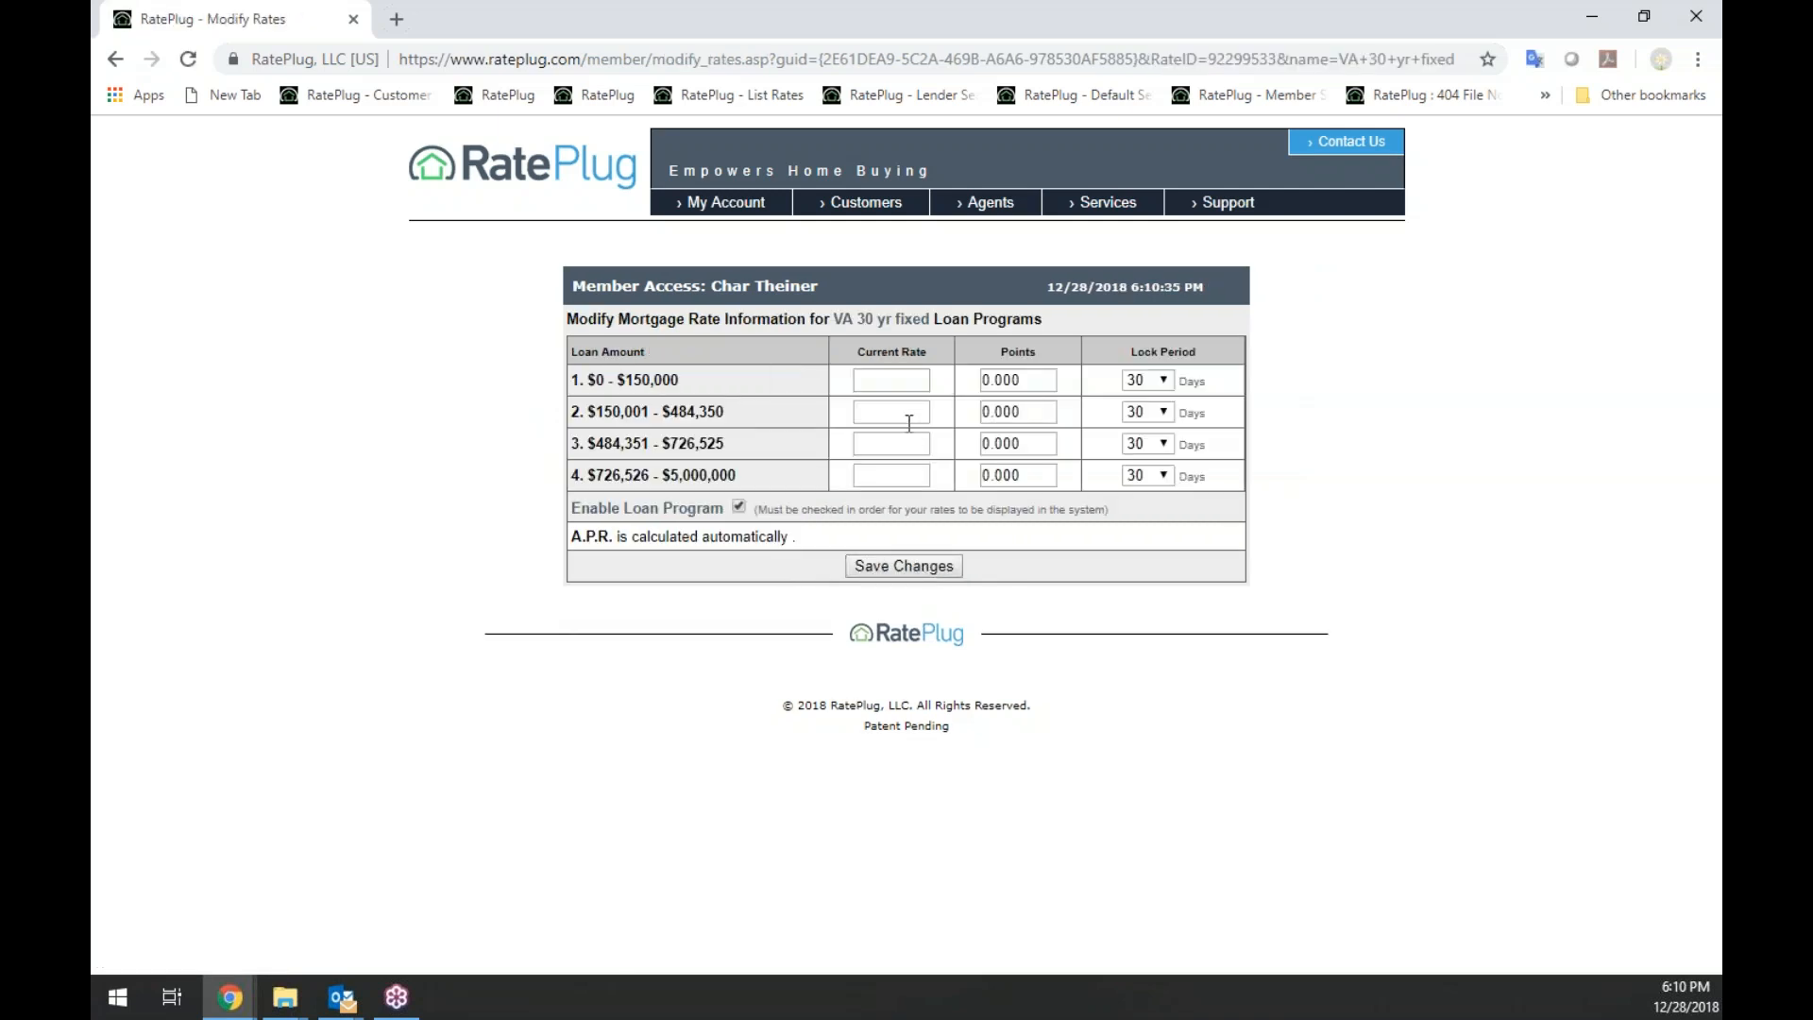
{"action": "left_click", "coordinate": [897, 381]}
{"action": "type", "text": "5"}
{"action": "left_click", "coordinate": [893, 413]}
{"action": "type", "text": "5"}
{"action": "left_click", "coordinate": [893, 442]}
{"action": "type", "text": "5"}
{"action": "left_click", "coordinate": [891, 475]}
{"action": "type", "text": "5"}
{"action": "left_click_drag", "start_coordinate": [596, 512], "coordinate": [725, 511]}
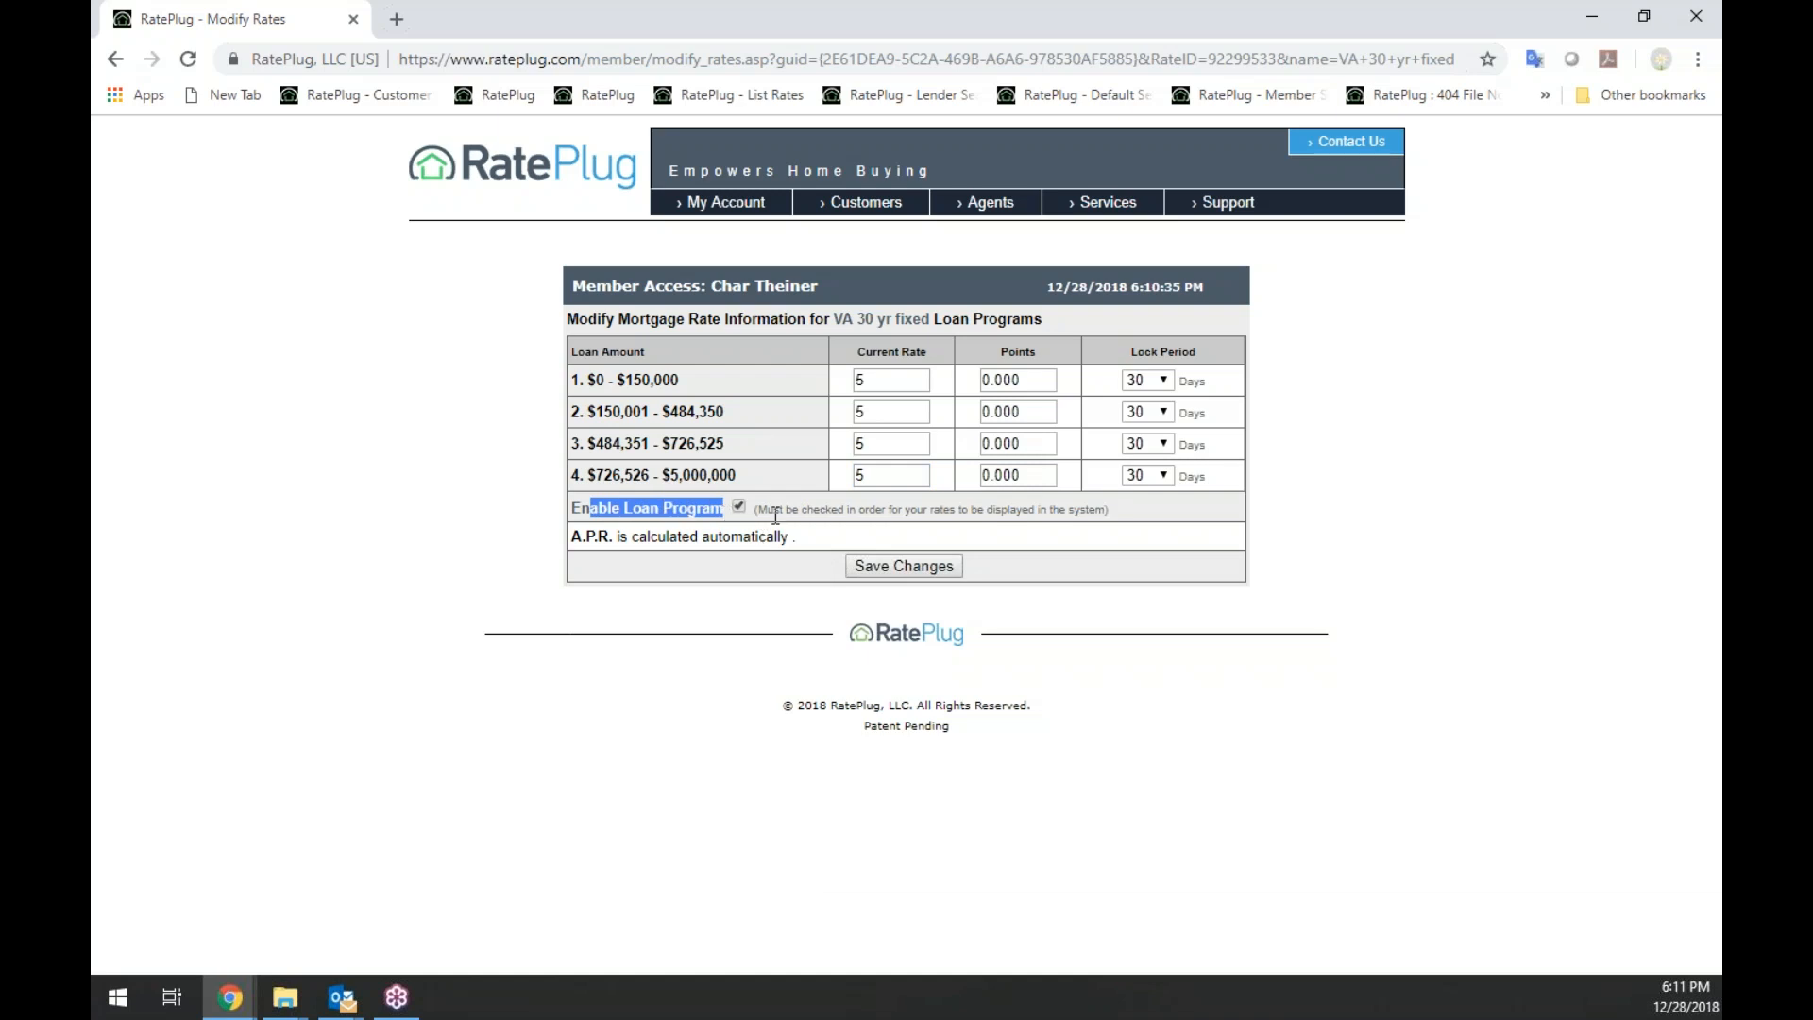
{"action": "left_click", "coordinate": [882, 567]}
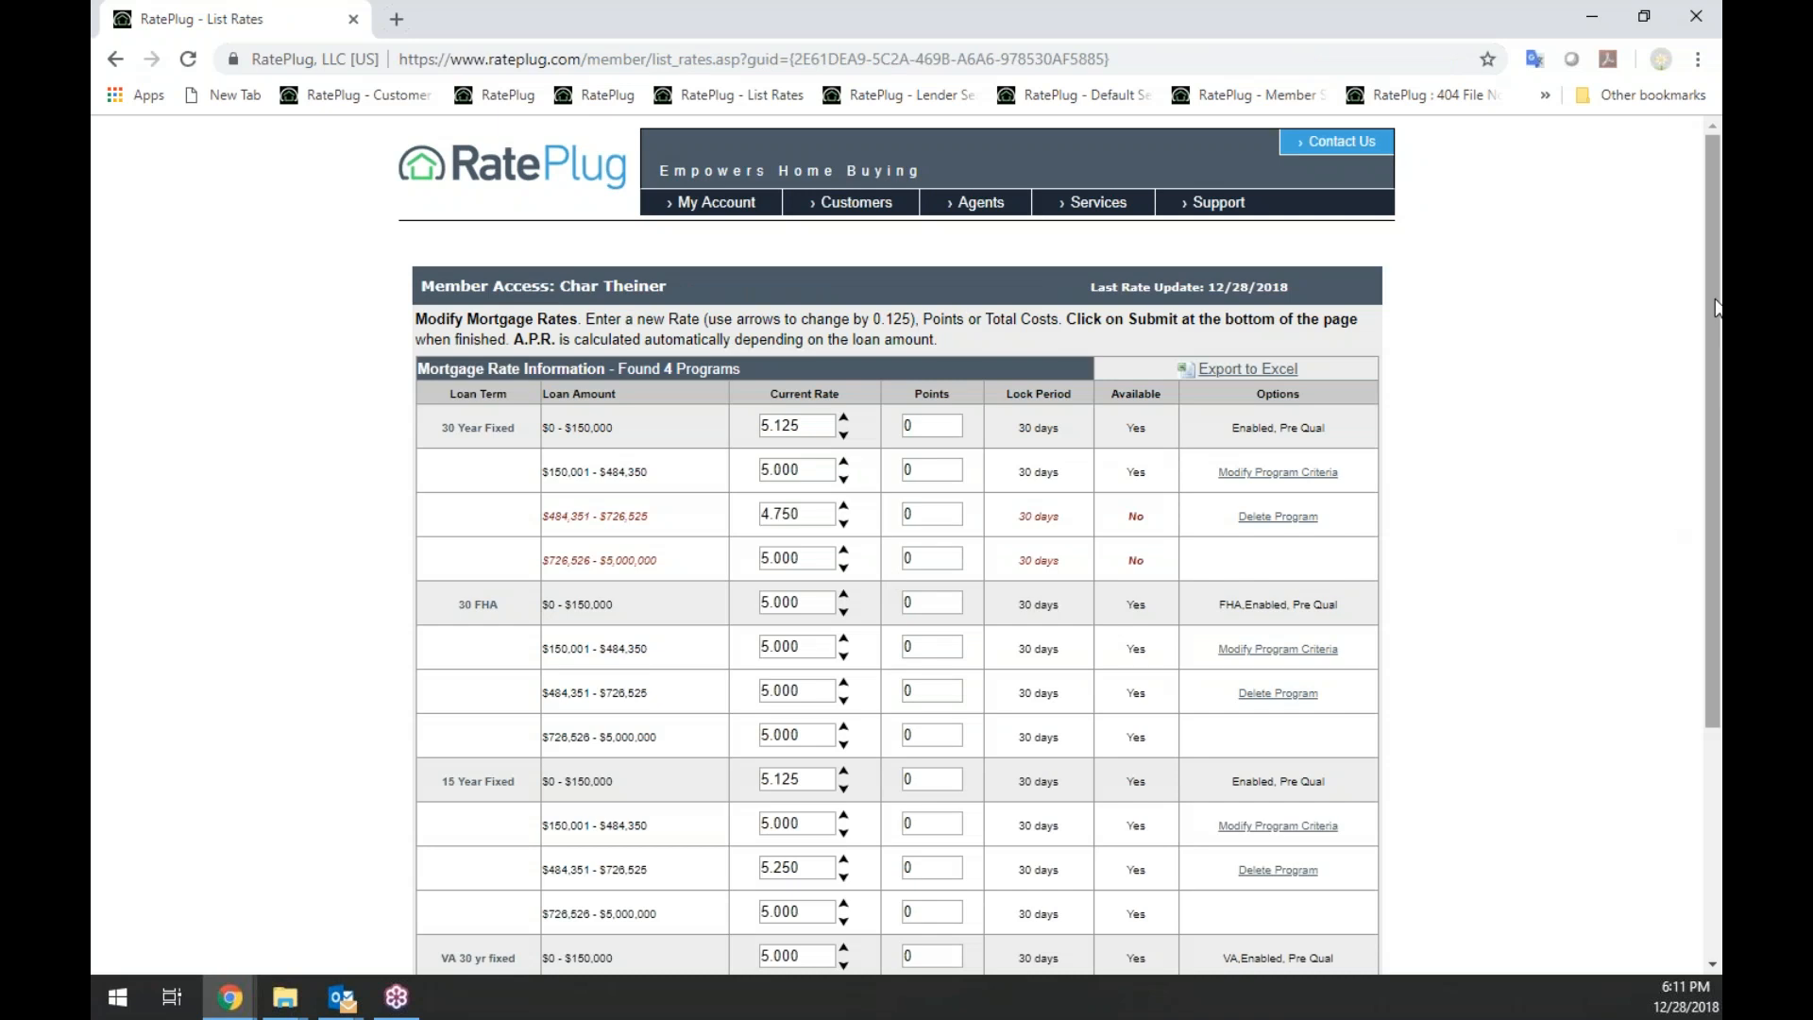
Review the mortgage rate list, including the new VA 30 yr fixed program and the availability of each loan amount
{"action": "left_click_drag", "start_coordinate": [1717, 311], "coordinate": [1717, 468]}
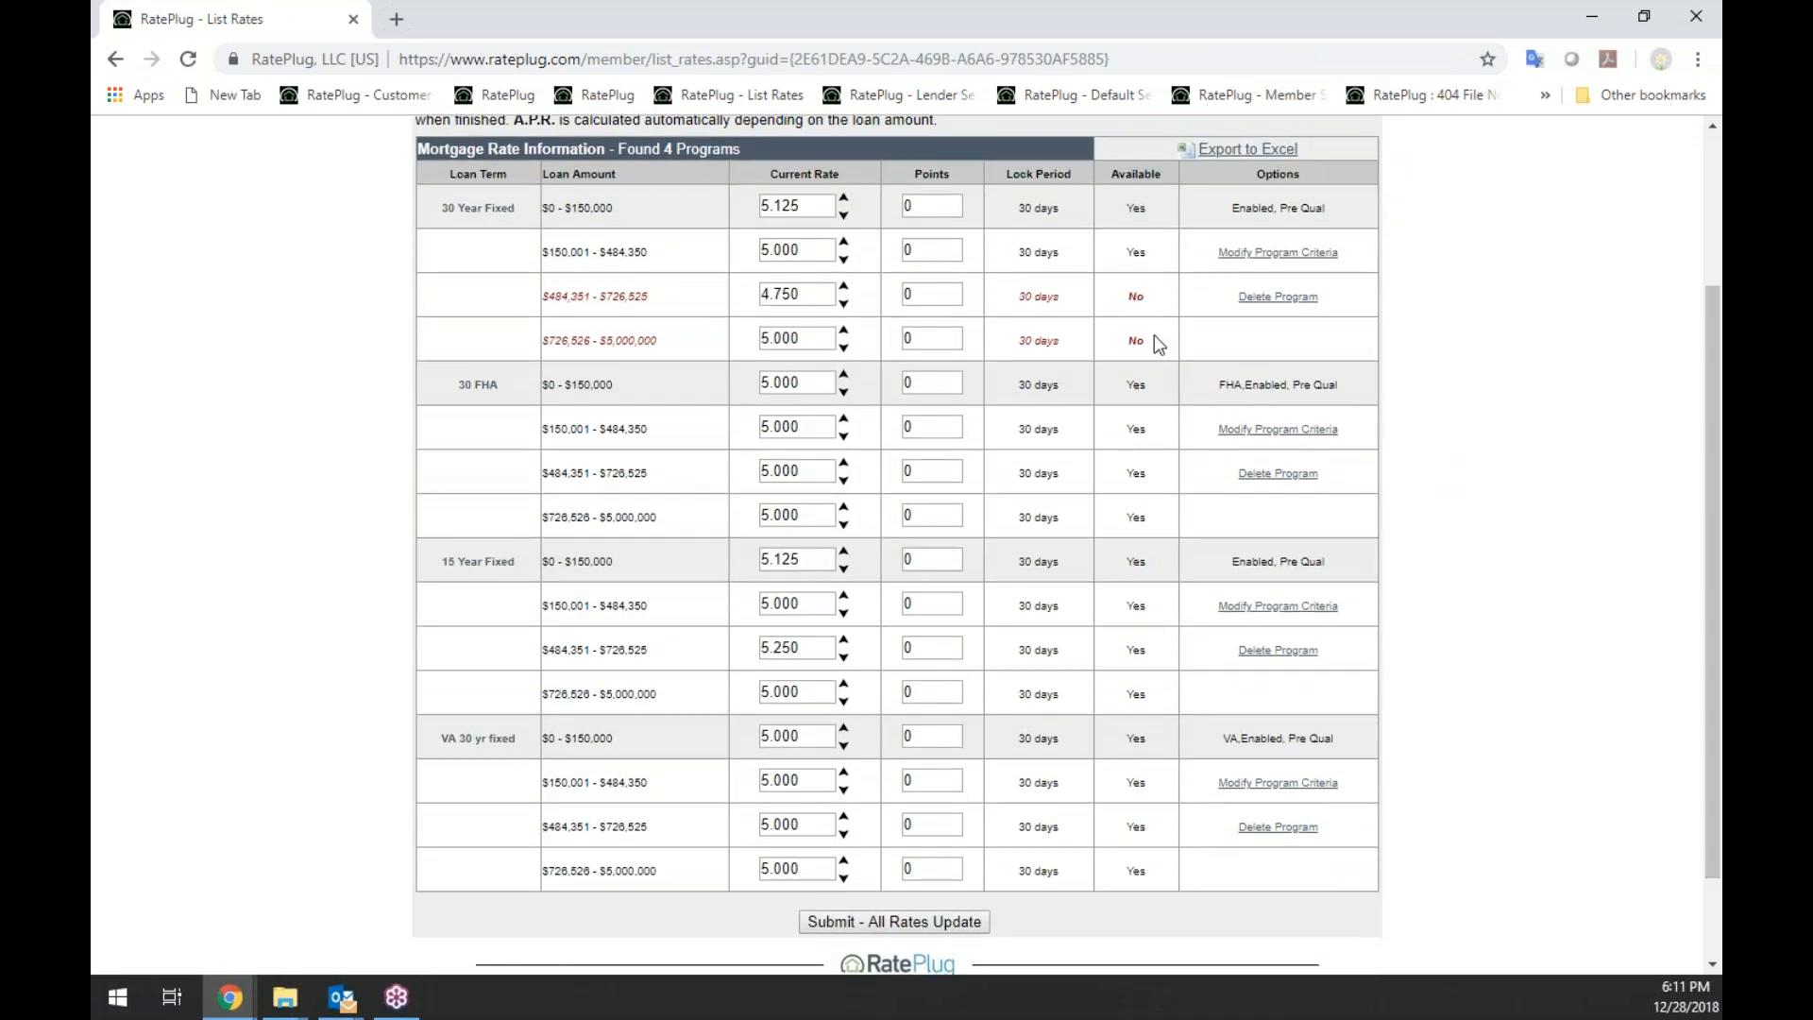
{"action": "left_click_drag", "start_coordinate": [1717, 576], "coordinate": [1699, 480]}
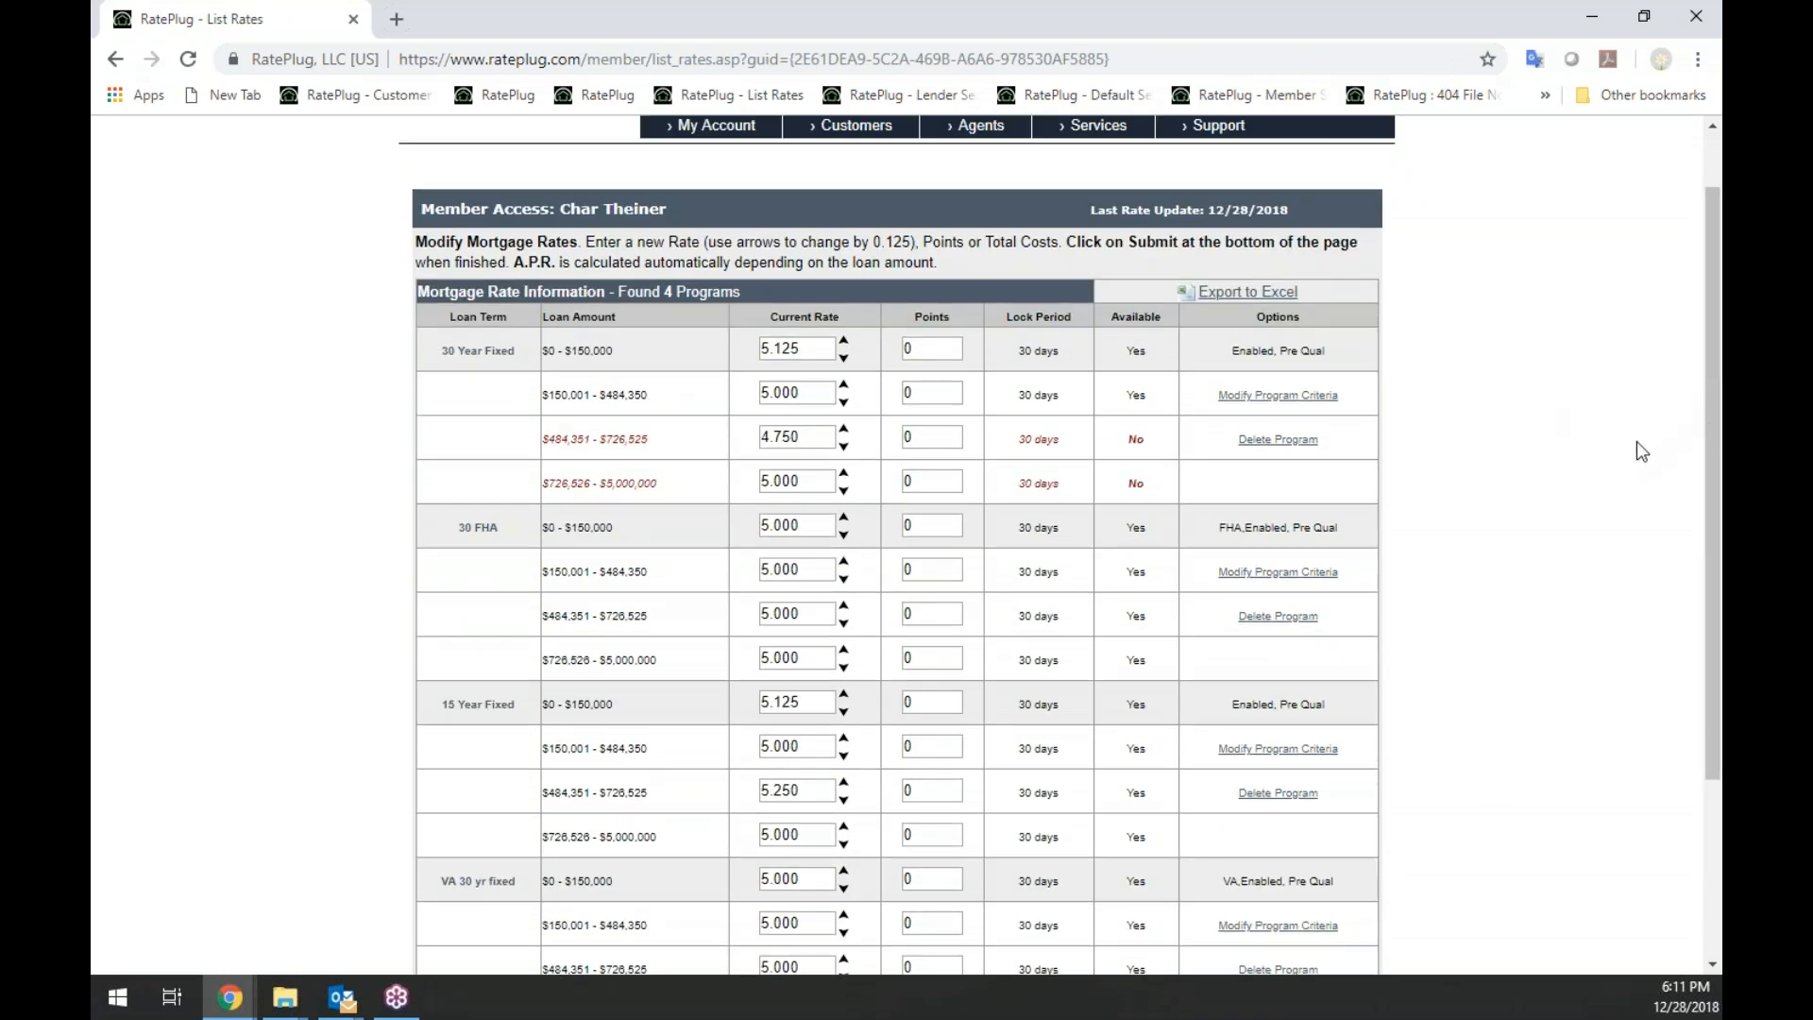
{"action": "scroll", "coordinate": [1710, 389], "scroll_direction": "up", "scroll_amount": 1}
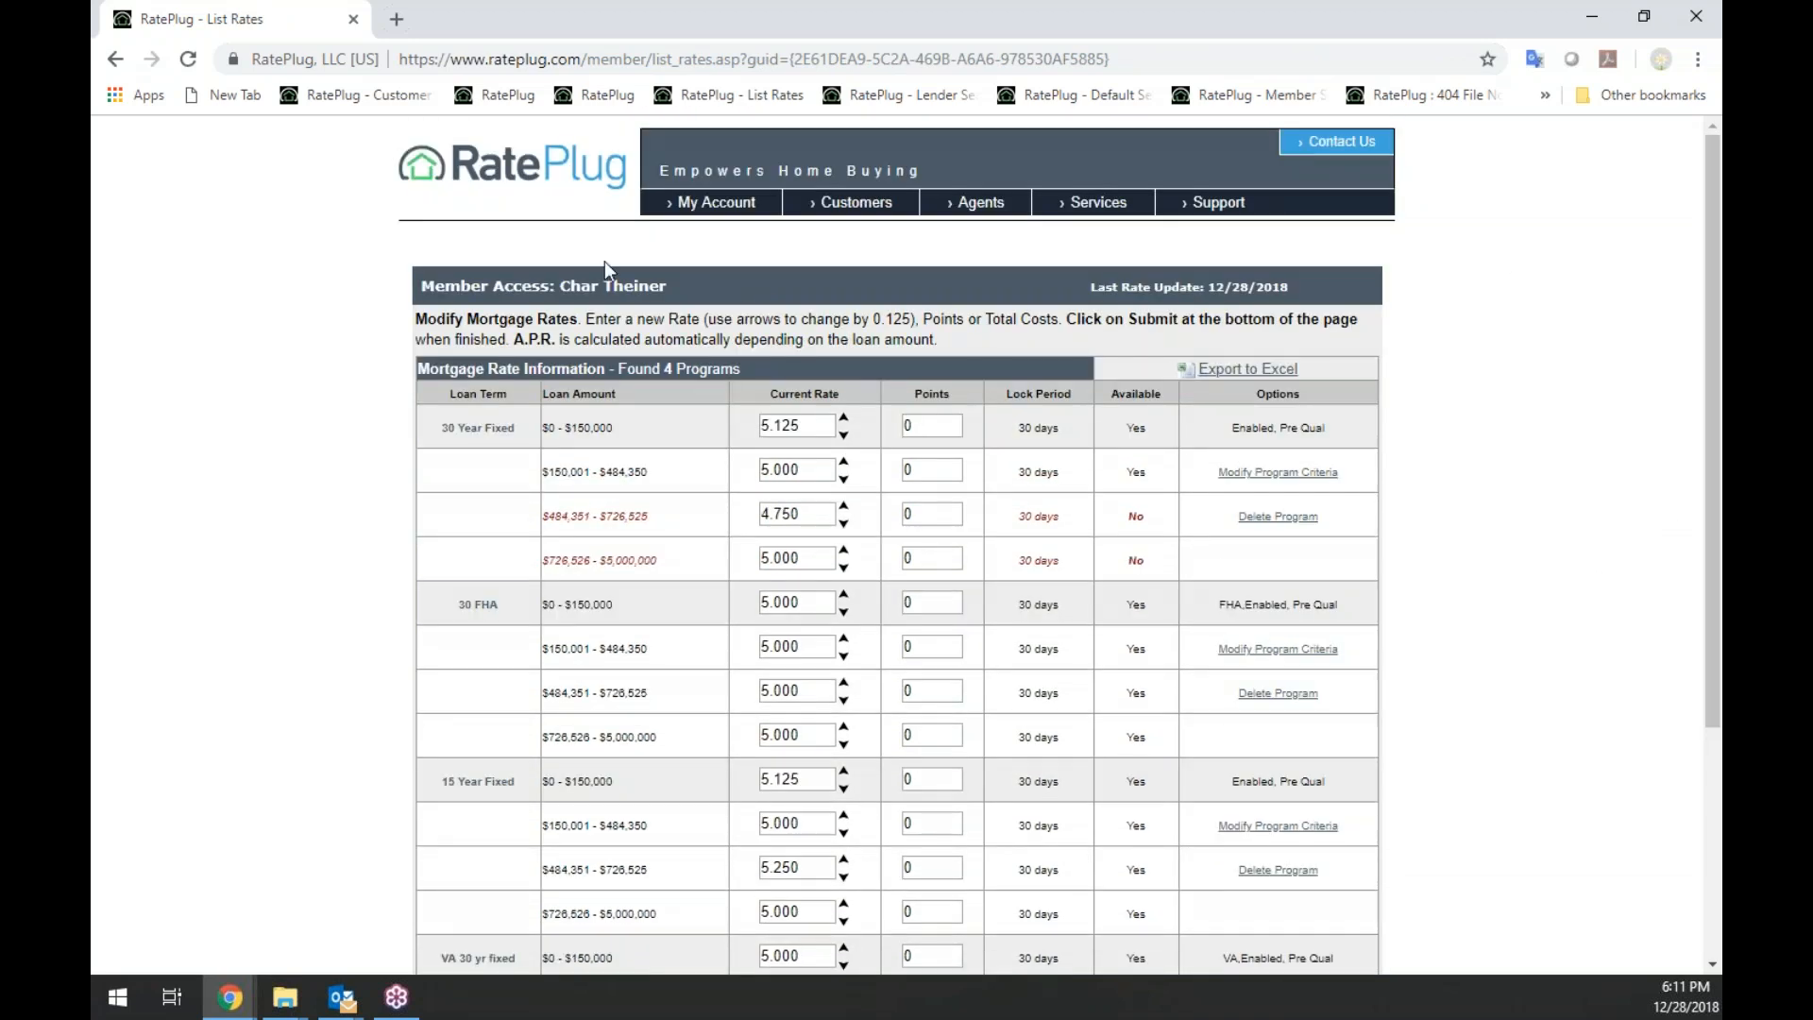
Return to the main page and open the default settings for pre-approval/qualification and APR
{"action": "left_click", "coordinate": [517, 181]}
{"action": "left_click_drag", "start_coordinate": [614, 553], "coordinate": [472, 552]}
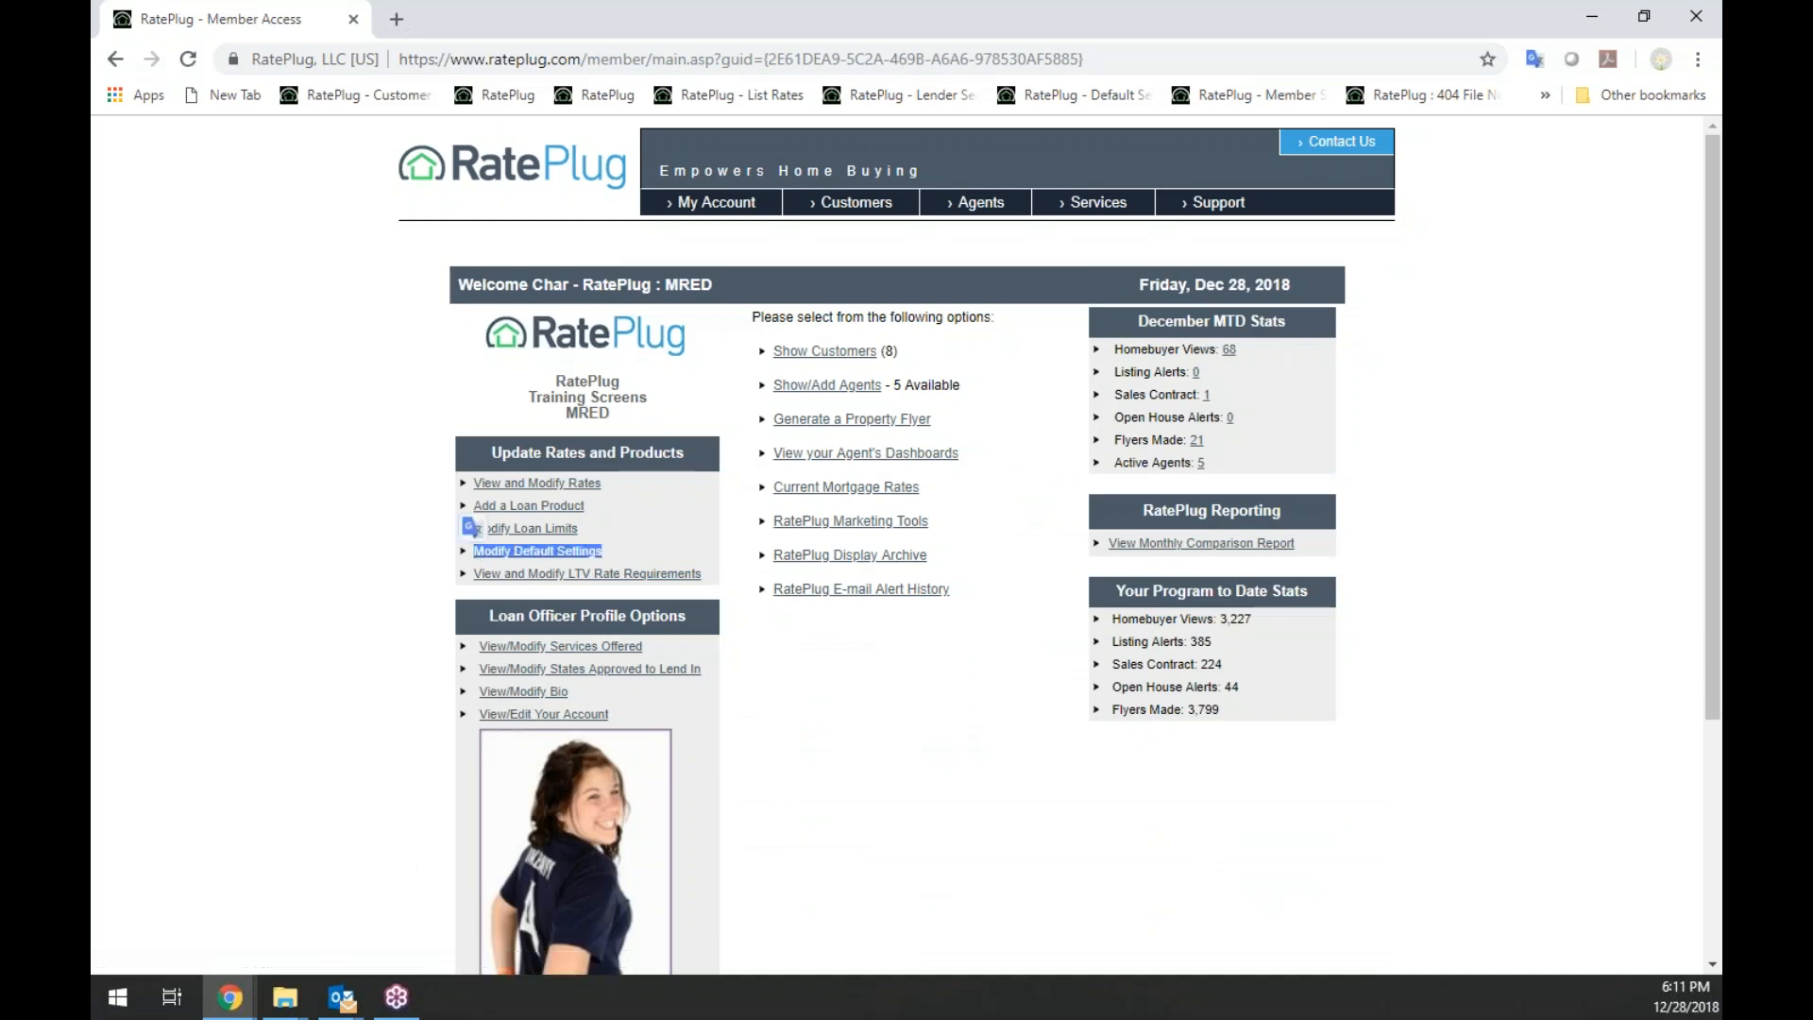
{"action": "left_click", "coordinate": [531, 547]}
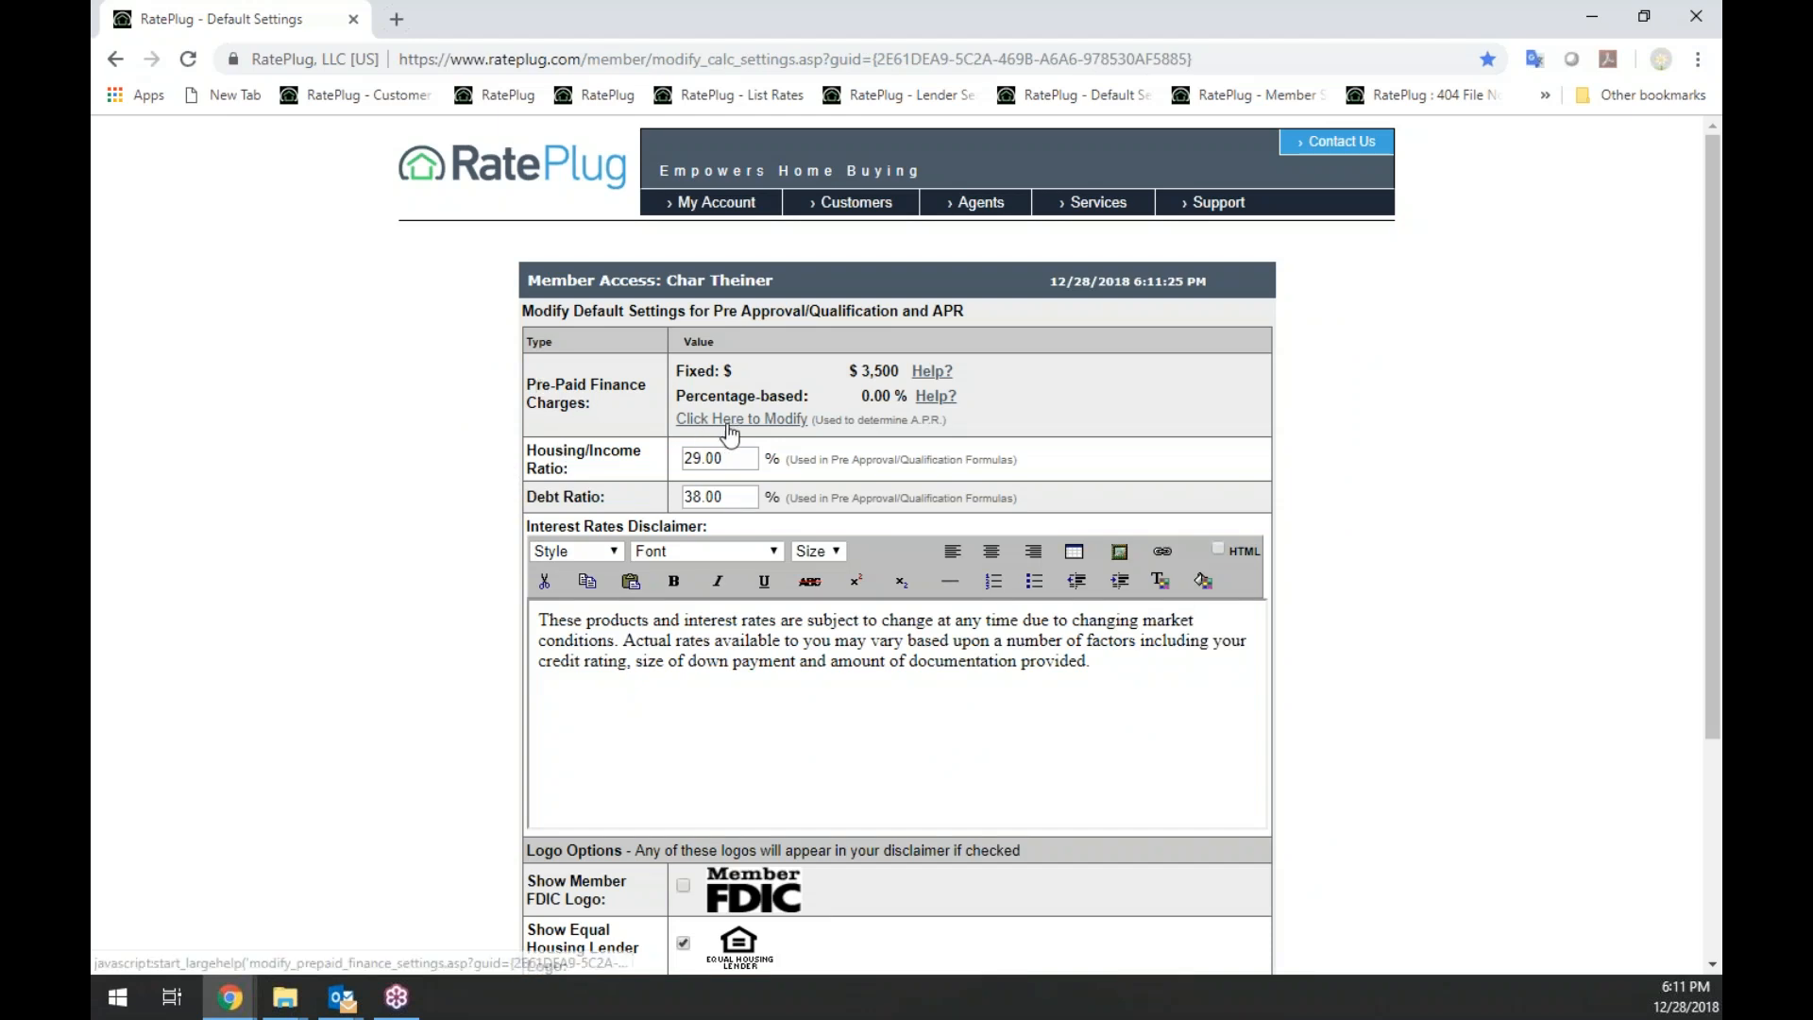
Open the pre-paid finance charge settings, review the fee items, save them and continue back to the default settings
{"action": "left_click", "coordinate": [728, 424]}
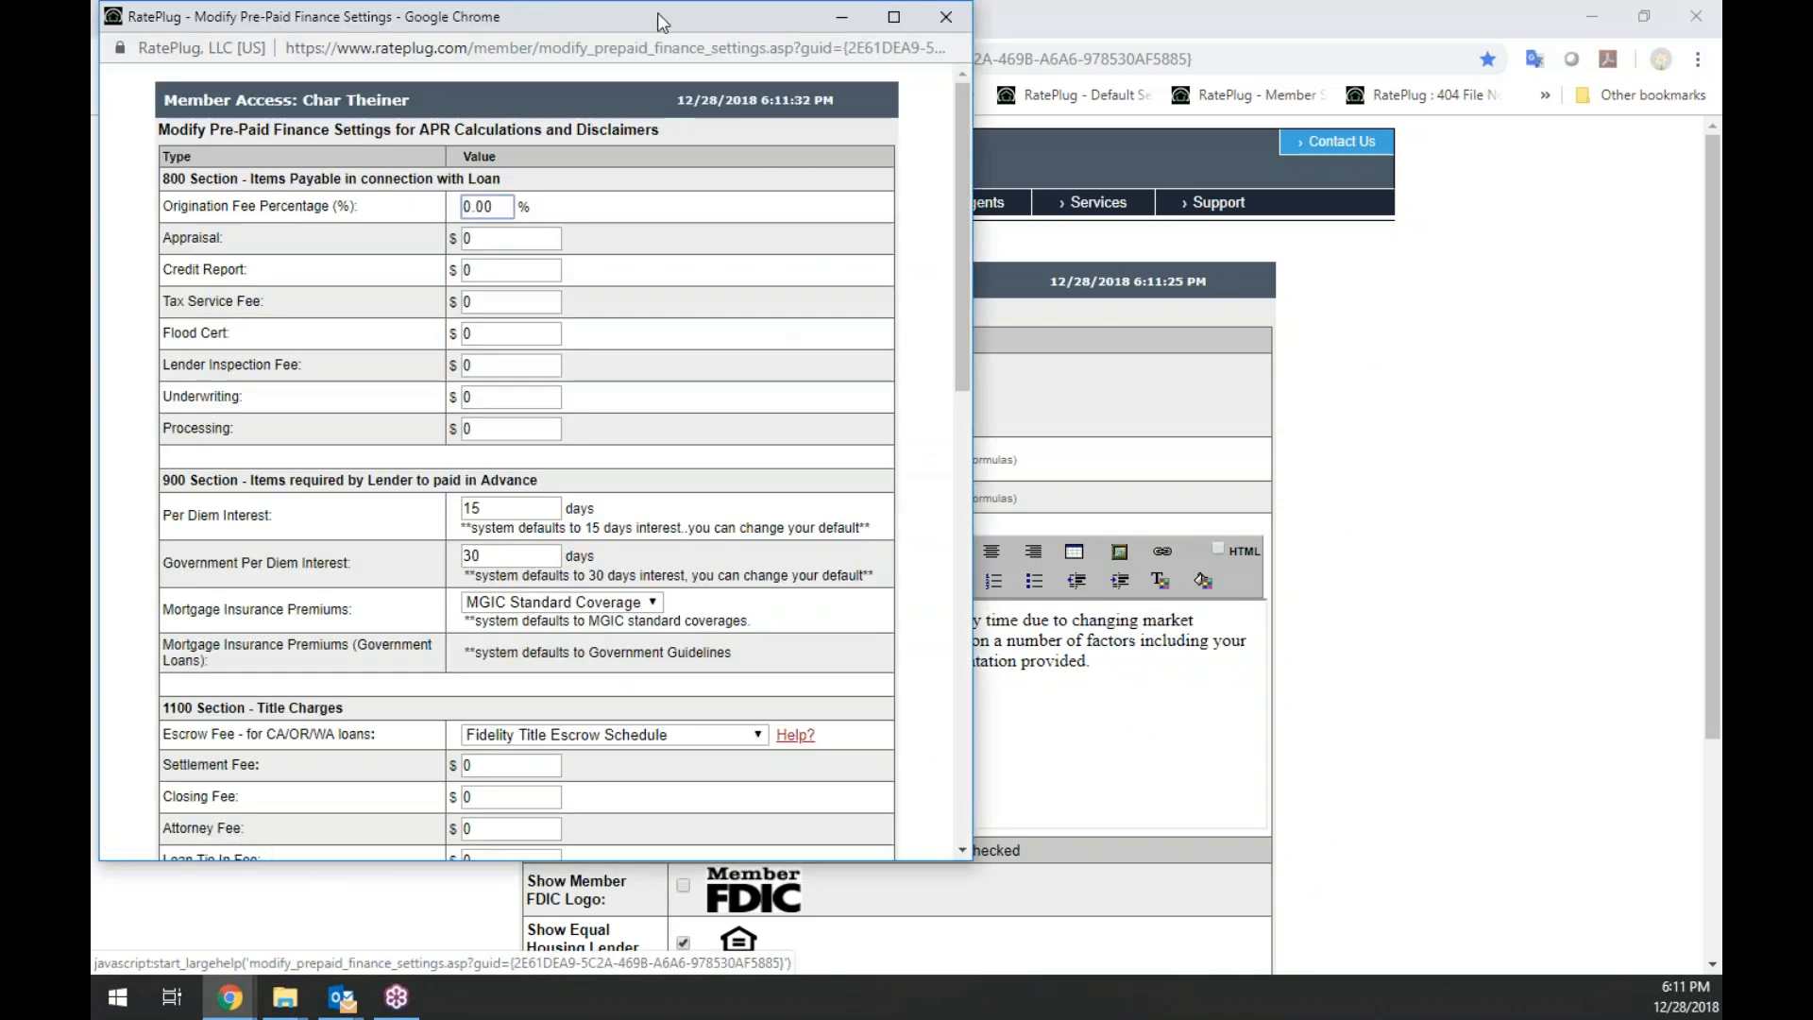
{"action": "left_click_drag", "start_coordinate": [668, 24], "coordinate": [755, 38]}
{"action": "left_click_drag", "start_coordinate": [887, 43], "coordinate": [989, 60]}
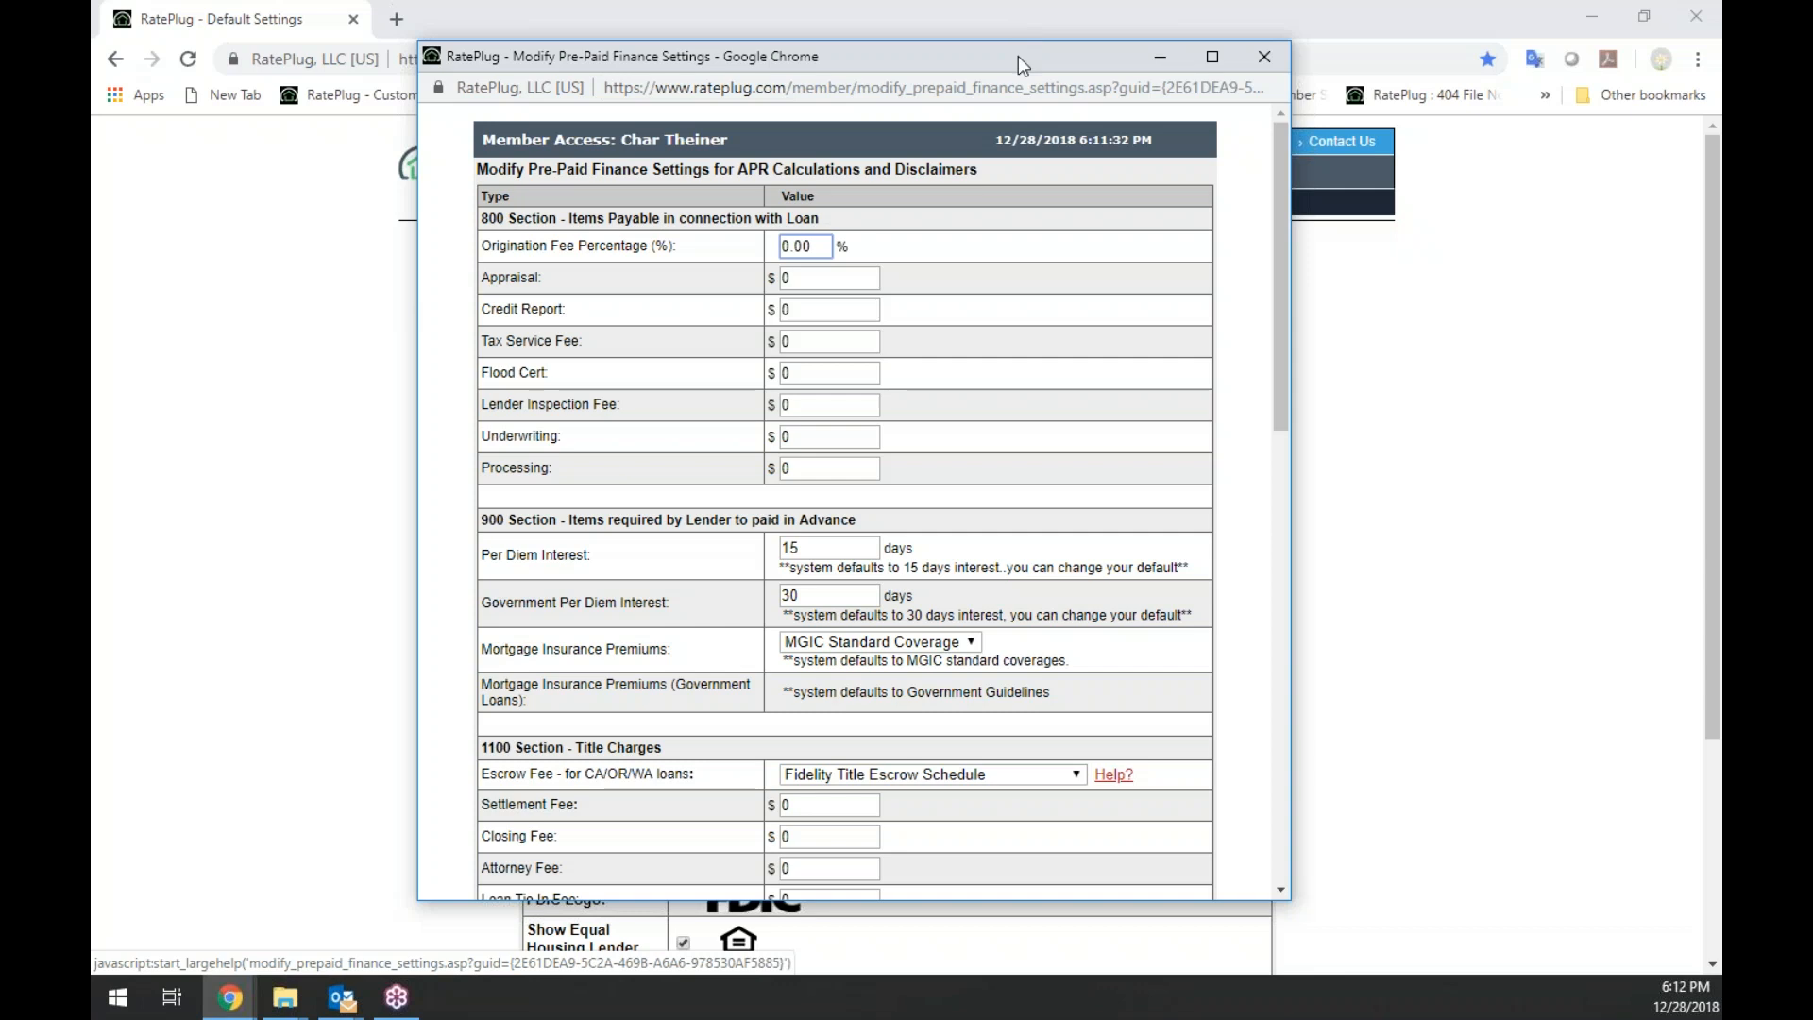
{"action": "left_click_drag", "start_coordinate": [1283, 268], "coordinate": [1250, 703]}
{"action": "left_click", "coordinate": [865, 780]}
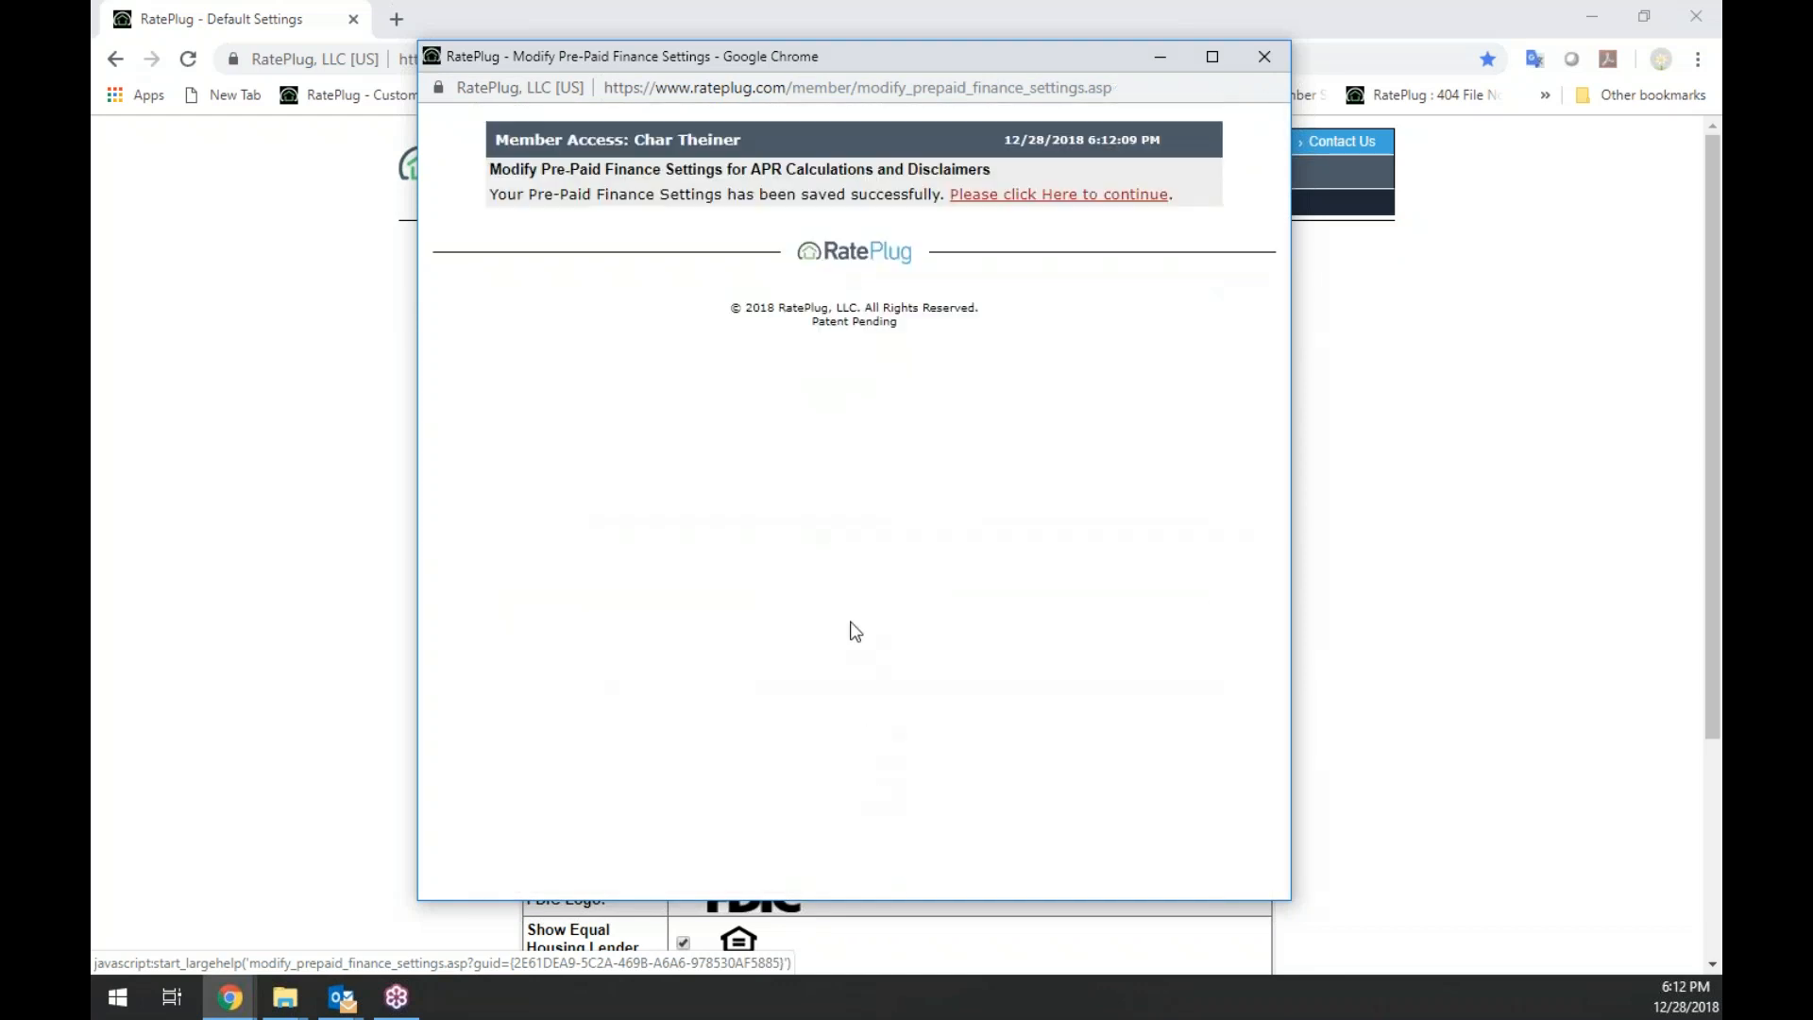
{"action": "left_click", "coordinate": [1005, 197]}
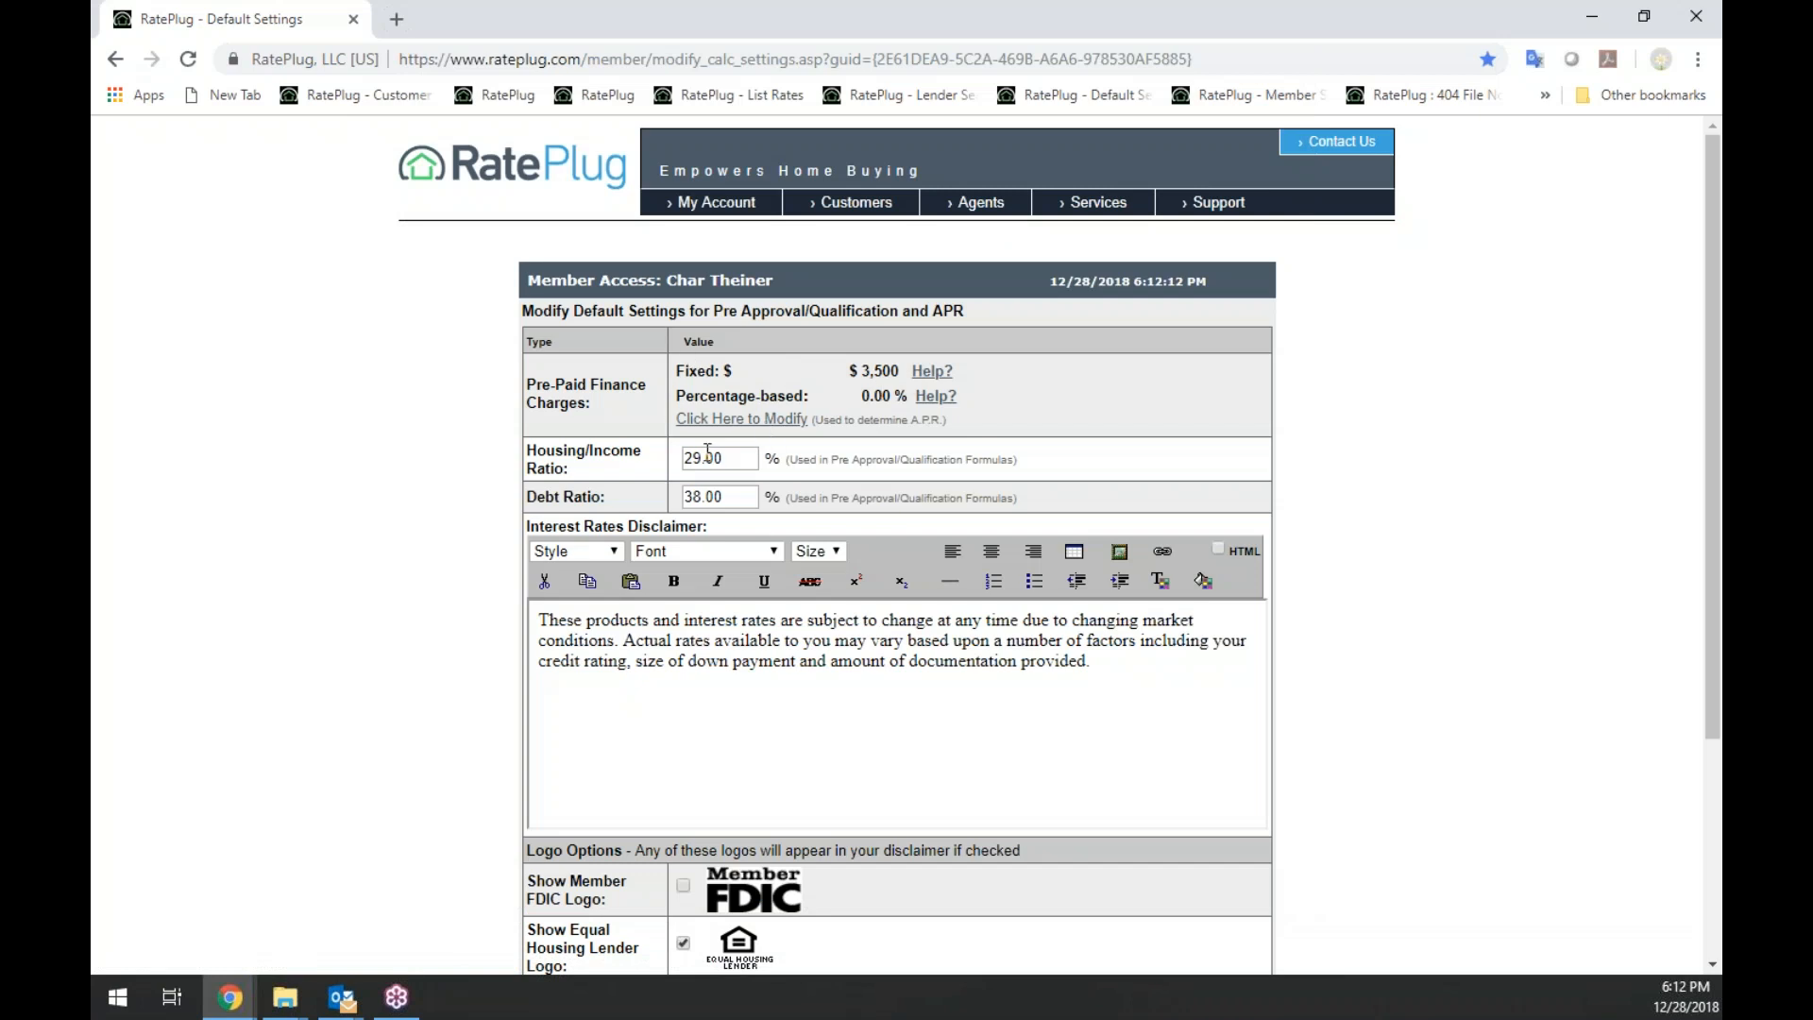
Review the interest rates disclaimer, turn off the Equal Housing Opportunity logo and save the default settings
{"action": "left_click_drag", "start_coordinate": [539, 619], "coordinate": [1176, 675]}
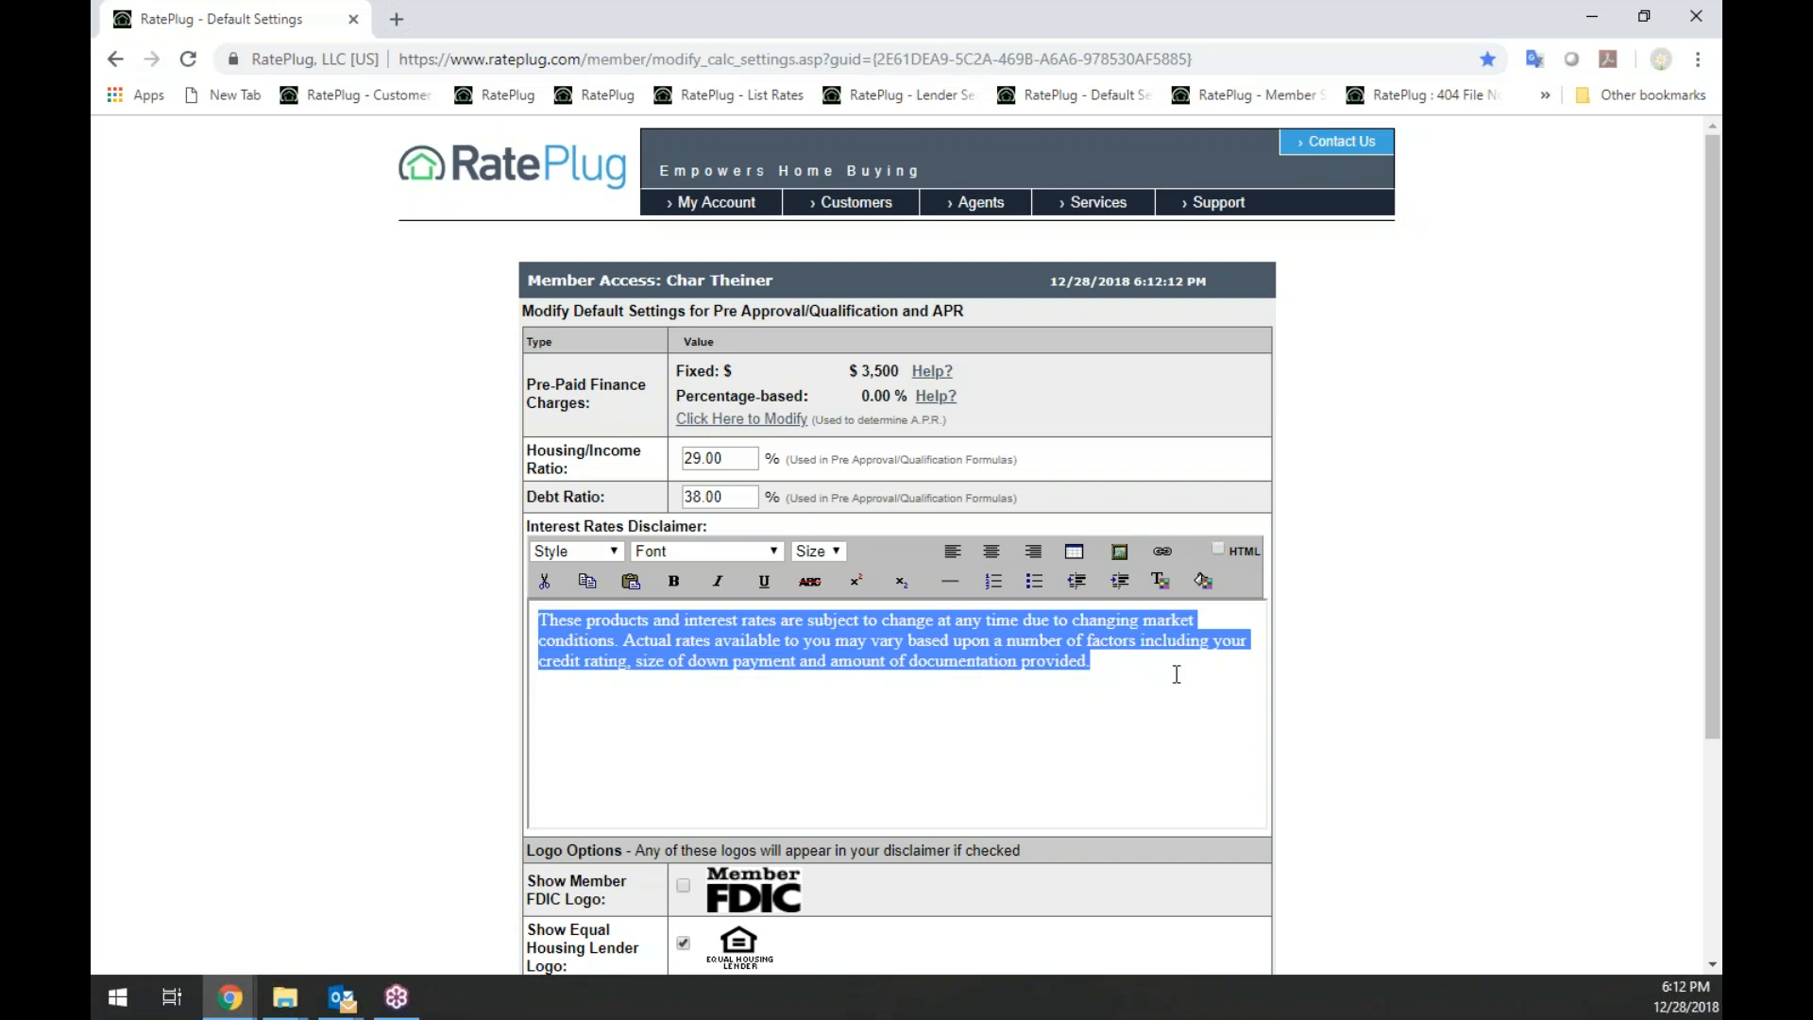
{"action": "left_click_drag", "start_coordinate": [1708, 530], "coordinate": [1685, 720]}
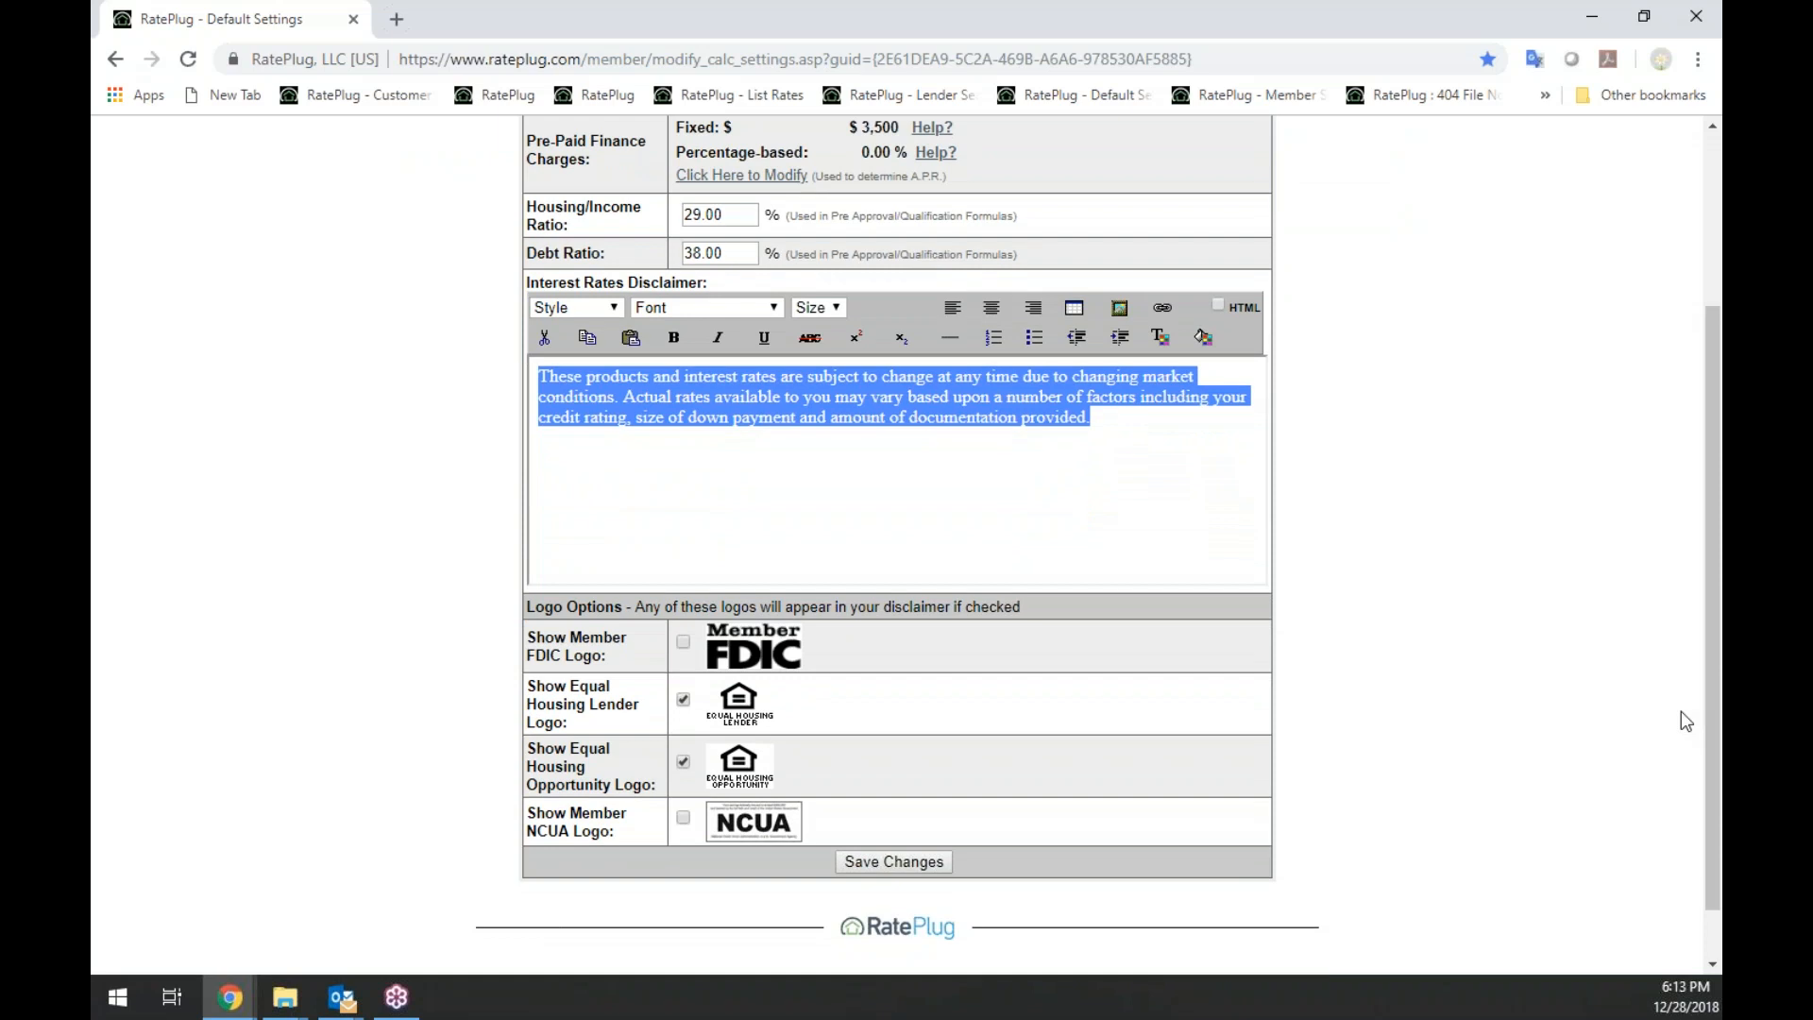
{"action": "left_click", "coordinate": [682, 763]}
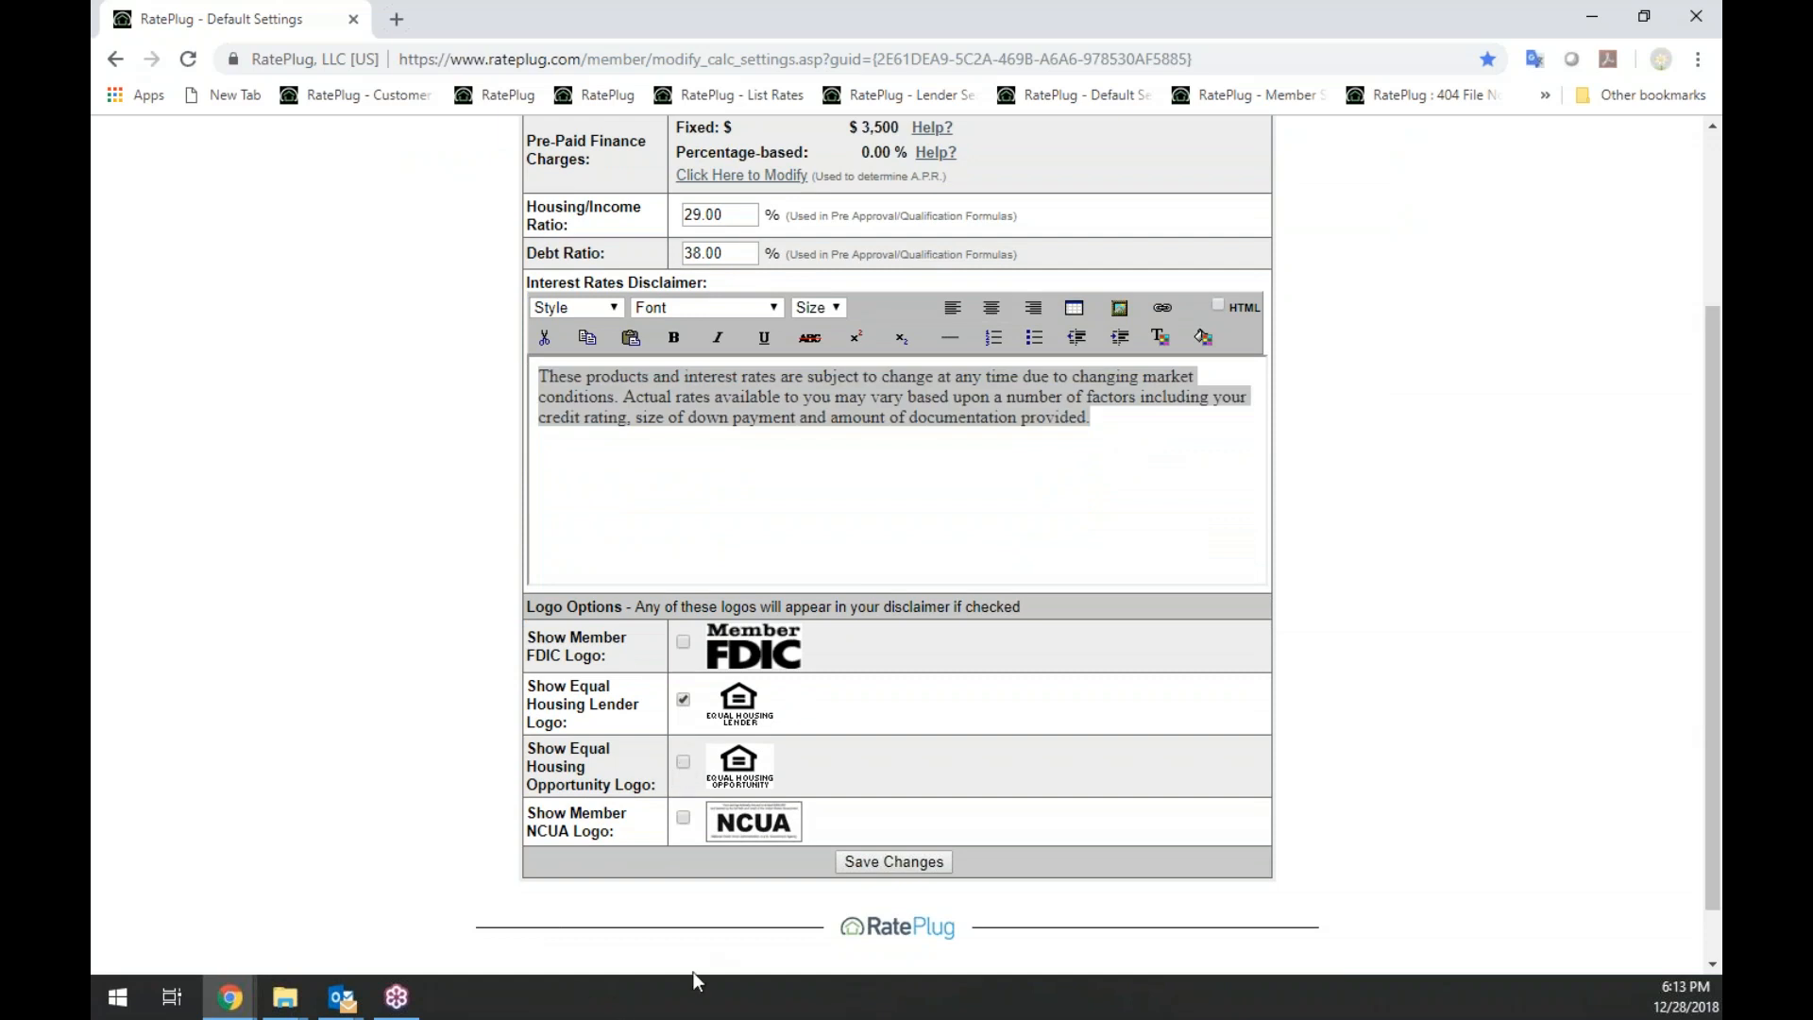
{"action": "left_click", "coordinate": [891, 861]}
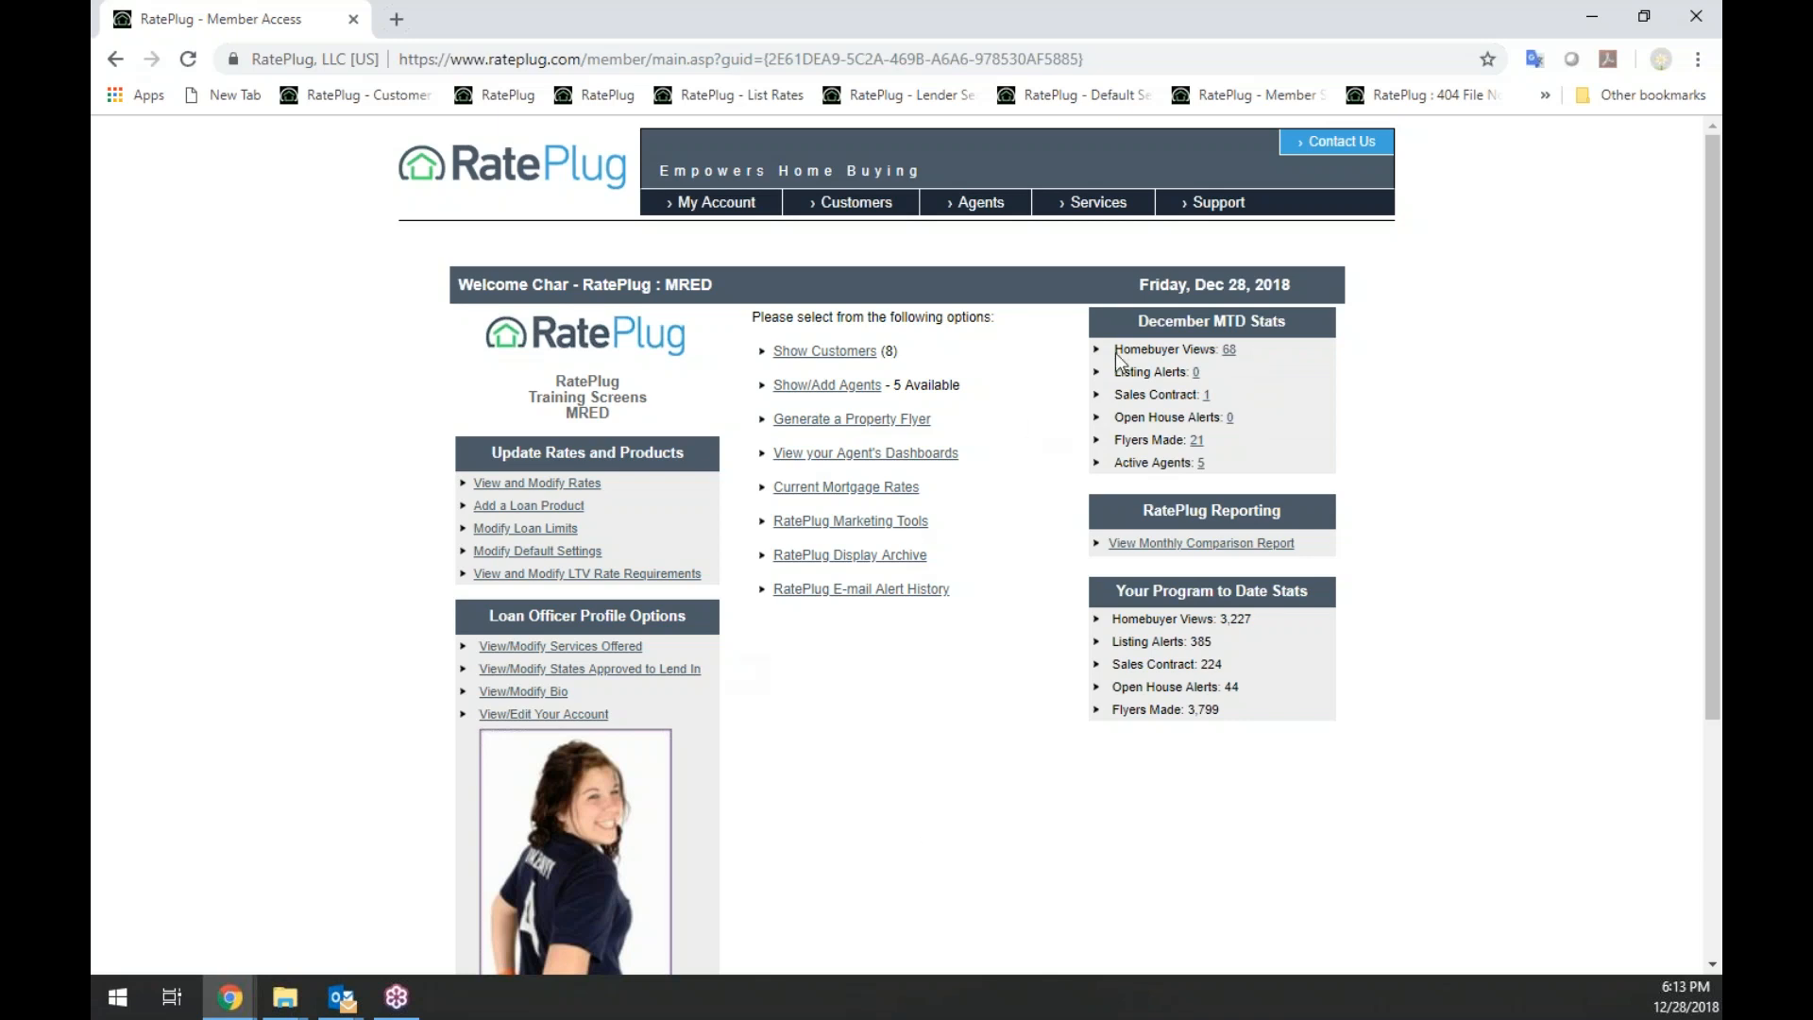
Open the Support page
{"action": "left_click", "coordinate": [1200, 209]}
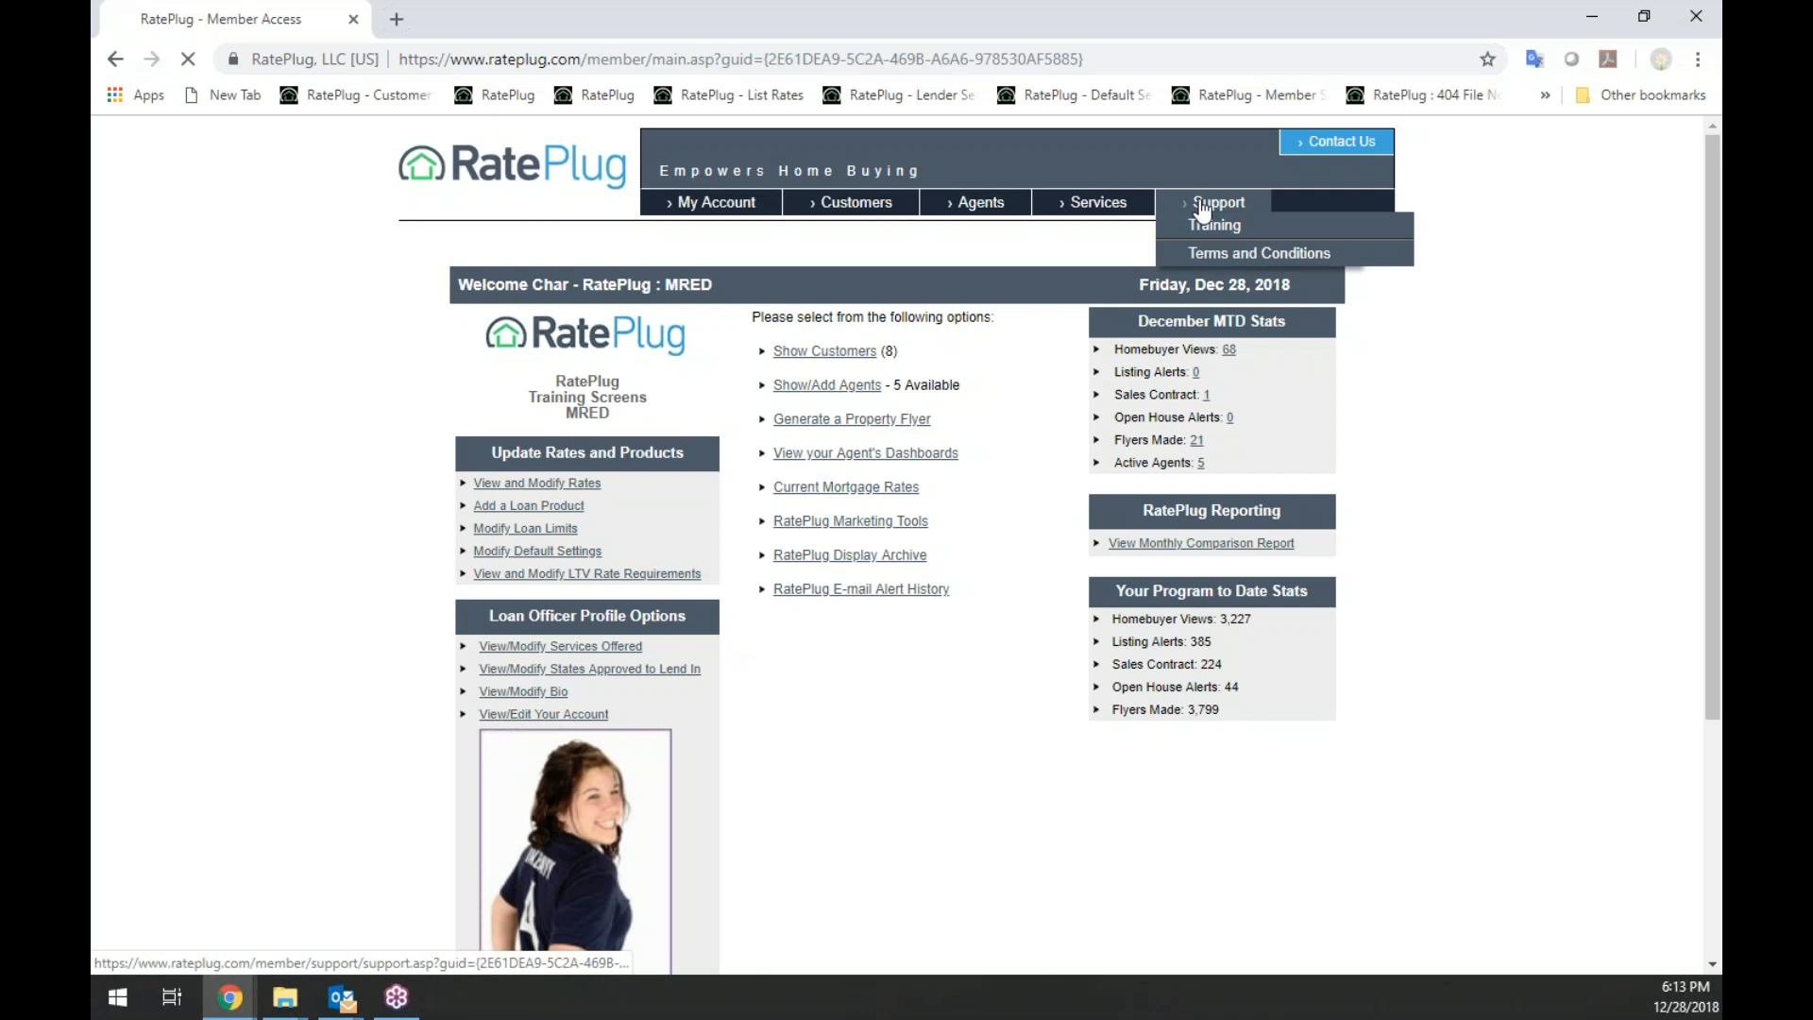